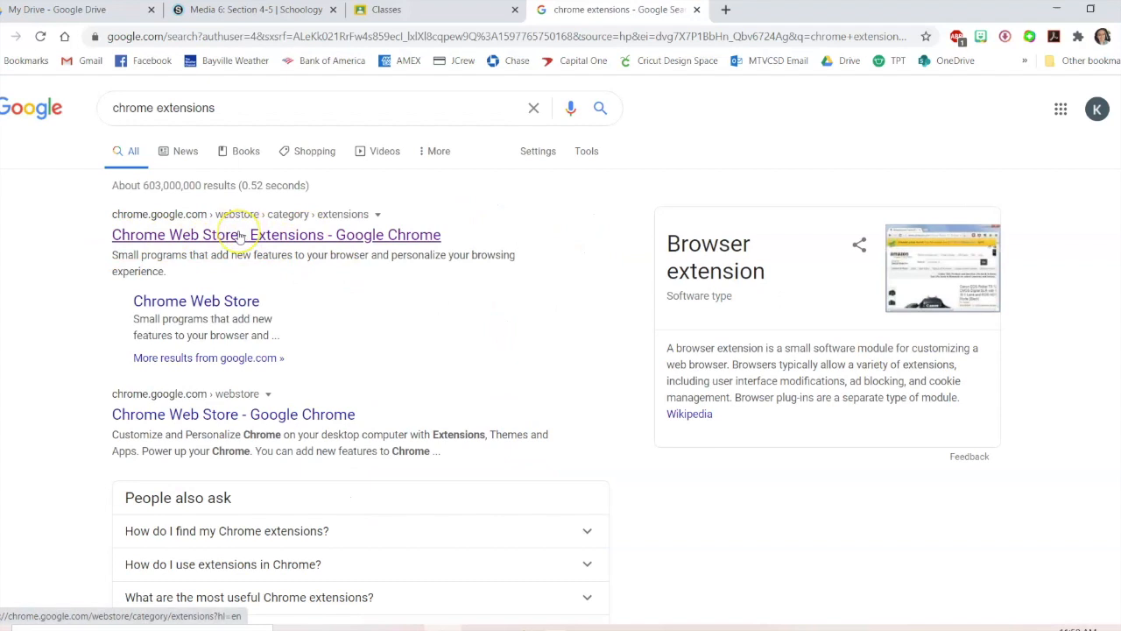
Step: Open the Chrome Web Store extensions page from the search results and search the store for kami
{"action": "left_click", "coordinate": [241, 237]}
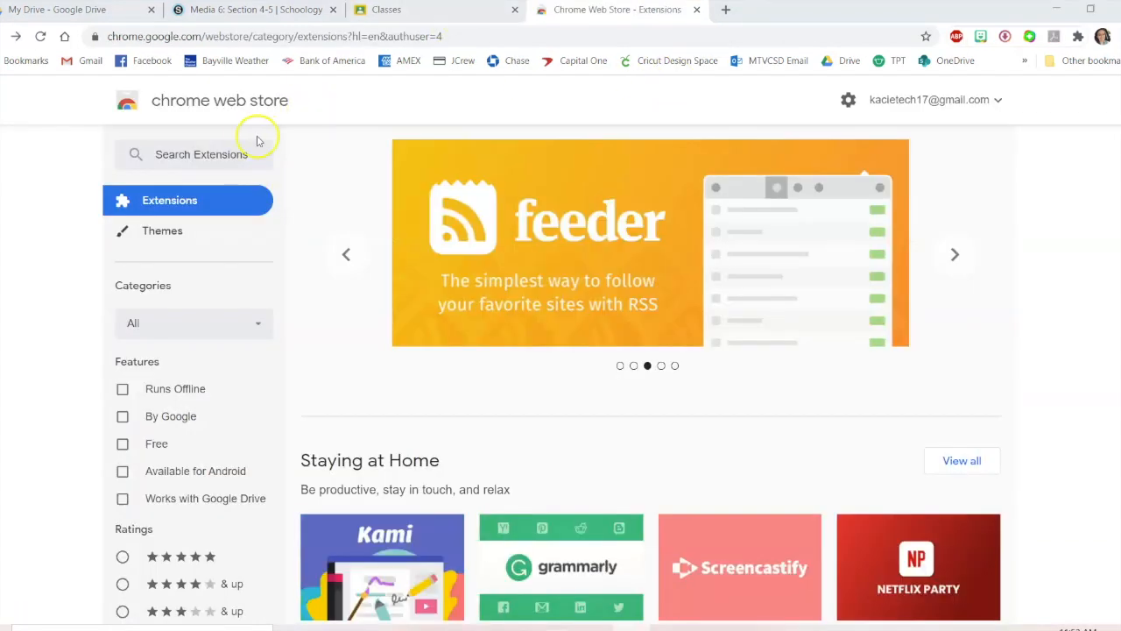
{"action": "left_click", "coordinate": [186, 153]}
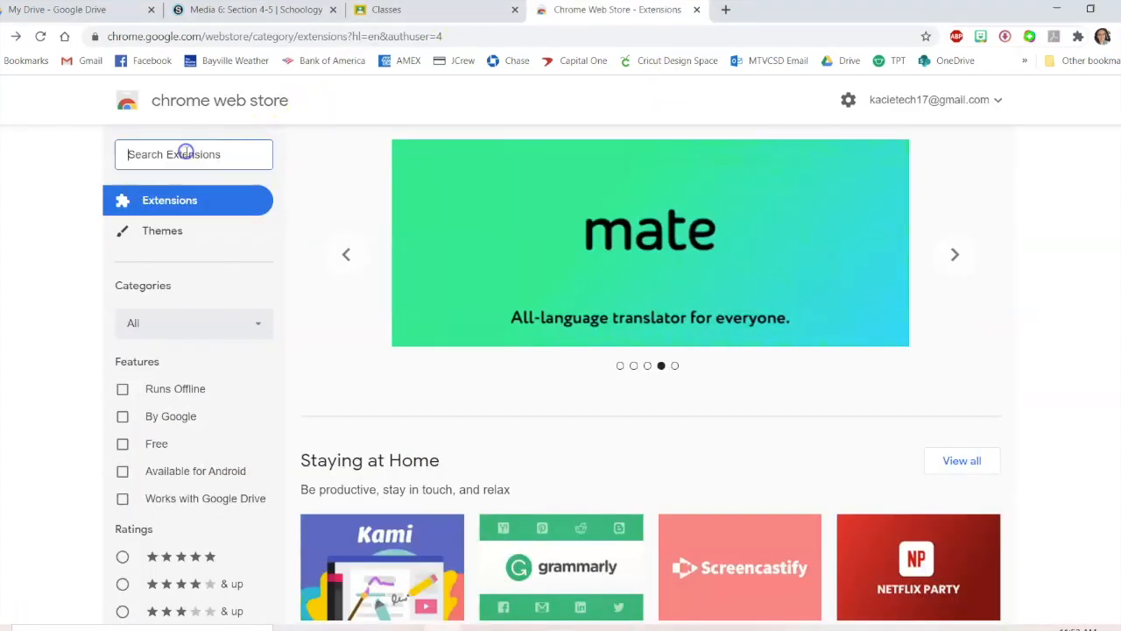
{"action": "type", "text": "kami"}
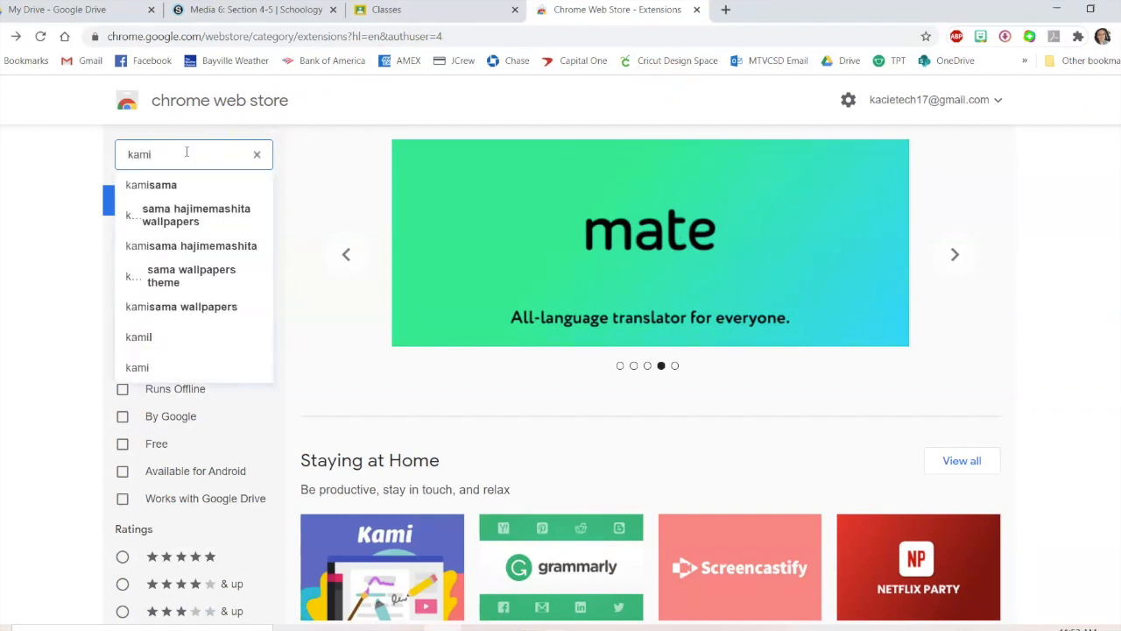
{"action": "key", "text": "Return"}
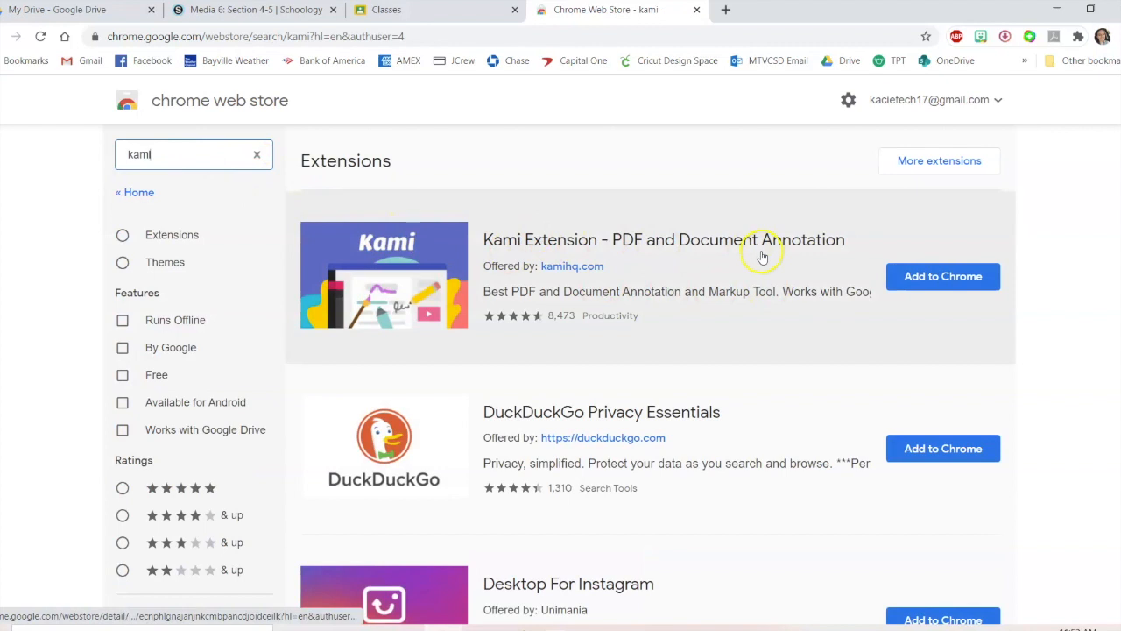
Step: Add the Kami Extension - PDF and Document Annotation to Chrome and dismiss the installation notice
{"action": "left_click", "coordinate": [936, 279]}
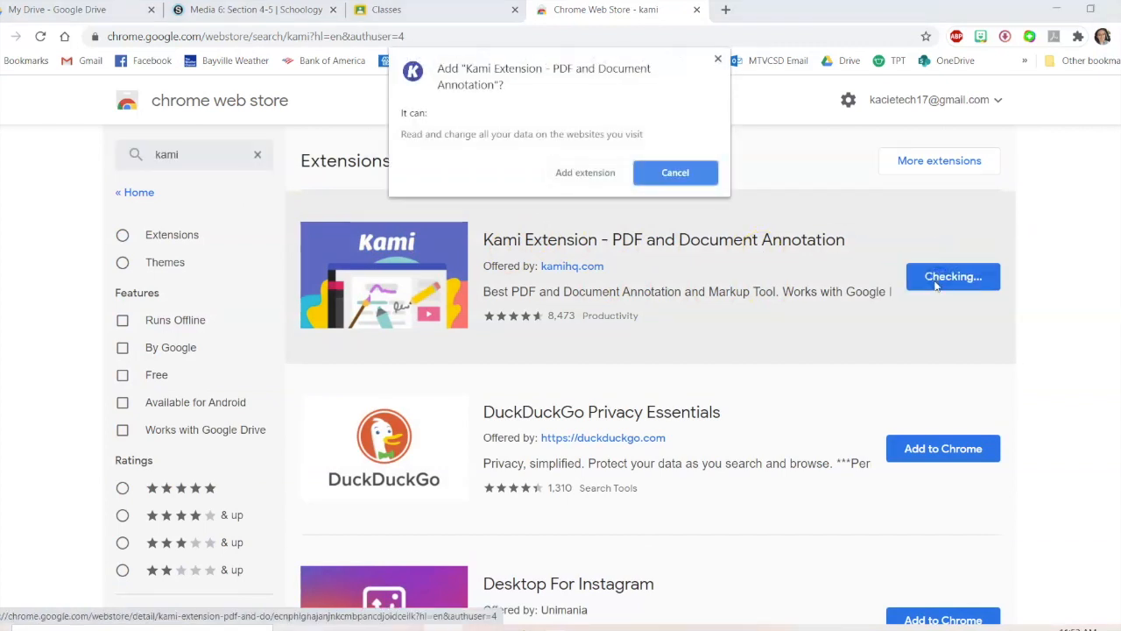
{"action": "left_click", "coordinate": [574, 172]}
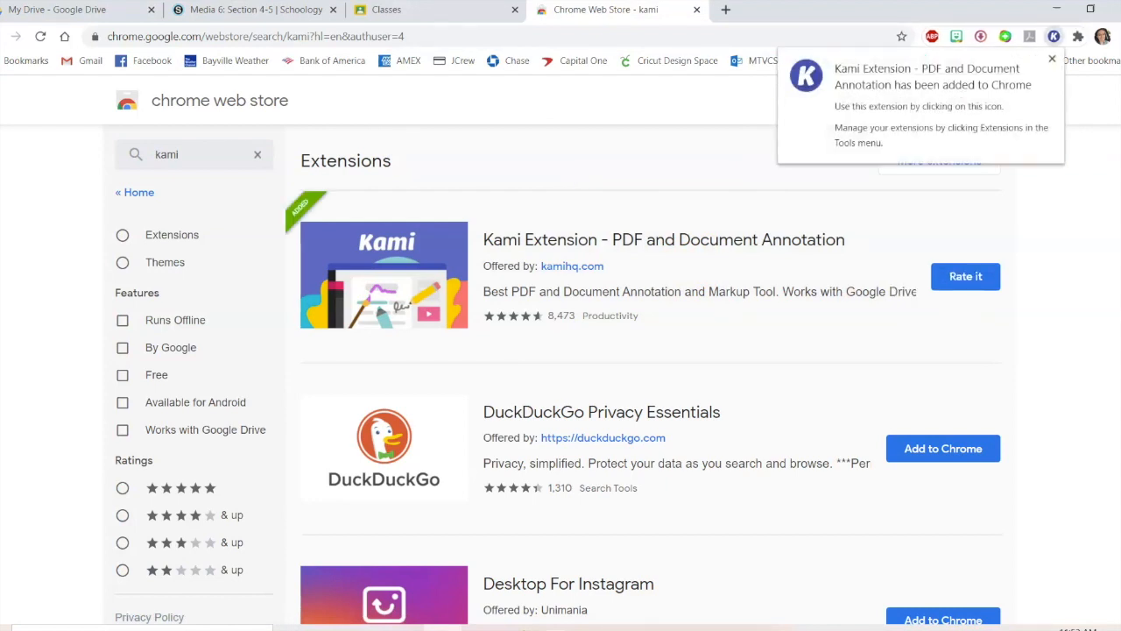
{"action": "left_click", "coordinate": [1054, 60]}
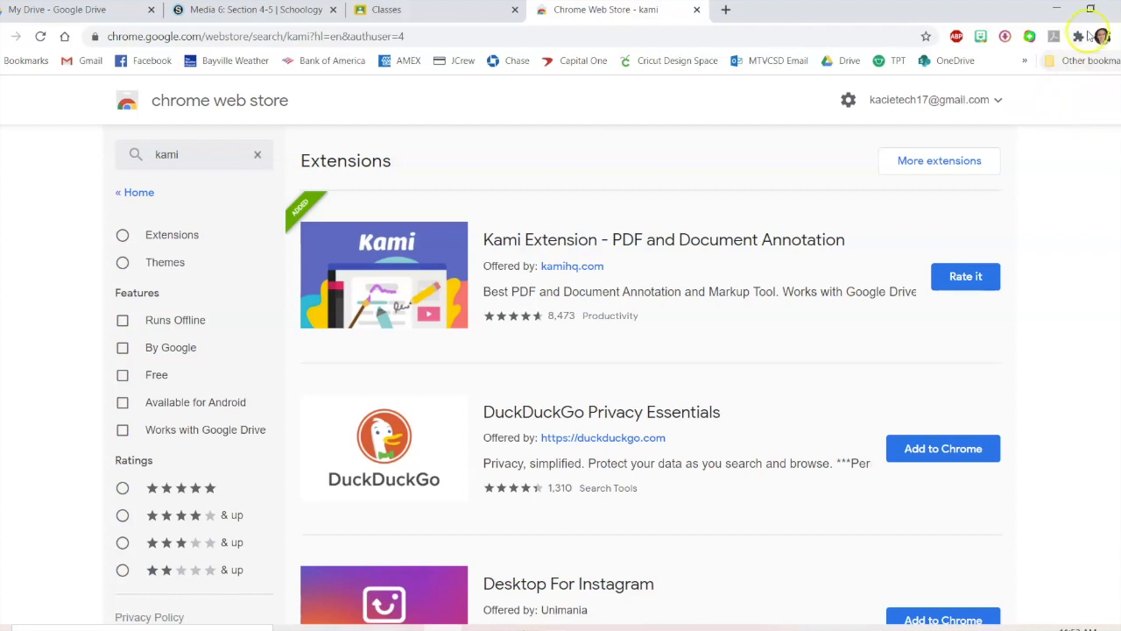
Step: Launch the installed Kami extension and sign up with the Google account, granting the requested access
{"action": "left_click", "coordinate": [1079, 37]}
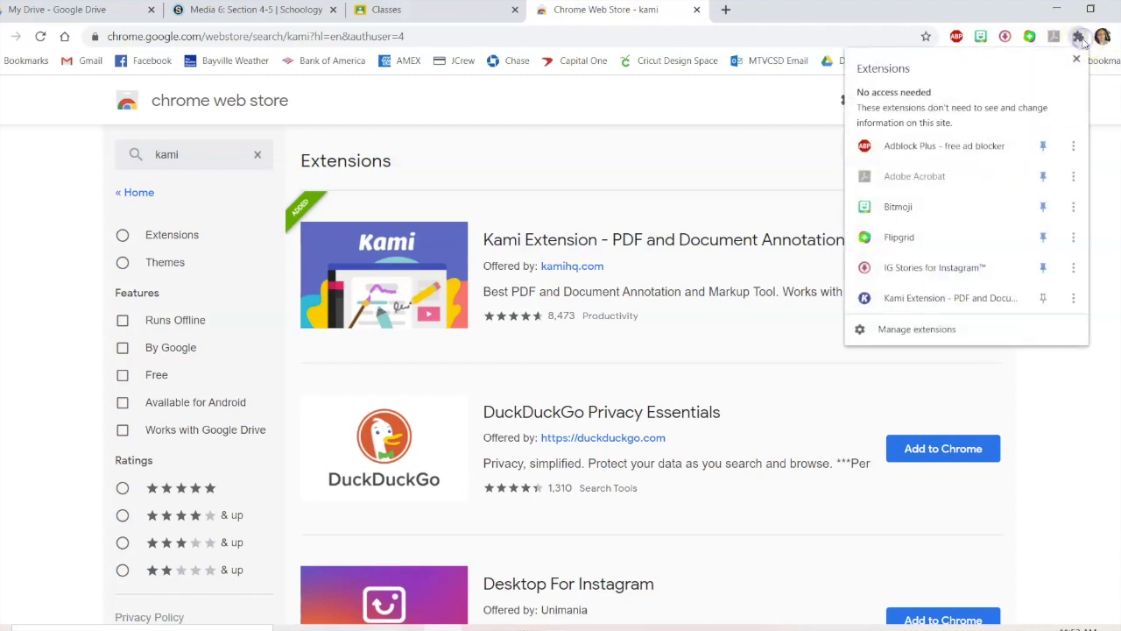
{"action": "left_click", "coordinate": [911, 298]}
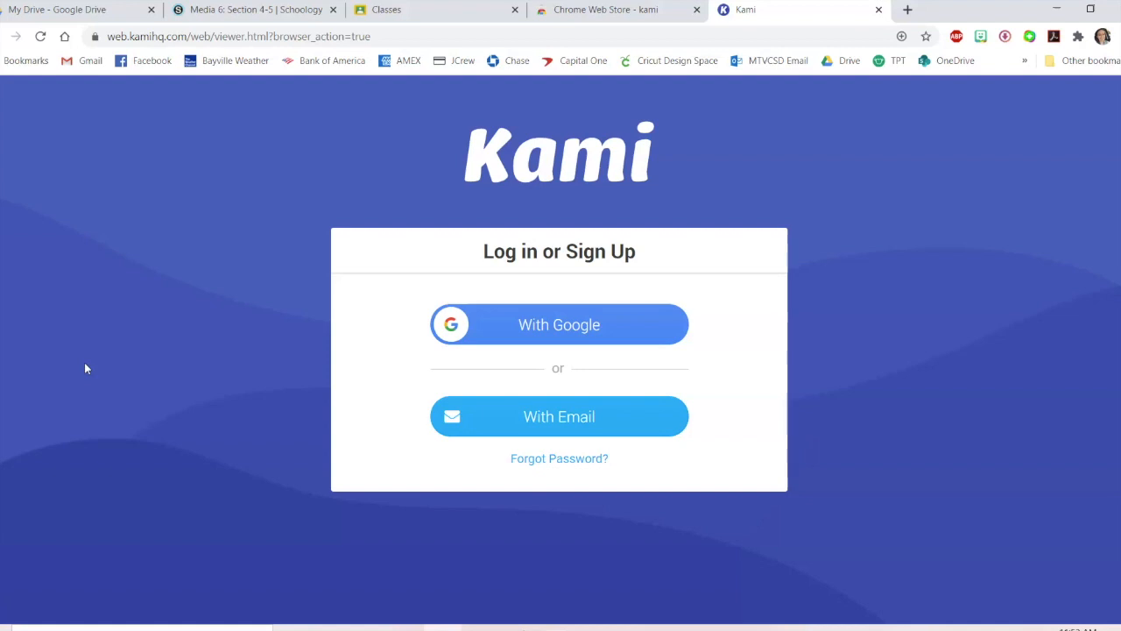
{"action": "left_click", "coordinate": [585, 322]}
{"action": "left_click", "coordinate": [481, 451]}
{"action": "scroll", "coordinate": [543, 450], "scroll_direction": "down", "scroll_amount": 3}
{"action": "left_click", "coordinate": [679, 593]}
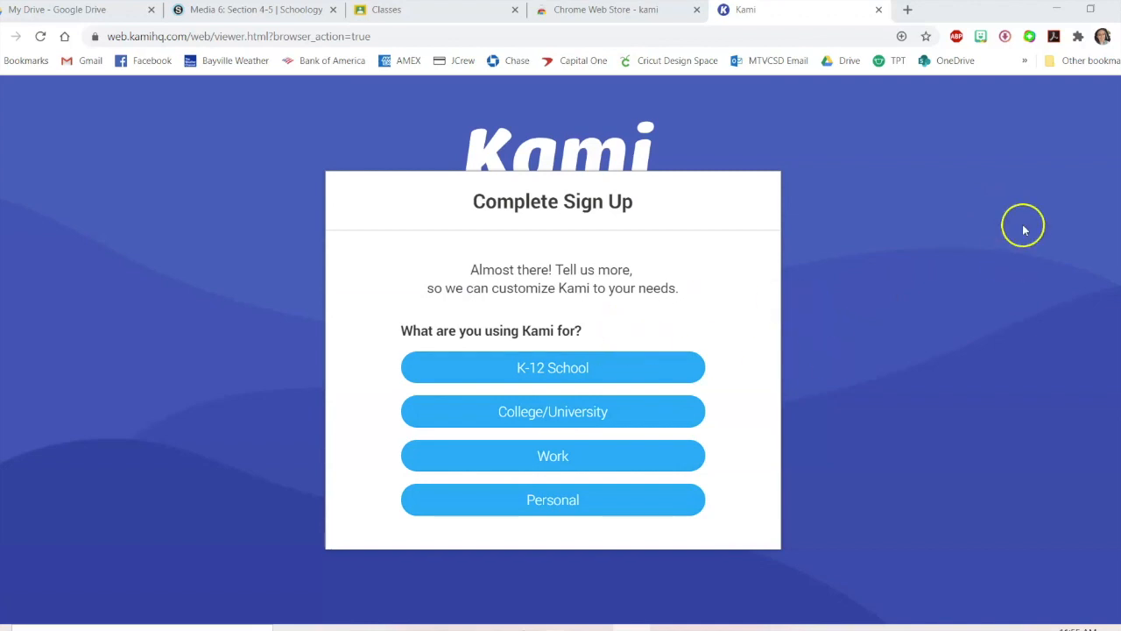
Step: Complete the sign-up profile as a K-12 School Teacher who uses Schoology as the learning management system
{"action": "left_click", "coordinate": [582, 368]}
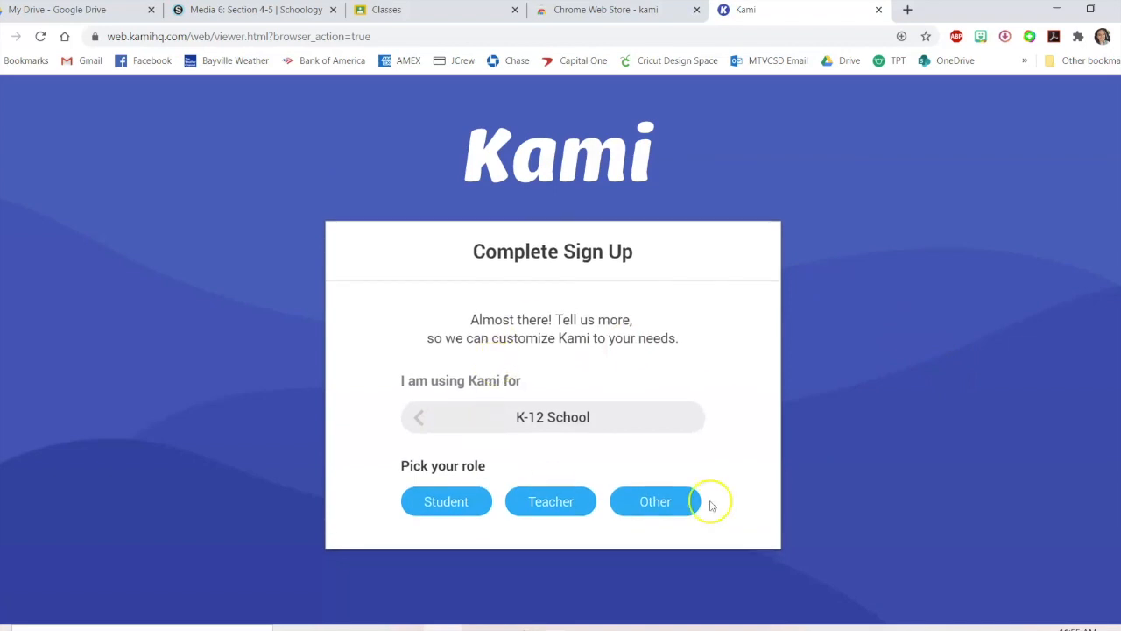
{"action": "left_click", "coordinate": [533, 502]}
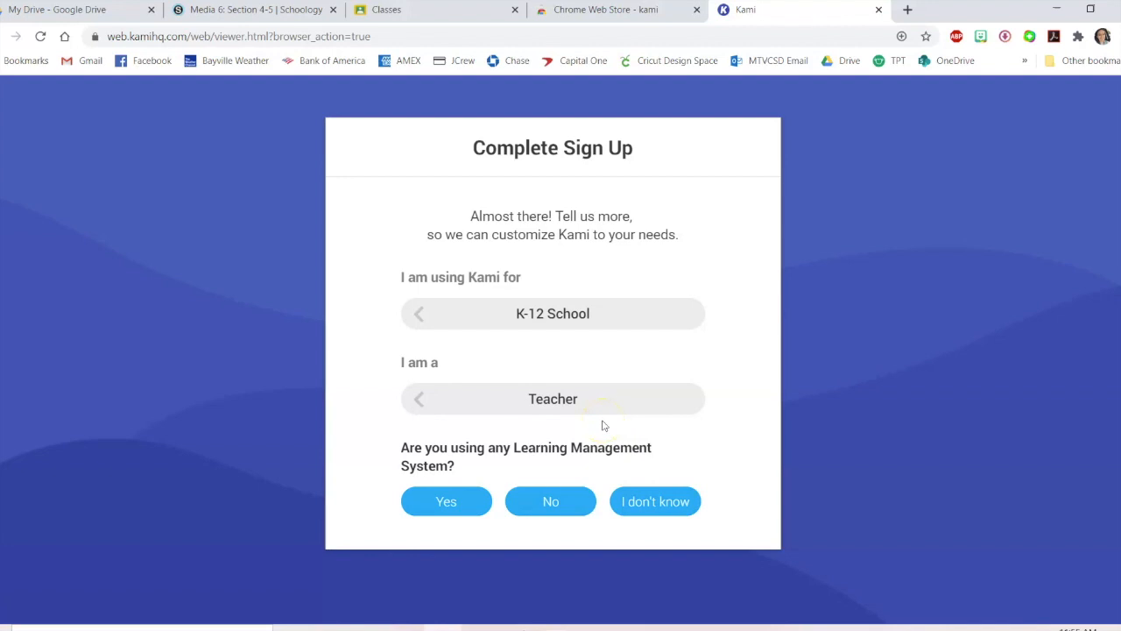
{"action": "left_click", "coordinate": [442, 503]}
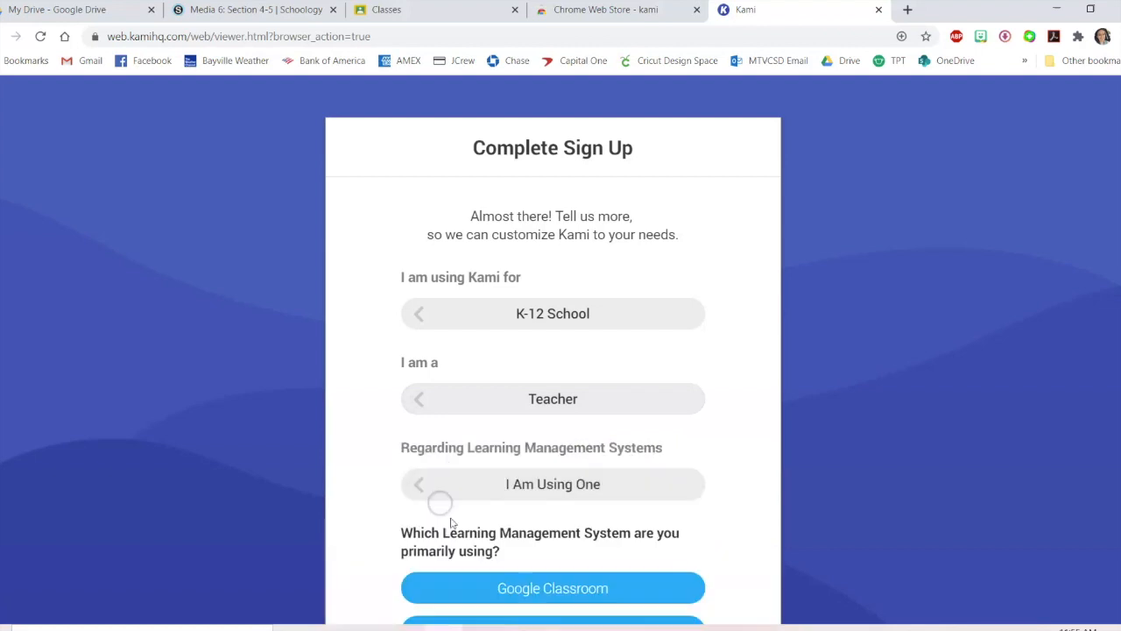
{"action": "scroll", "coordinate": [739, 469], "scroll_direction": "down", "scroll_amount": 2}
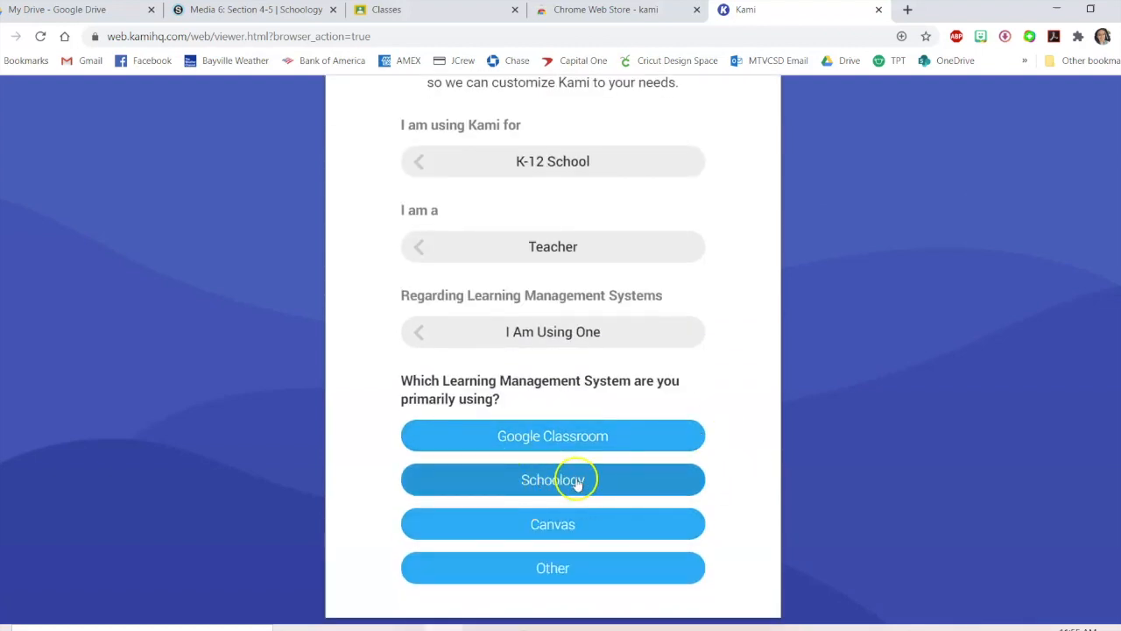
{"action": "left_click", "coordinate": [569, 479]}
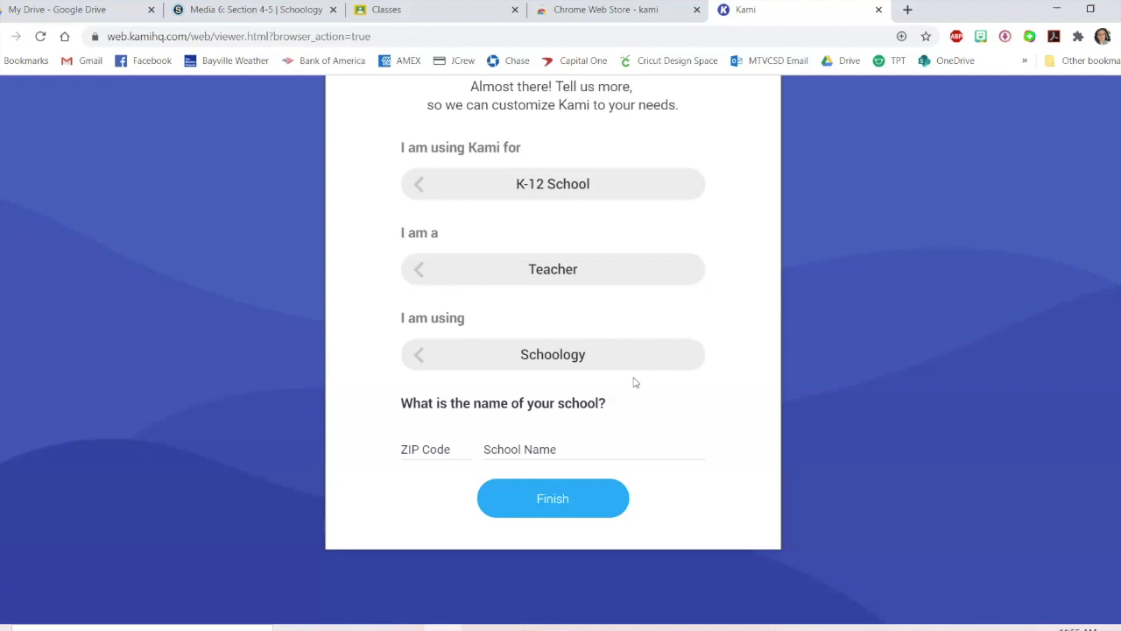
Step: Enter the school's ZIP code, choose Lido Elementary School as the school name and finish the sign-up
{"action": "left_click", "coordinate": [437, 452]}
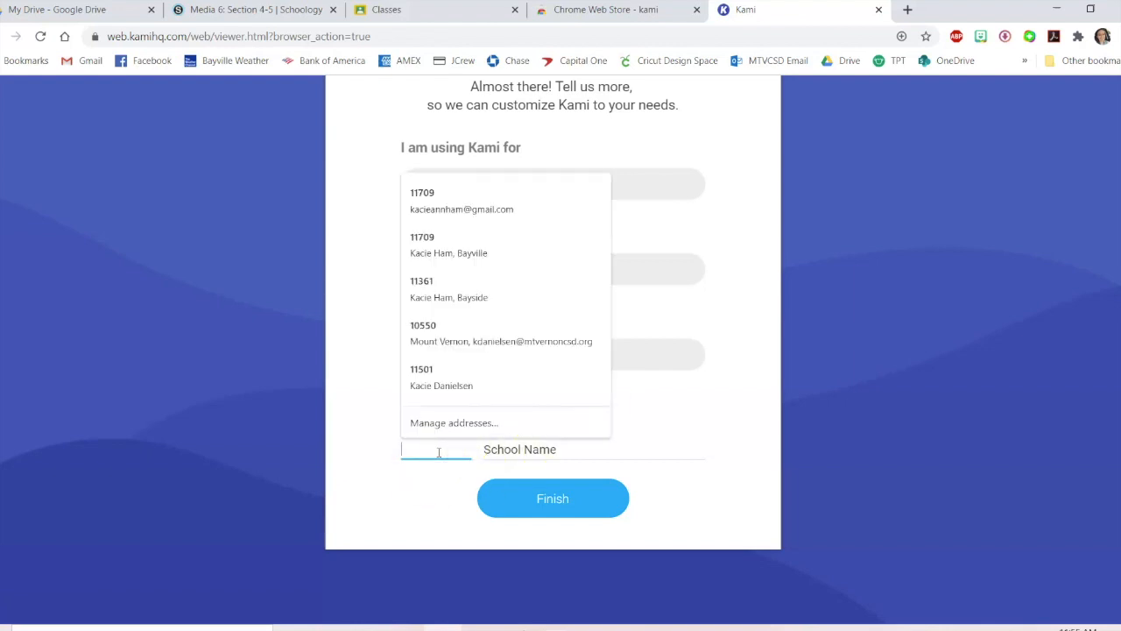
{"action": "type", "text": "11561"}
{"action": "key", "text": "Tab"}
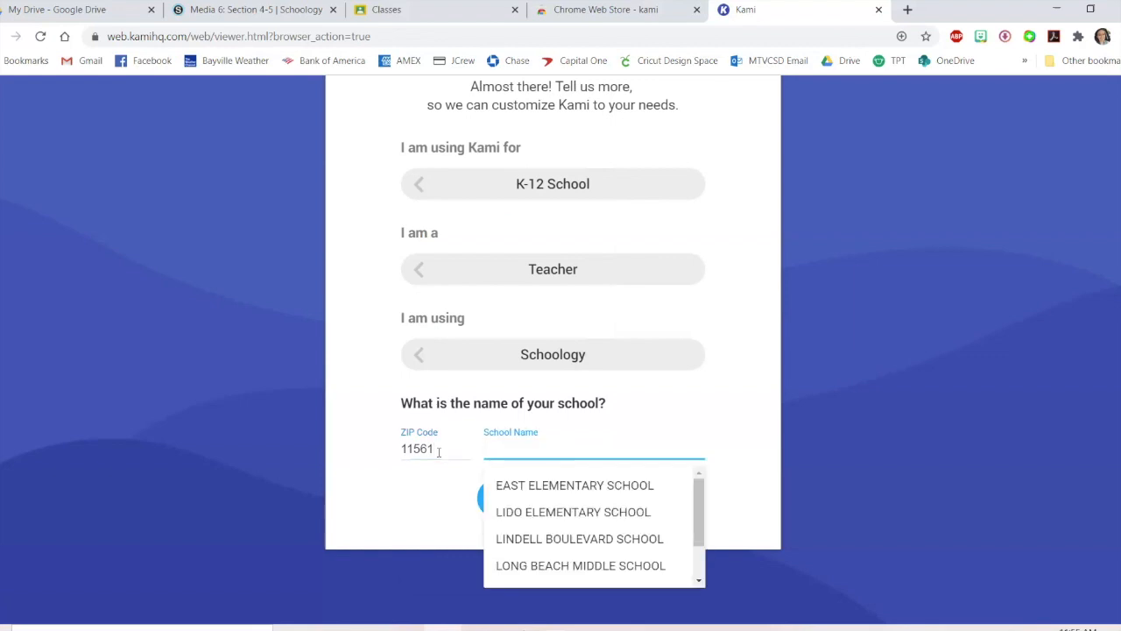
{"action": "left_click", "coordinate": [593, 512]}
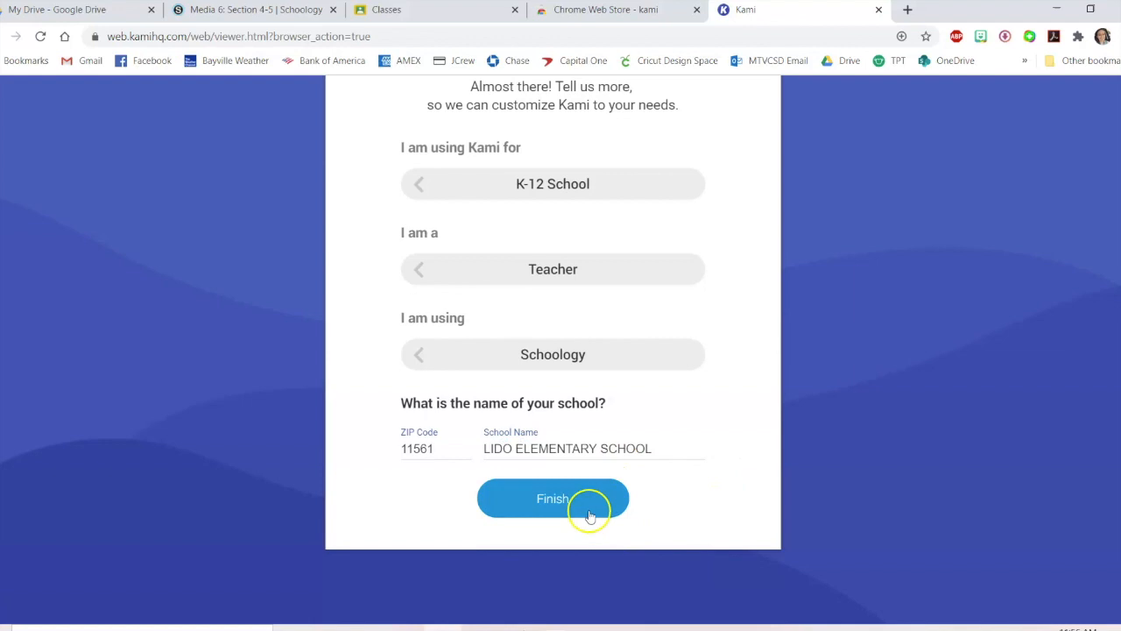
{"action": "left_click", "coordinate": [558, 499]}
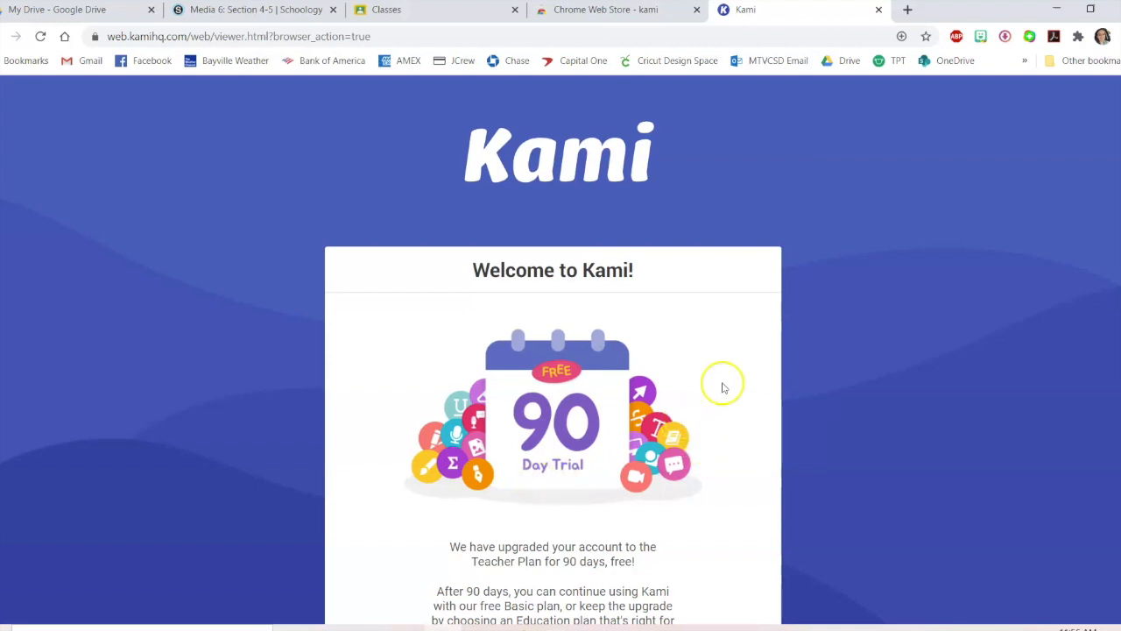
Step: Continue past the welcome page about the 90-day Teacher Plan trial into the Kami document viewer
{"action": "scroll", "coordinate": [724, 385], "scroll_direction": "down", "scroll_amount": 2}
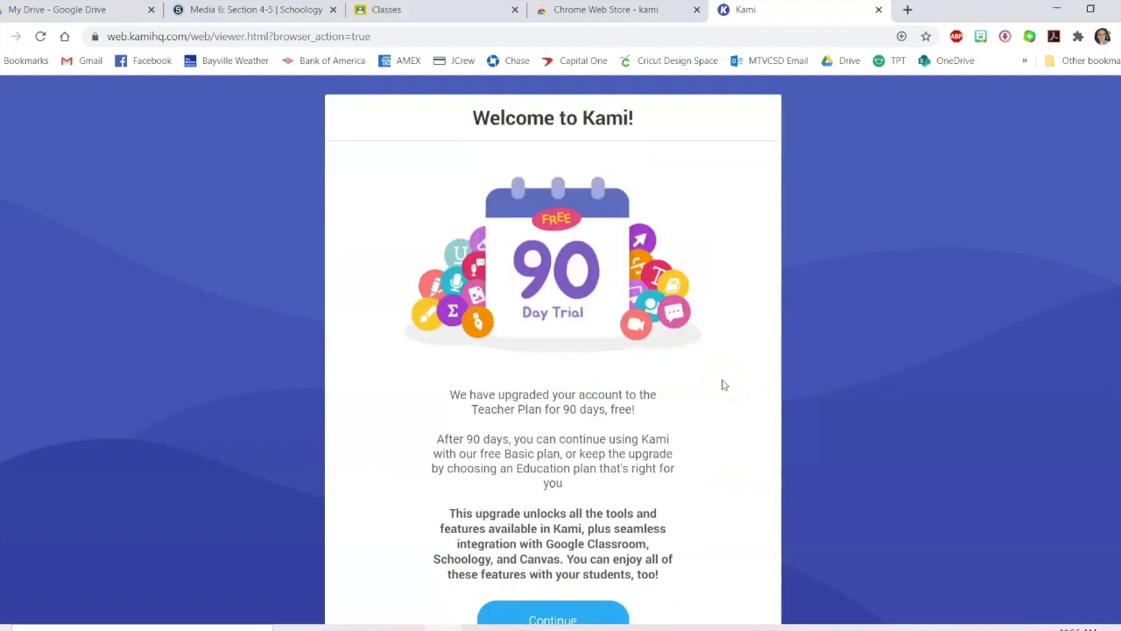
{"action": "scroll", "coordinate": [723, 385], "scroll_direction": "down", "scroll_amount": 1}
{"action": "left_click", "coordinate": [557, 548]}
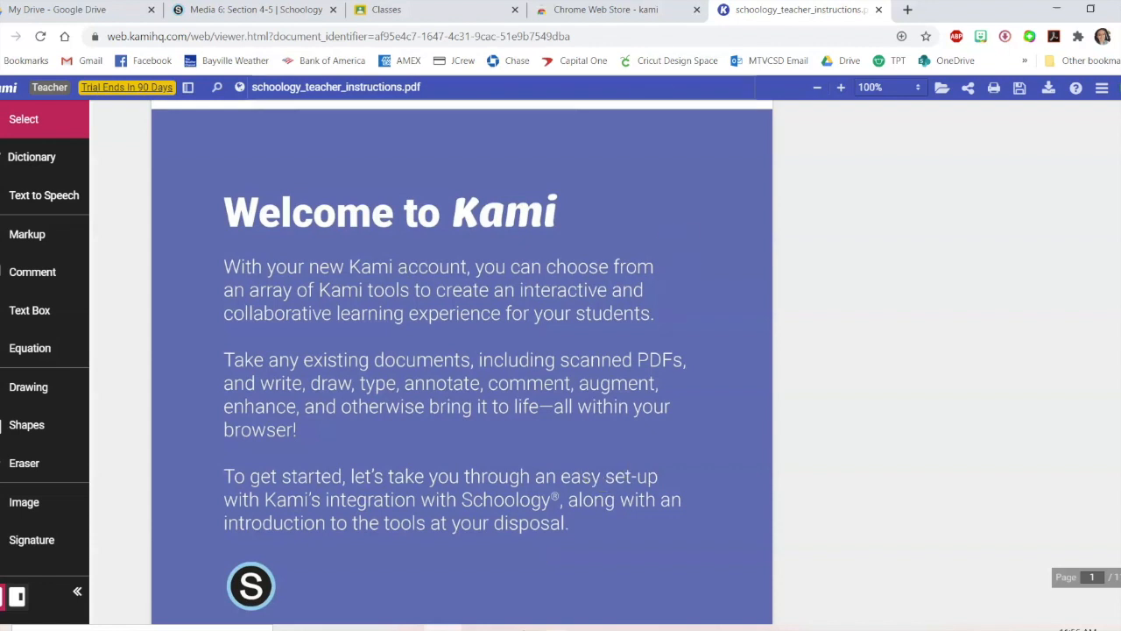
Step: Switch to Google Drive and open the Page Turner Program document with Annotate with Kami
{"action": "left_click", "coordinate": [87, 12]}
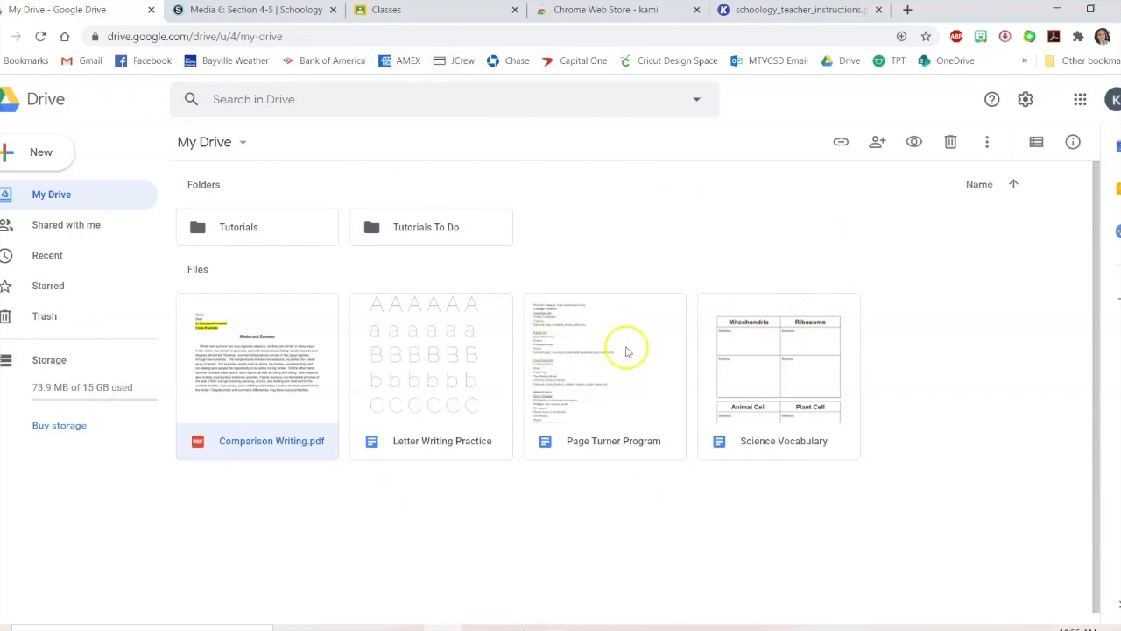
{"action": "left_click", "coordinate": [627, 352]}
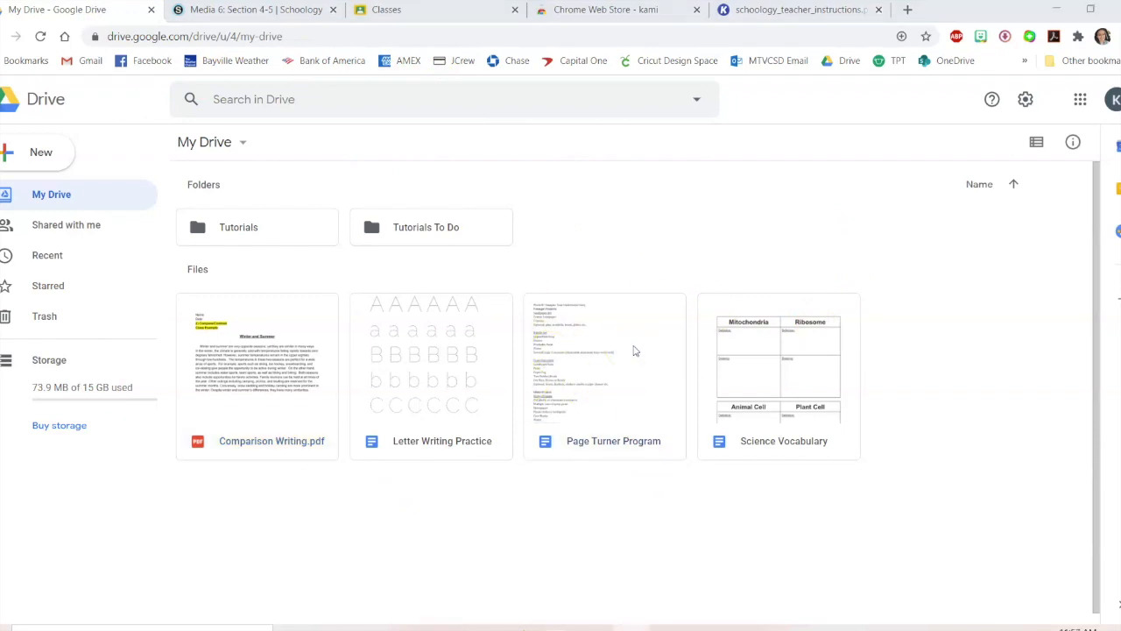
{"action": "right_click", "coordinate": [624, 343]}
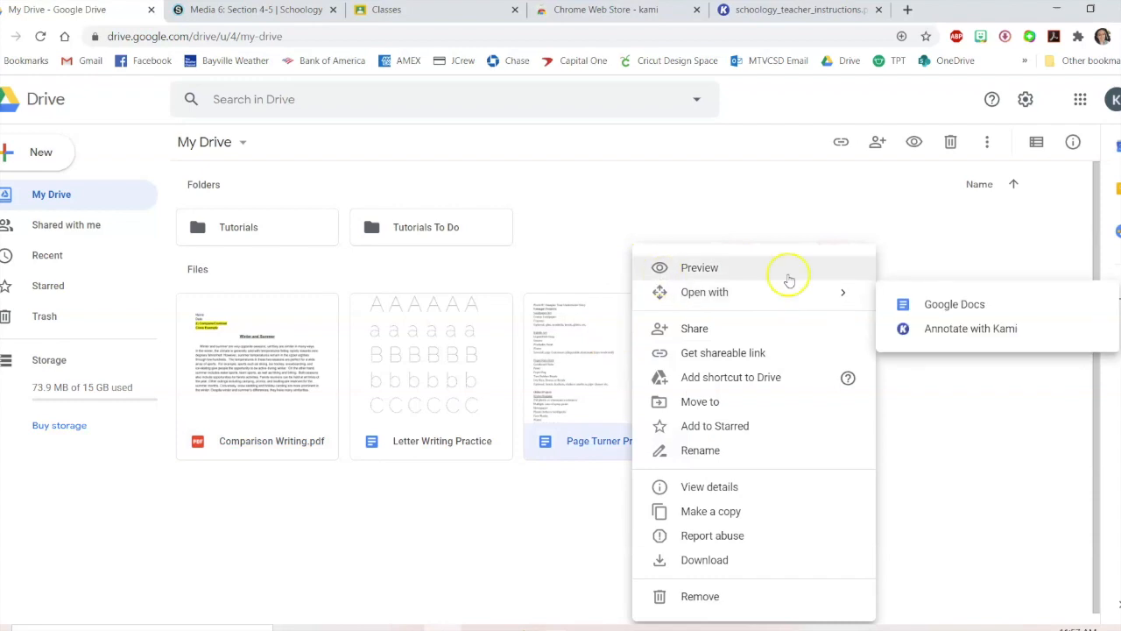
{"action": "mouse_move", "coordinate": [776, 292]}
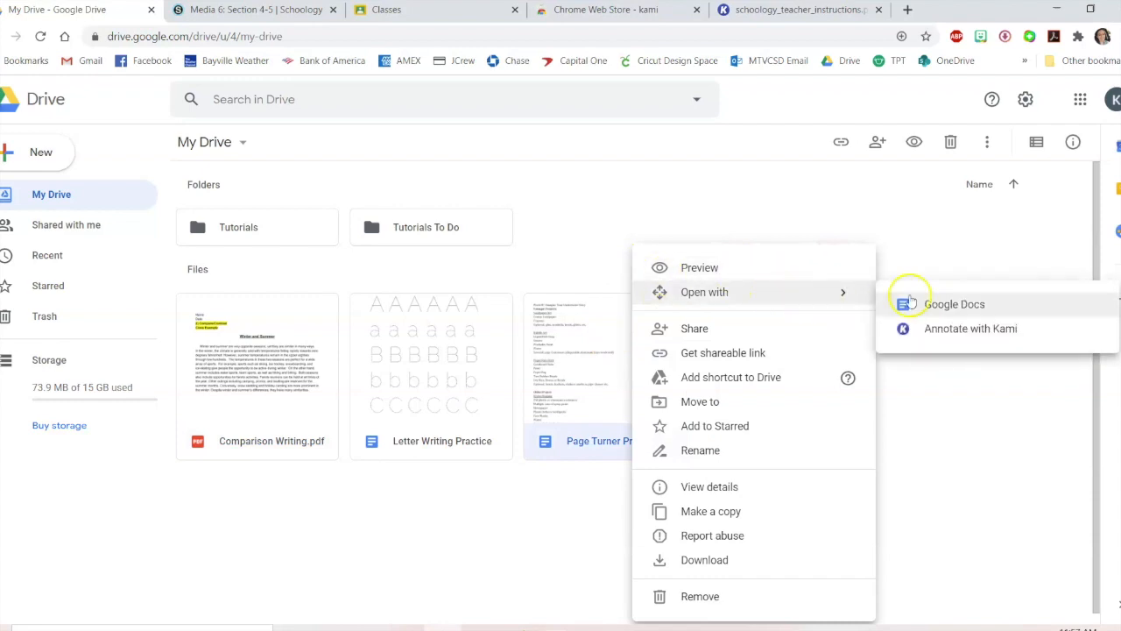
{"action": "left_click", "coordinate": [1005, 338]}
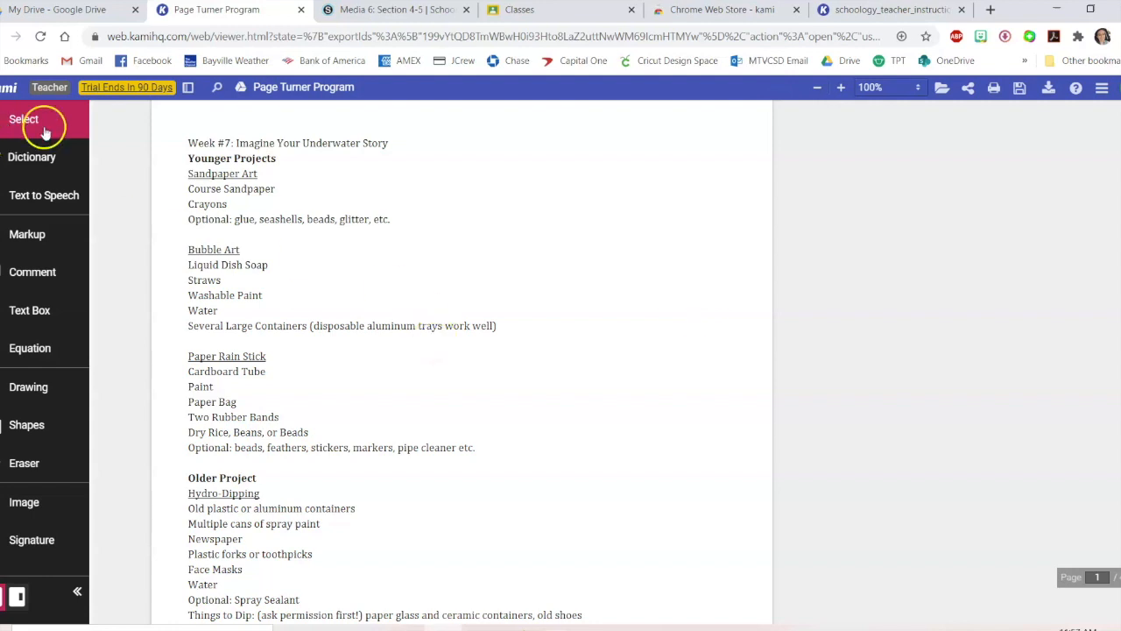
Step: Try out the text Select, hand and Select Annotations tools on the first page of Page Turner Program
{"action": "mouse_move", "coordinate": [100, 116]}
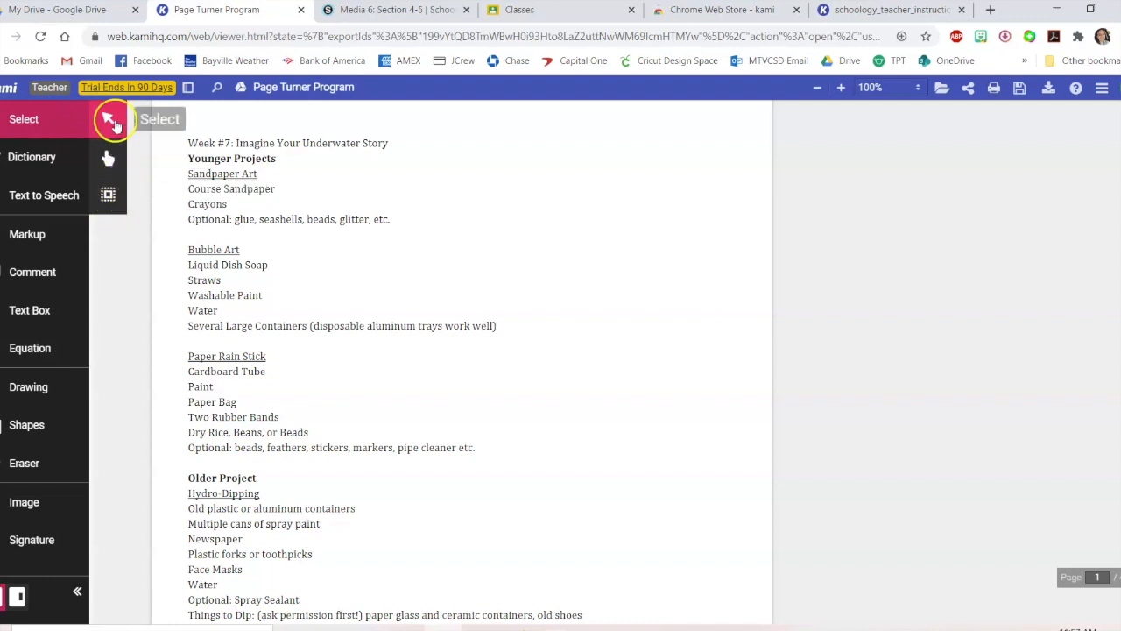
{"action": "left_click_drag", "start_coordinate": [187, 142], "coordinate": [419, 226]}
{"action": "left_click", "coordinate": [108, 154]}
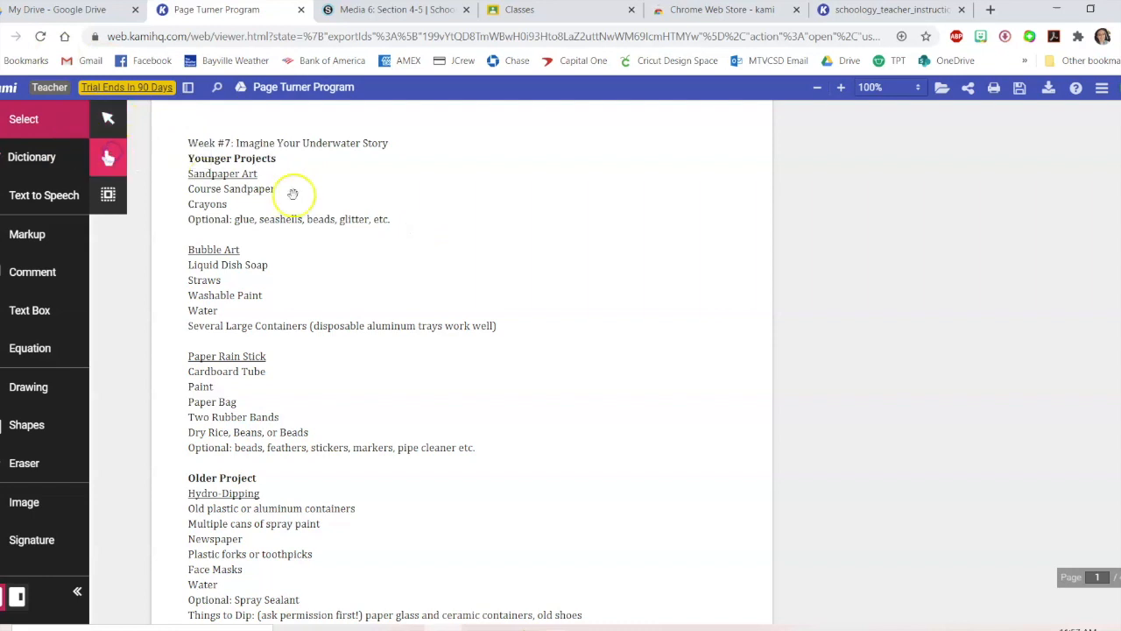
{"action": "scroll", "coordinate": [388, 238], "scroll_direction": "down", "scroll_amount": 3}
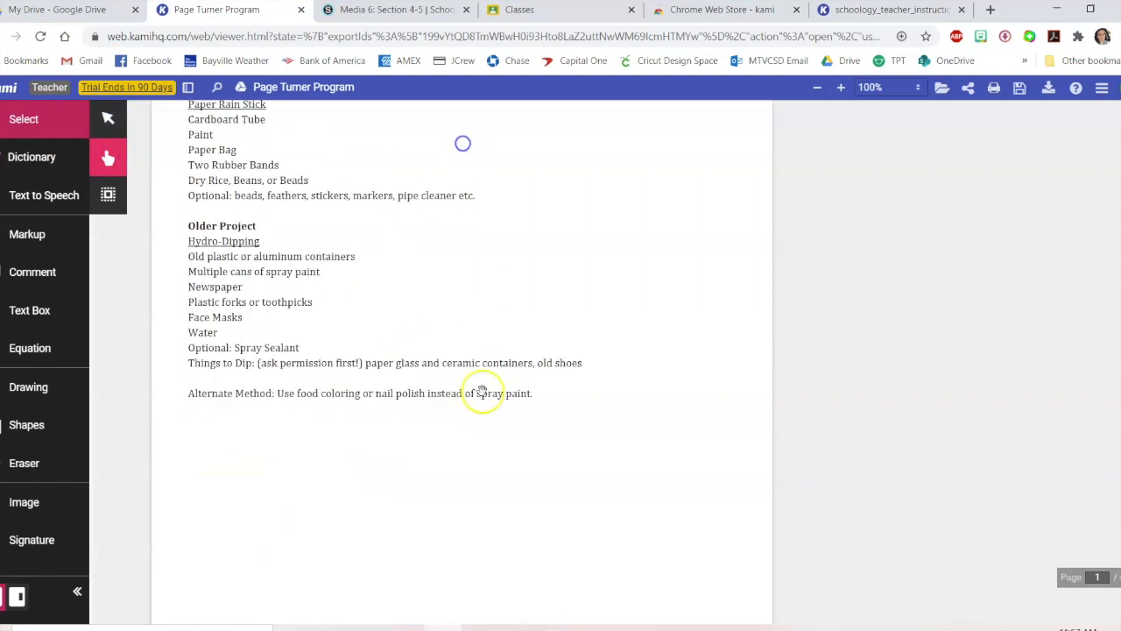
{"action": "scroll", "coordinate": [532, 456], "scroll_direction": "up", "scroll_amount": 3}
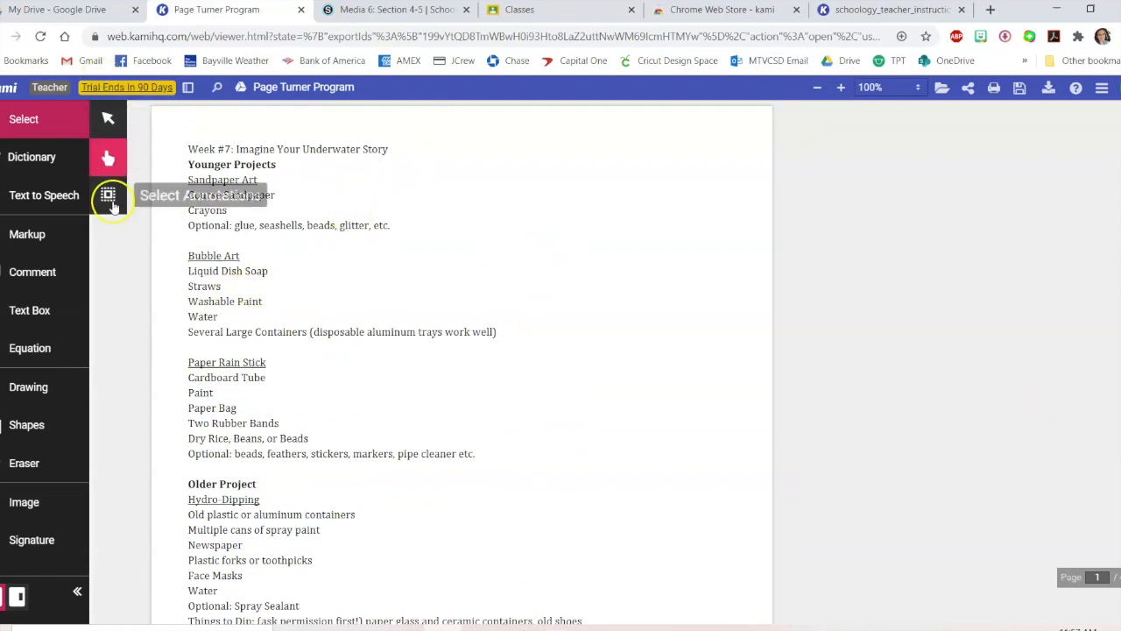
{"action": "left_click", "coordinate": [109, 198]}
{"action": "mouse_move", "coordinate": [215, 139]}
{"action": "left_mouse_down"}
{"action": "mouse_move", "coordinate": [431, 263]}
{"action": "mouse_move", "coordinate": [727, 493]}
{"action": "mouse_move", "coordinate": [750, 542]}
{"action": "left_mouse_up"}
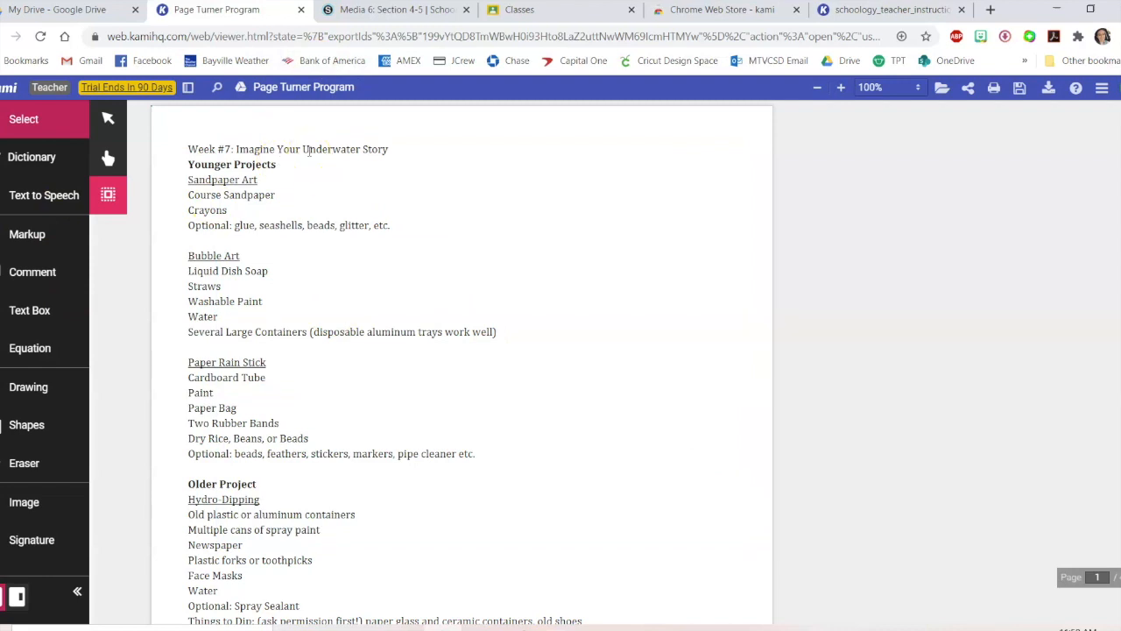
Step: Look up the words "Underwater", "Optional" and "Sand" in the document with the Dictionary tool
{"action": "left_click", "coordinate": [44, 160]}
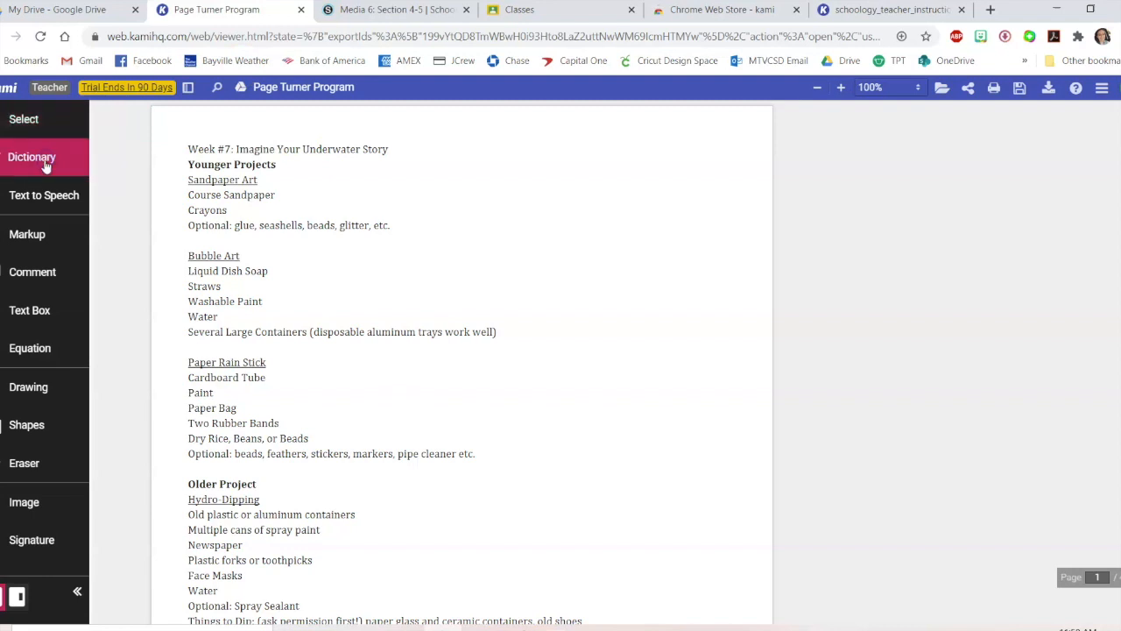
{"action": "double_click", "coordinate": [338, 150]}
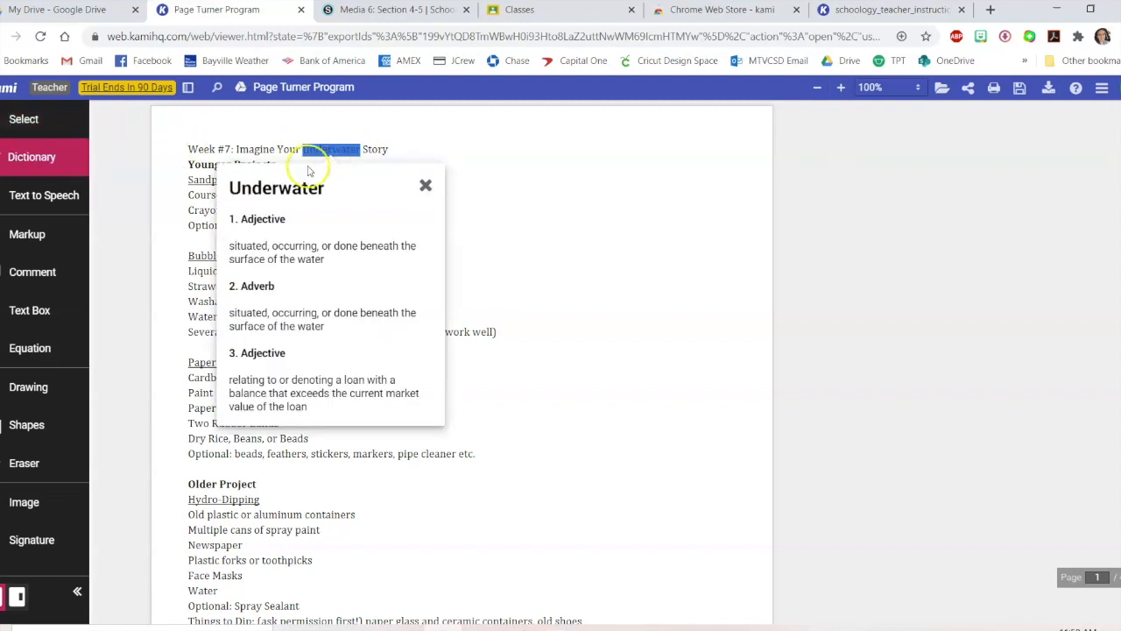
{"action": "double_click", "coordinate": [209, 453]}
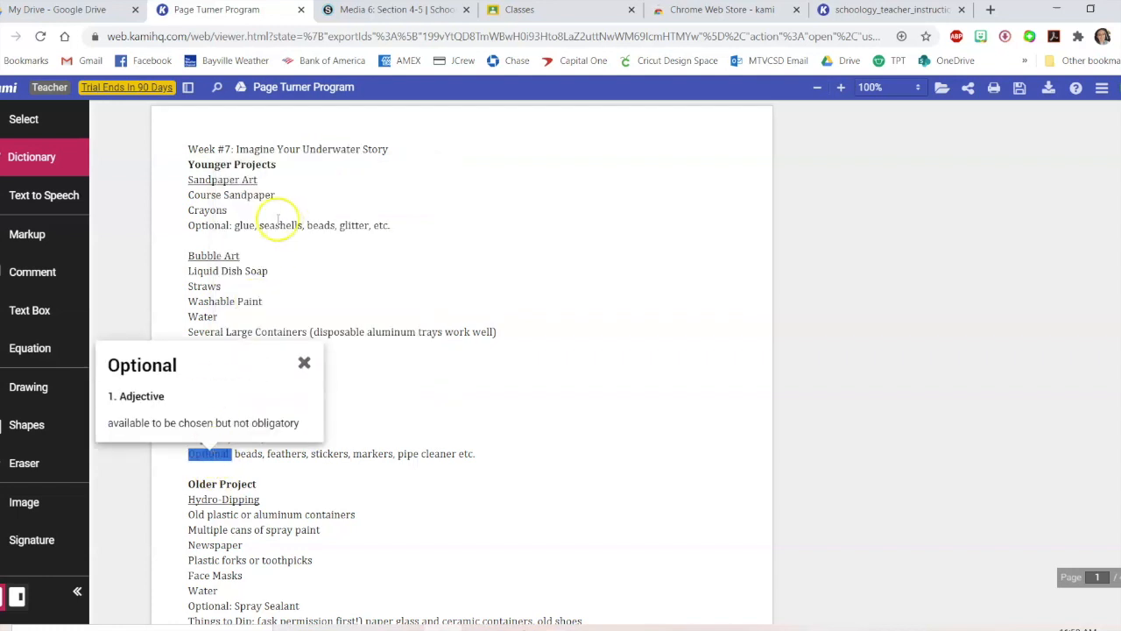
{"action": "left_click", "coordinate": [211, 180]}
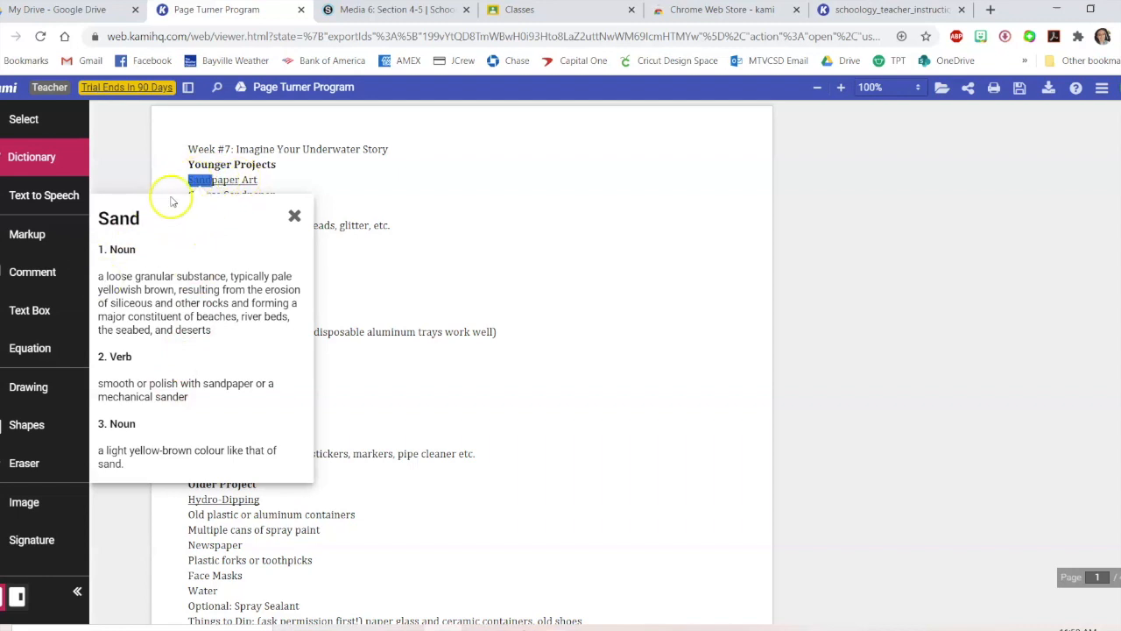
Step: Look up "Young" from the Younger Projects heading with the Dictionary tool and close the definition
{"action": "left_click_drag", "start_coordinate": [221, 164], "coordinate": [190, 165]}
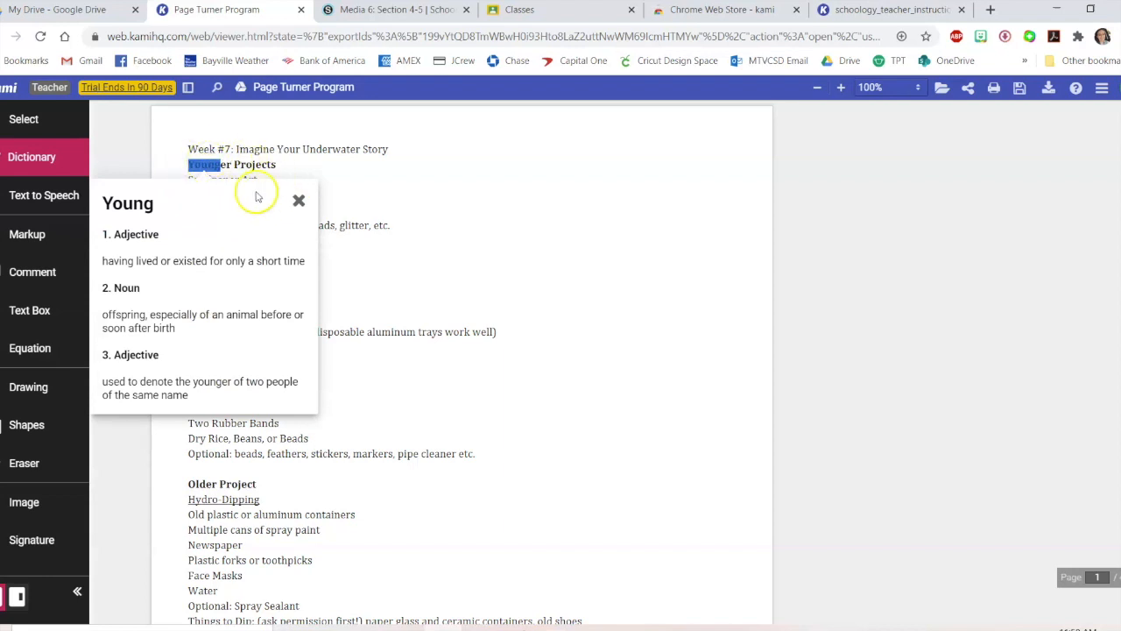
{"action": "left_click", "coordinate": [461, 242]}
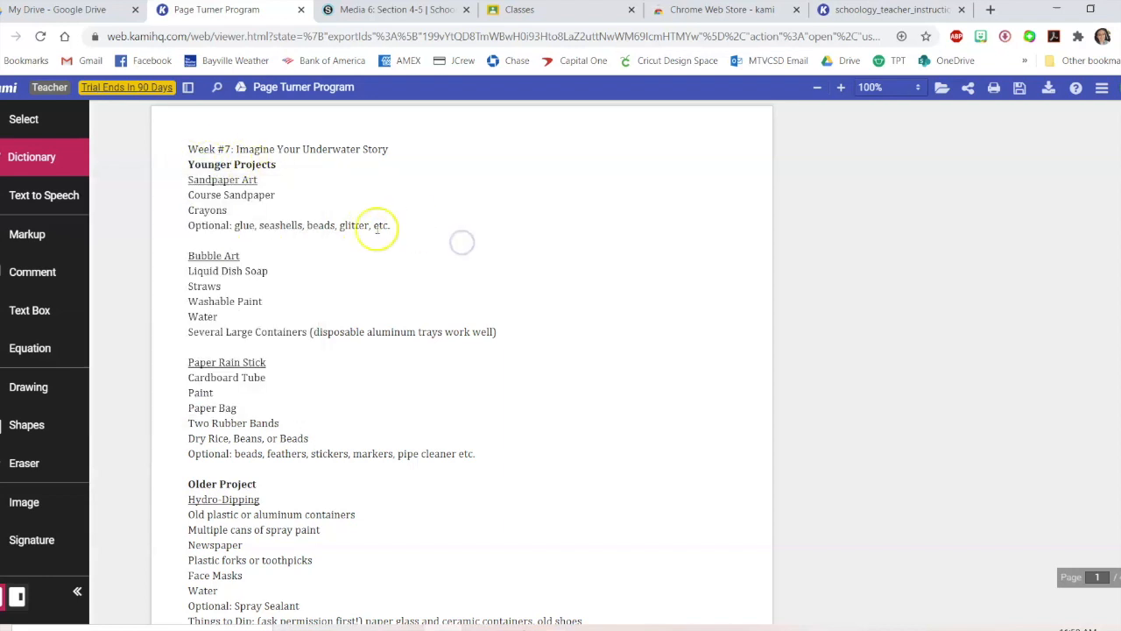
Step: Examine the Text to Speech playback controls, including the voice and speed options
{"action": "left_click", "coordinate": [31, 198]}
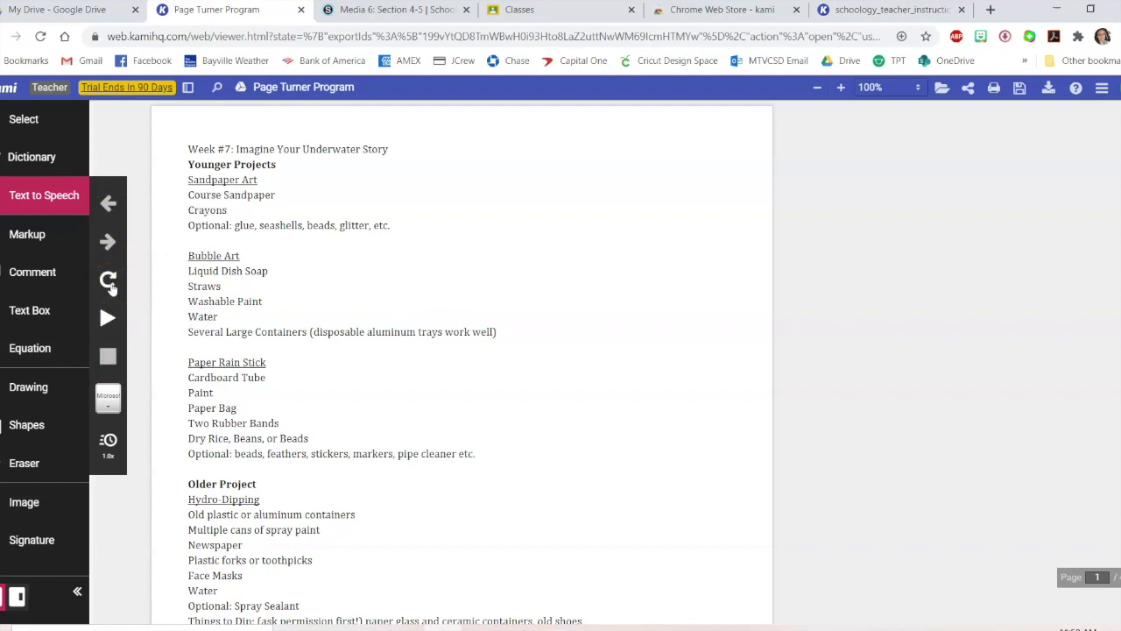
{"action": "left_click", "coordinate": [117, 410]}
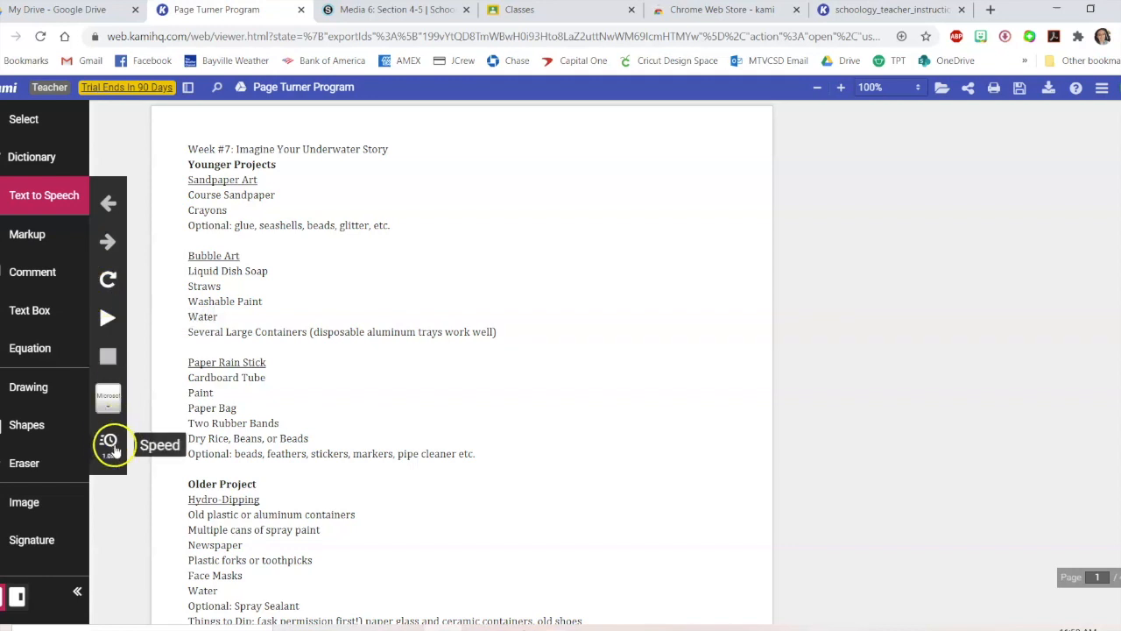
{"action": "left_click", "coordinate": [108, 443]}
{"action": "left_click", "coordinate": [109, 401]}
{"action": "left_click", "coordinate": [355, 265]}
{"action": "left_click", "coordinate": [46, 198]}
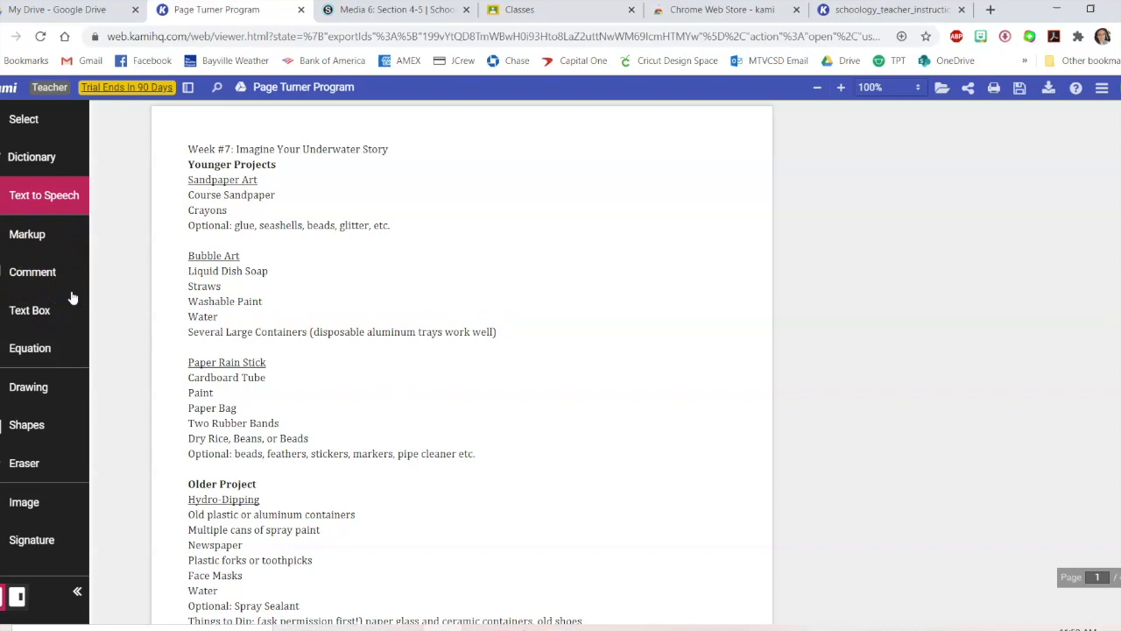
Step: Highlight "Week" in the title in yellow and cover the Bubble Art section with a yellow box highlight
{"action": "left_click", "coordinate": [37, 249]}
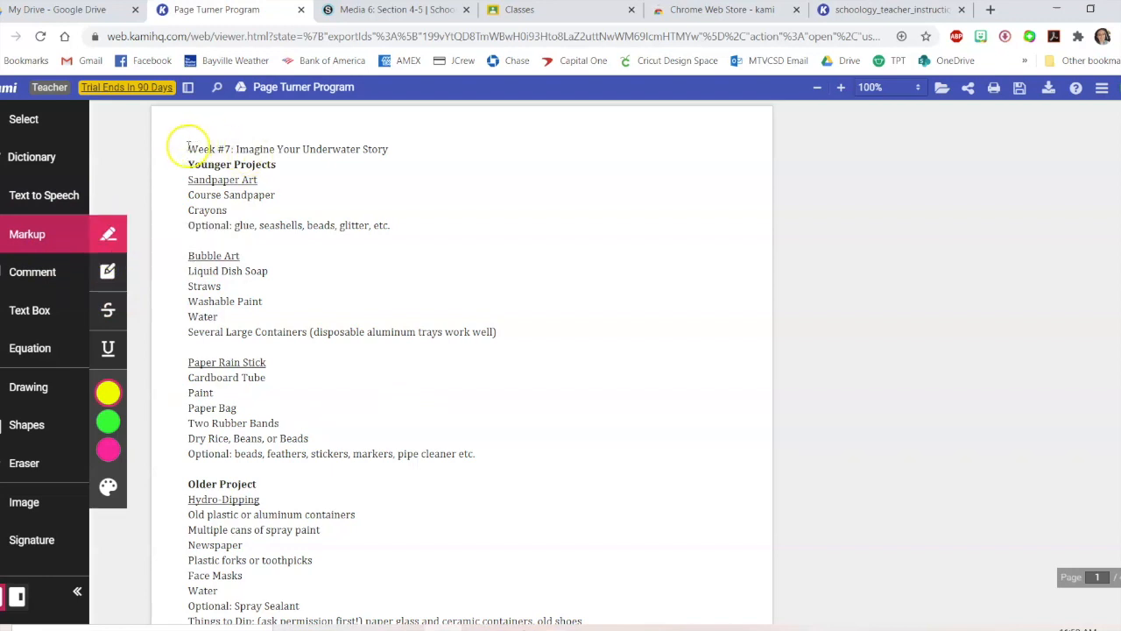
{"action": "left_click_drag", "start_coordinate": [218, 147], "coordinate": [219, 149]}
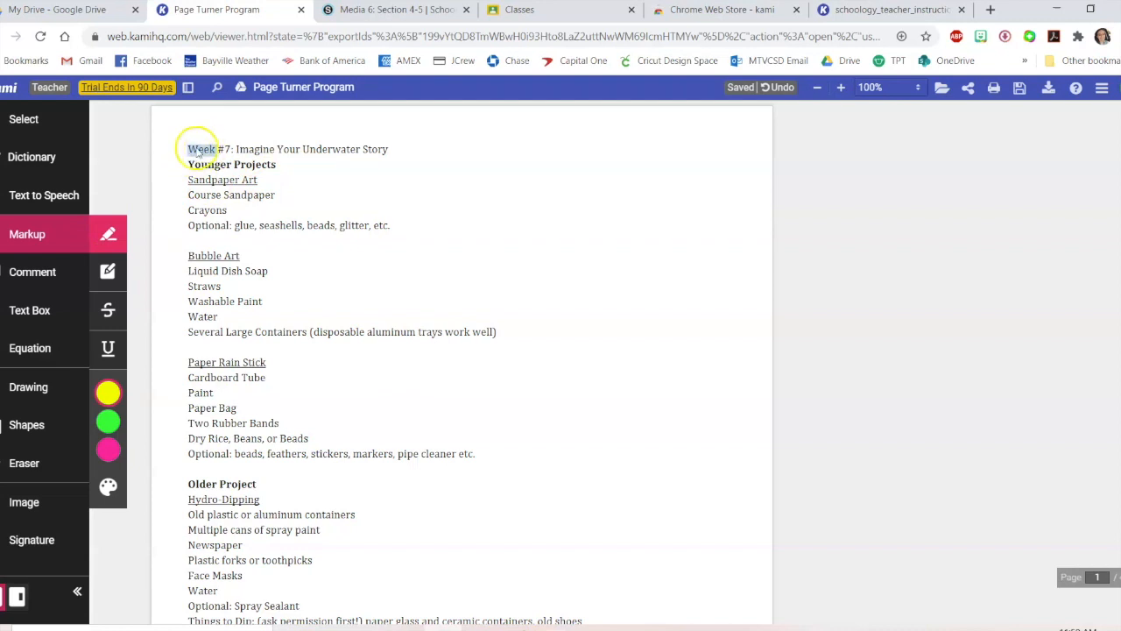
{"action": "left_click", "coordinate": [108, 273]}
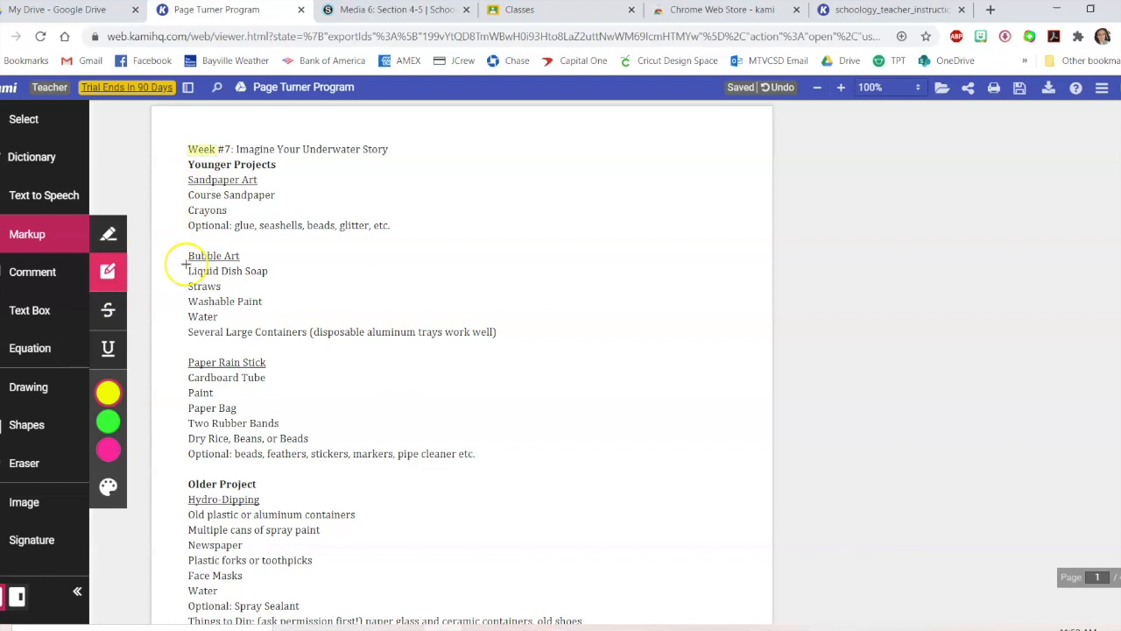
{"action": "left_click_drag", "start_coordinate": [231, 275], "coordinate": [516, 335]}
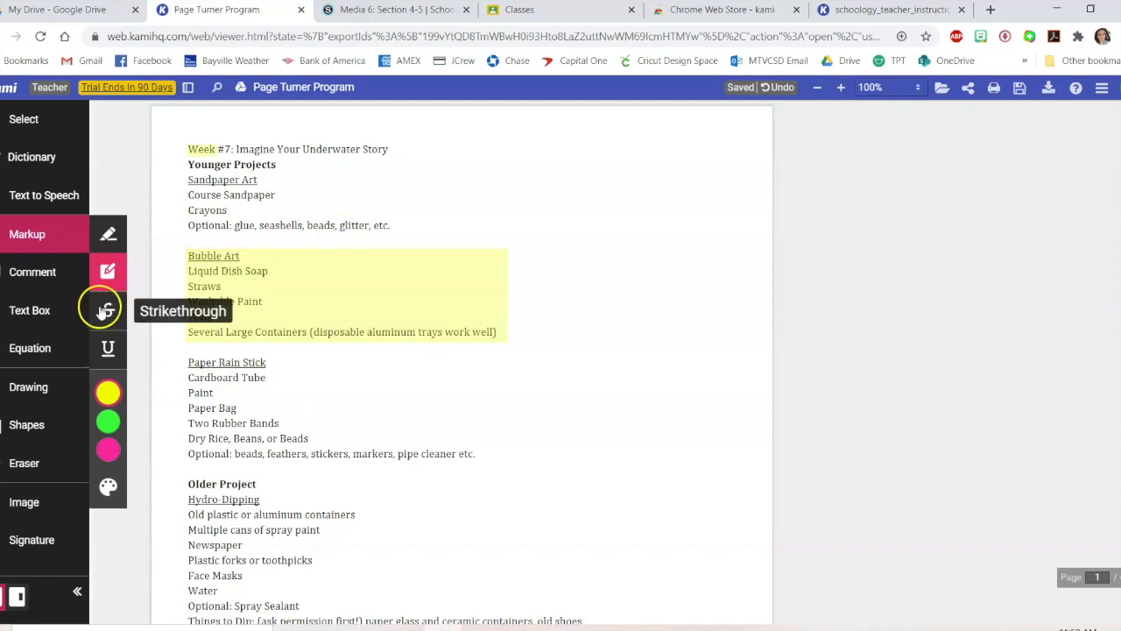
Step: Strike through "Paper Rain Stick" and underline "Optional:" in that section, both in yellow
{"action": "left_click", "coordinate": [105, 310]}
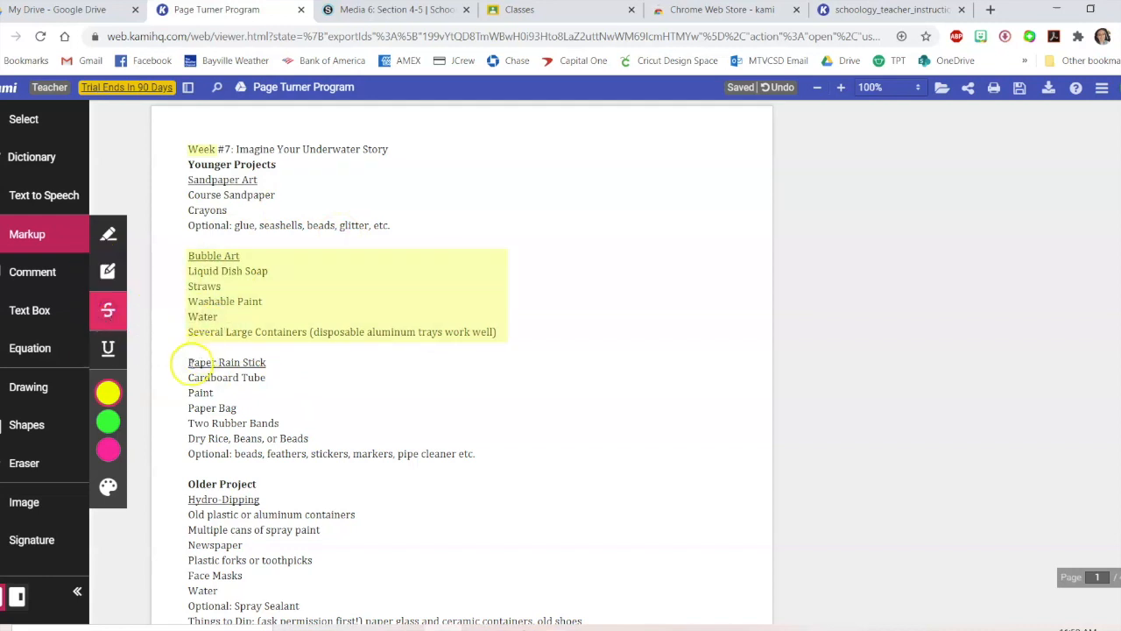
{"action": "left_click_drag", "start_coordinate": [188, 362], "coordinate": [274, 362]}
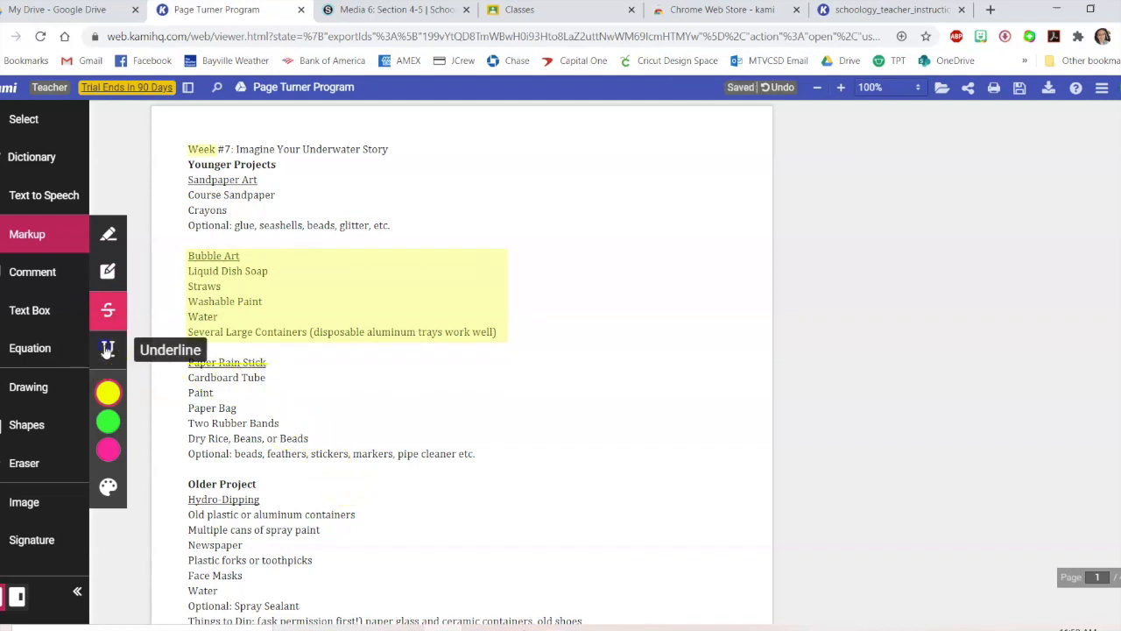
{"action": "left_click", "coordinate": [107, 350]}
{"action": "left_click_drag", "start_coordinate": [189, 454], "coordinate": [238, 455]}
Step: Underline the word "markers" in the Paper Rain Stick list in green
{"action": "mouse_move", "coordinate": [106, 399]}
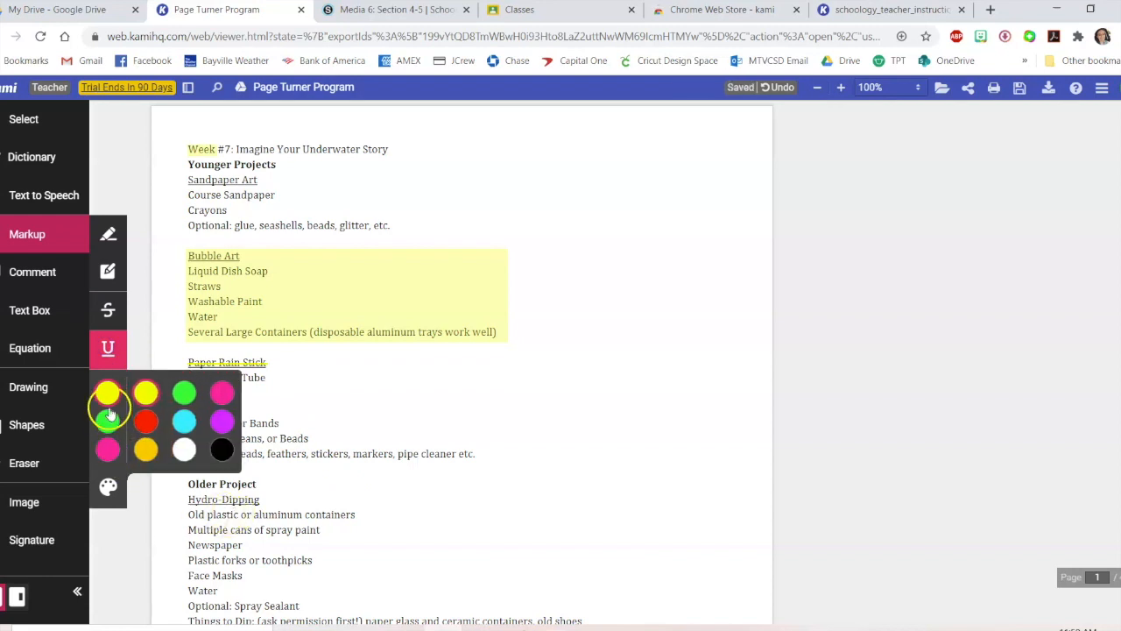
{"action": "left_click", "coordinate": [106, 425]}
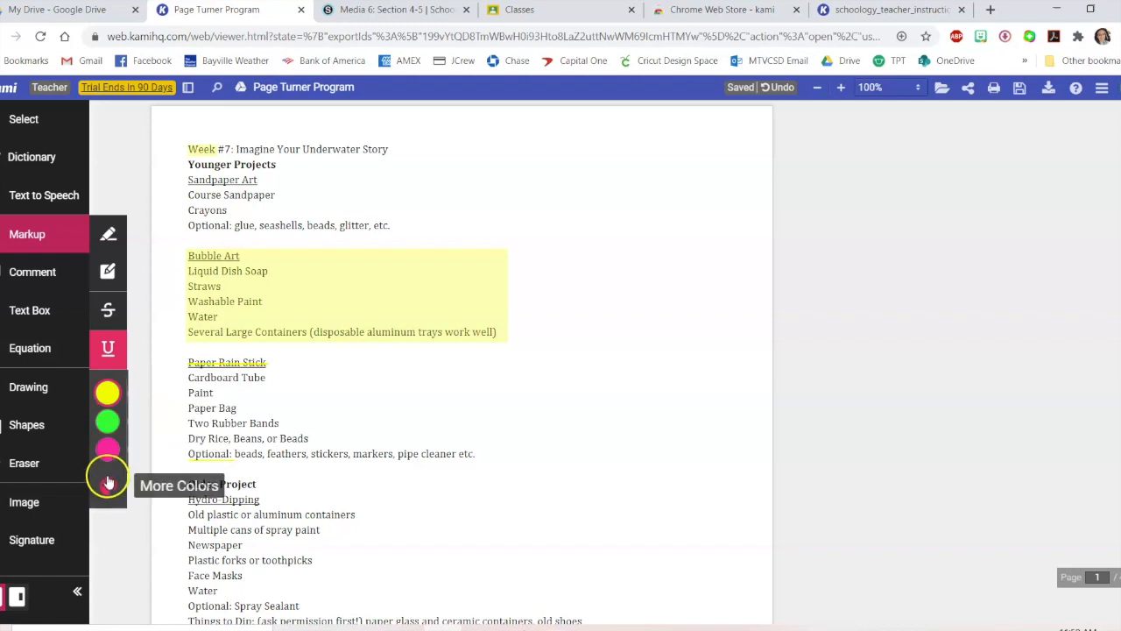
{"action": "mouse_move", "coordinate": [99, 426]}
{"action": "left_click_drag", "start_coordinate": [353, 453], "coordinate": [395, 453]}
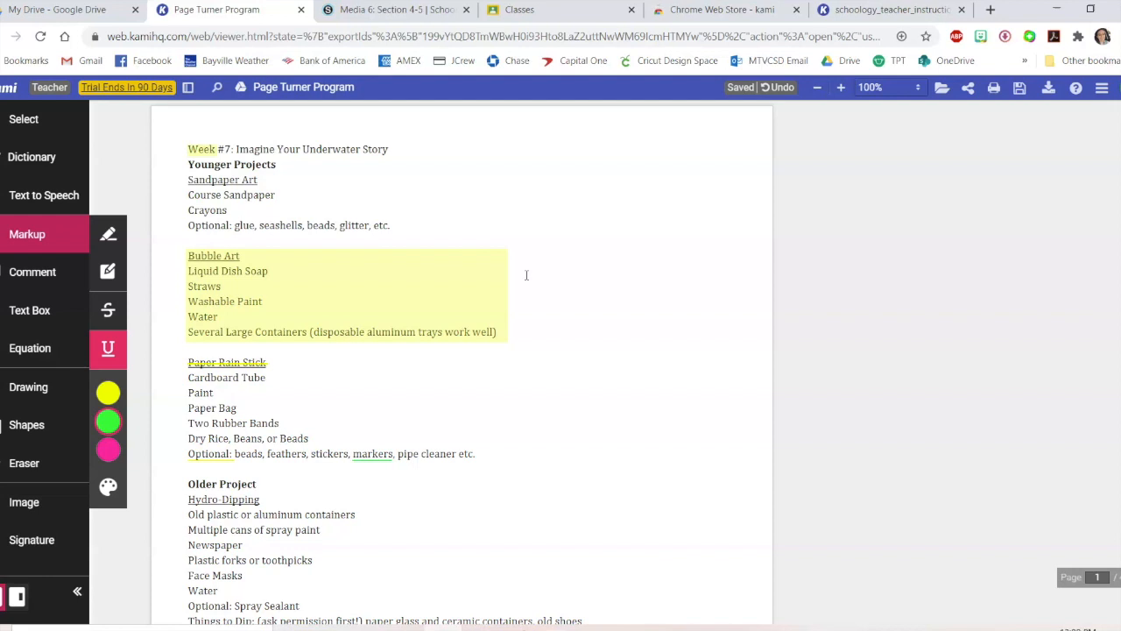
Step: Try a text comment beside the title and on "beads, glitter, etc.", plus the video comment tool
{"action": "left_click", "coordinate": [61, 277]}
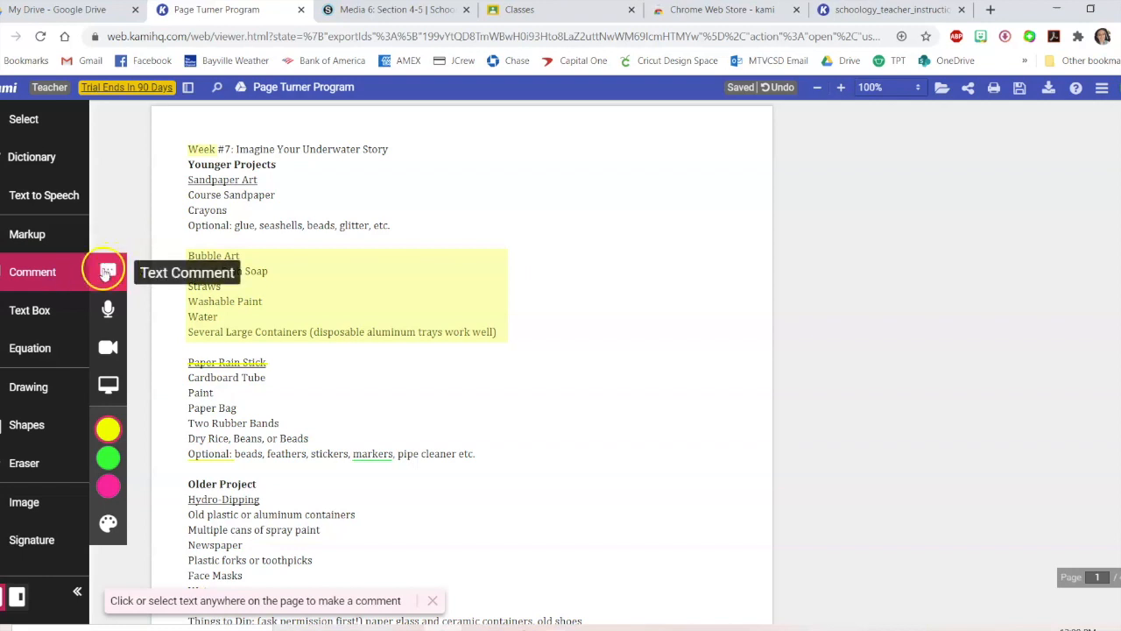
{"action": "left_click", "coordinate": [434, 159]}
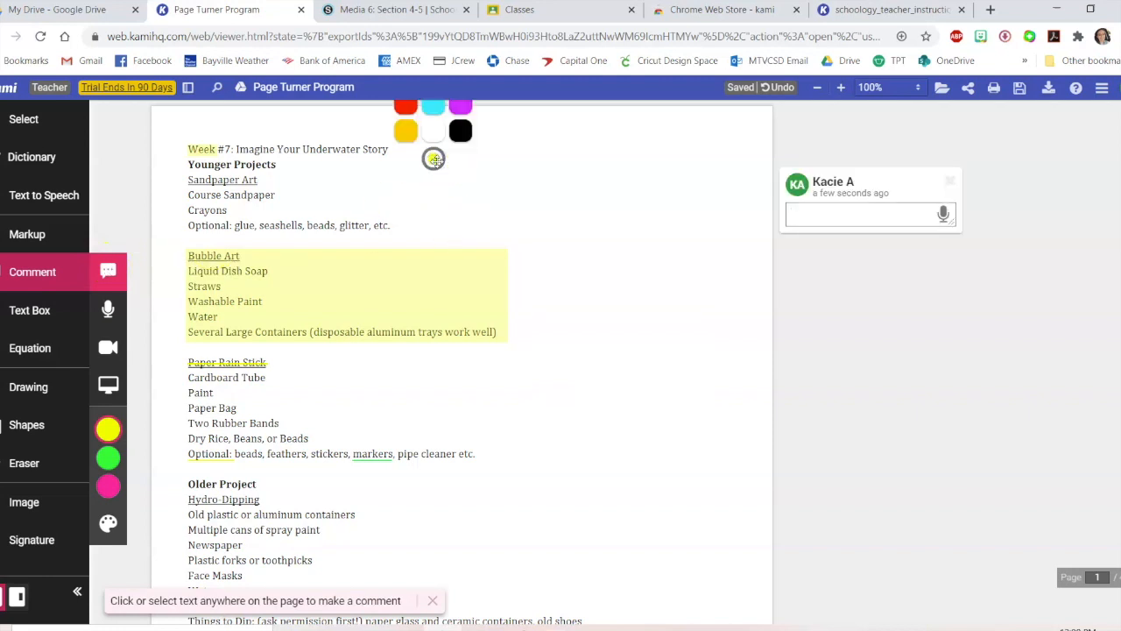
{"action": "left_click_drag", "start_coordinate": [308, 225], "coordinate": [394, 226]}
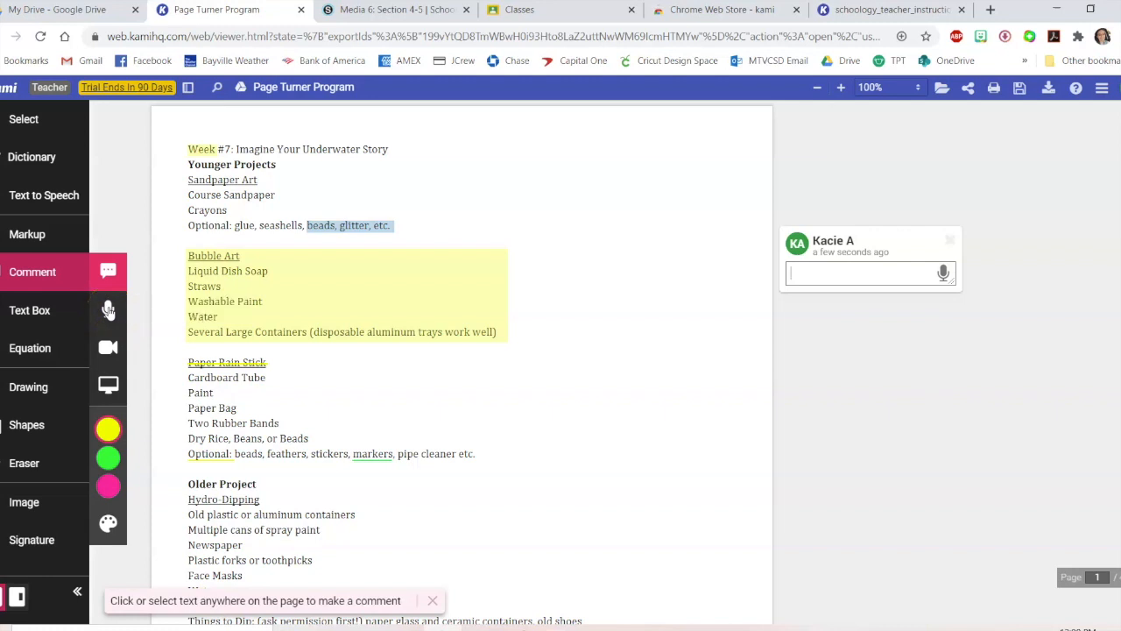
{"action": "left_click", "coordinate": [108, 348]}
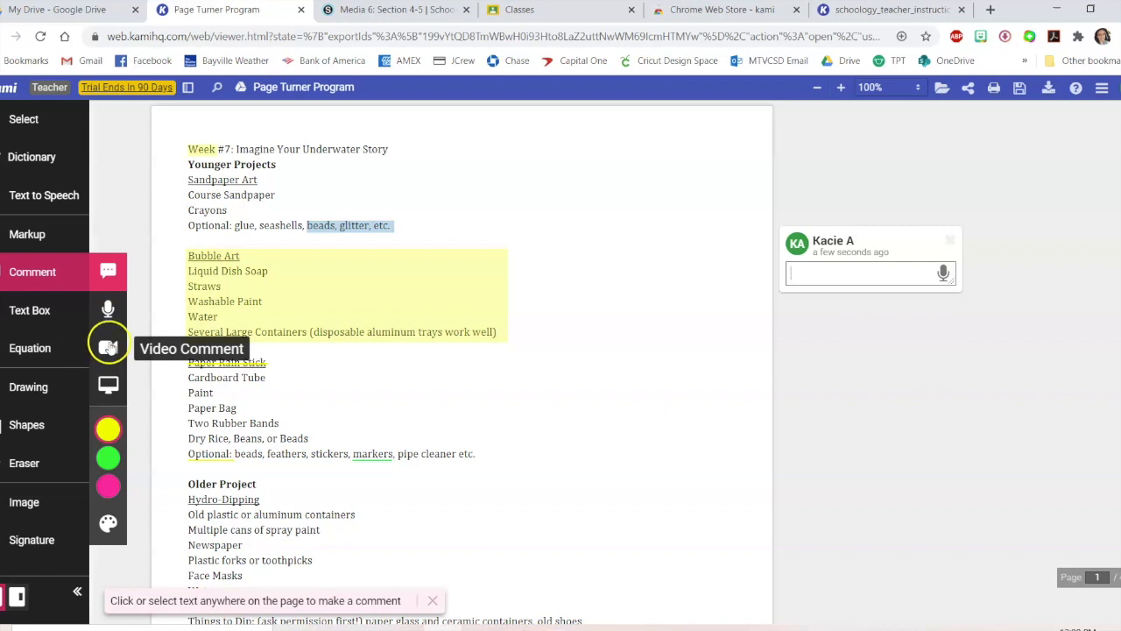
{"action": "left_click", "coordinate": [107, 344]}
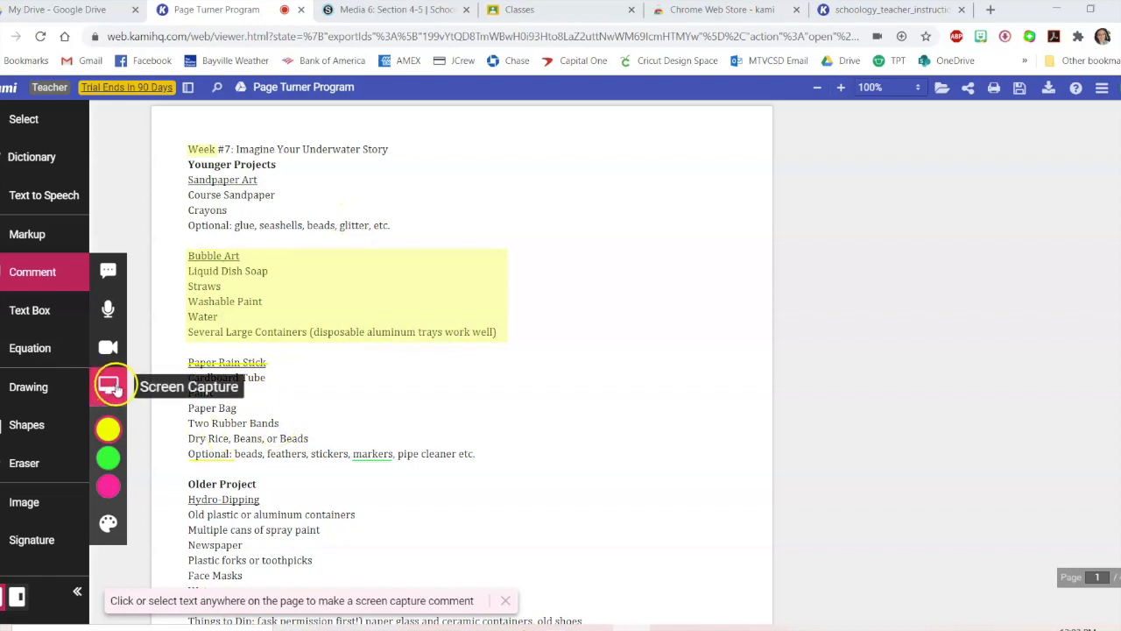
Step: Start a screen capture comment on the text from the title through the Sandpaper Art list, sharing the entire screen
{"action": "left_click_drag", "start_coordinate": [186, 145], "coordinate": [416, 225]}
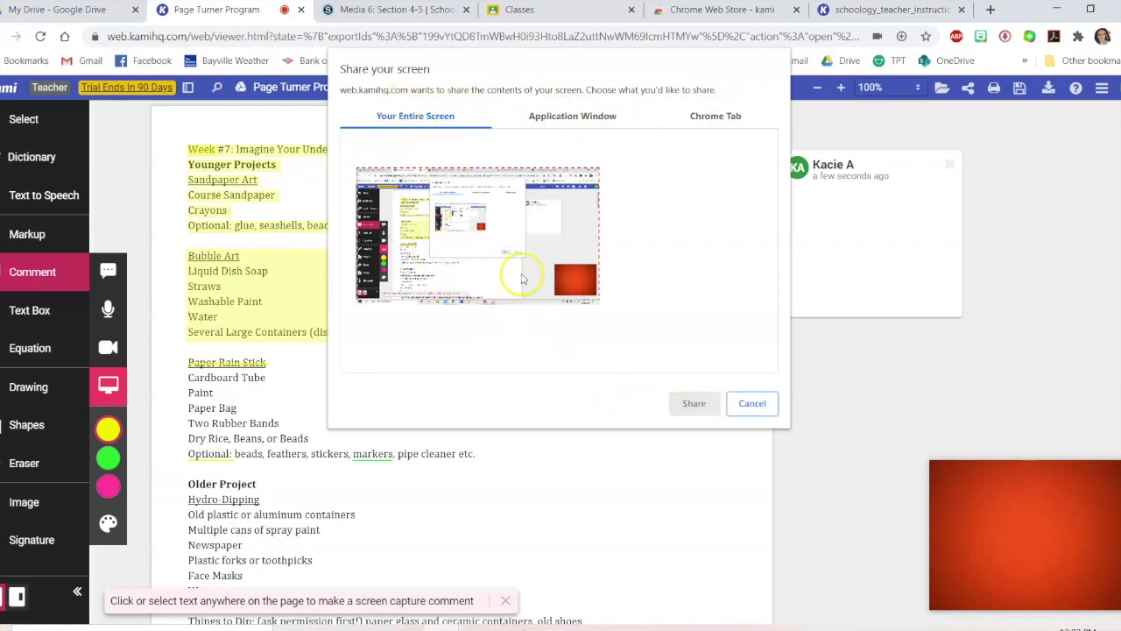
{"action": "left_click", "coordinate": [416, 119]}
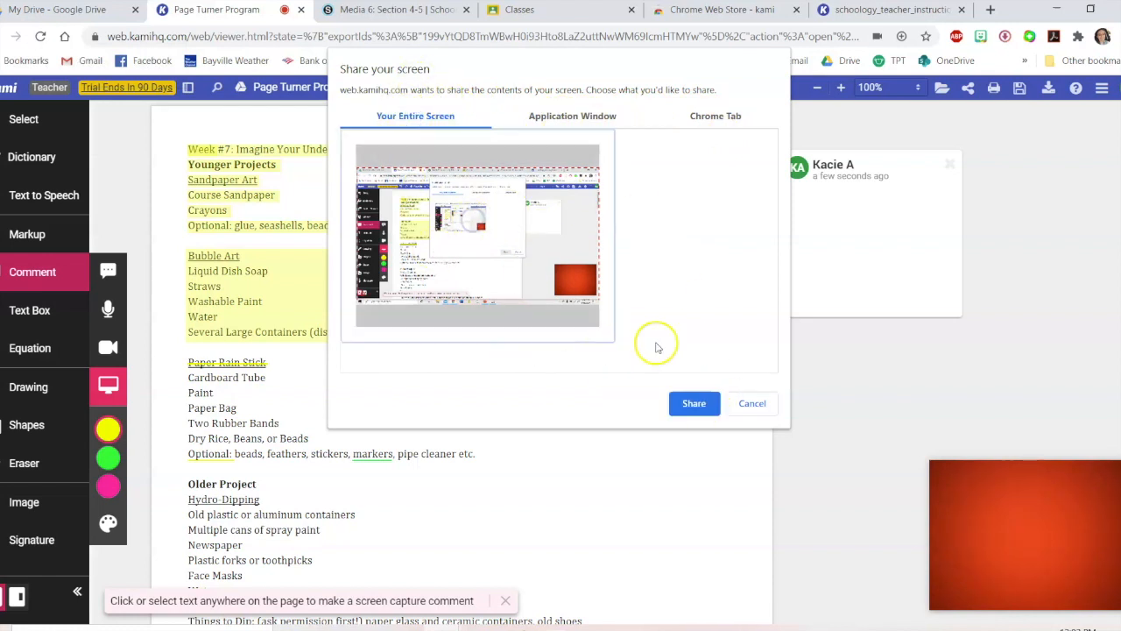
{"action": "left_click", "coordinate": [693, 403]}
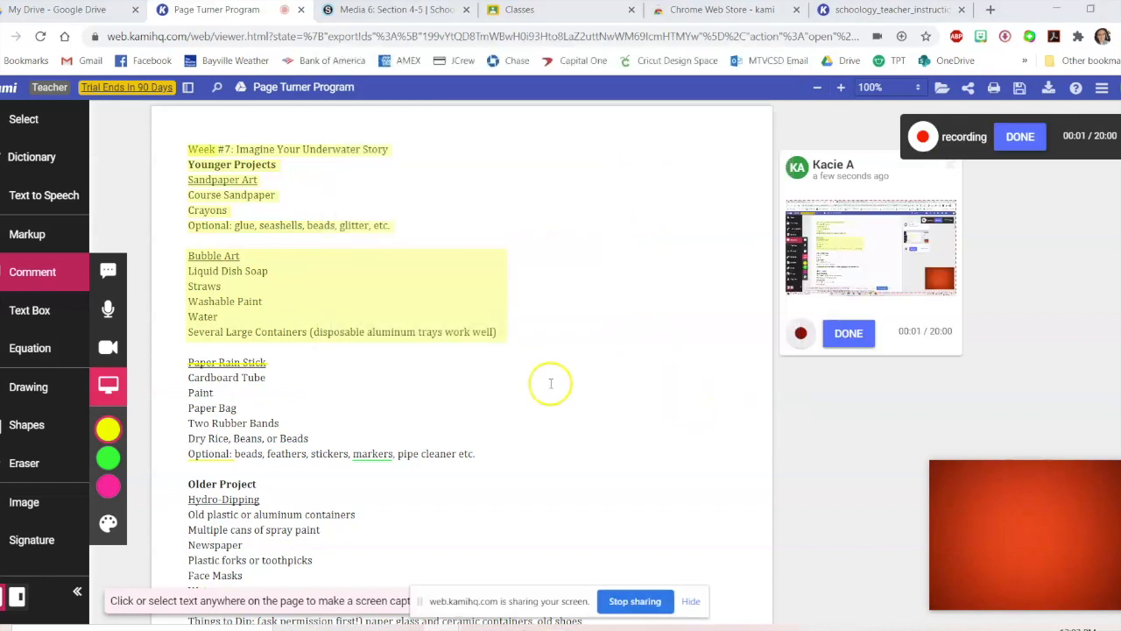
{"action": "left_click", "coordinate": [313, 293]}
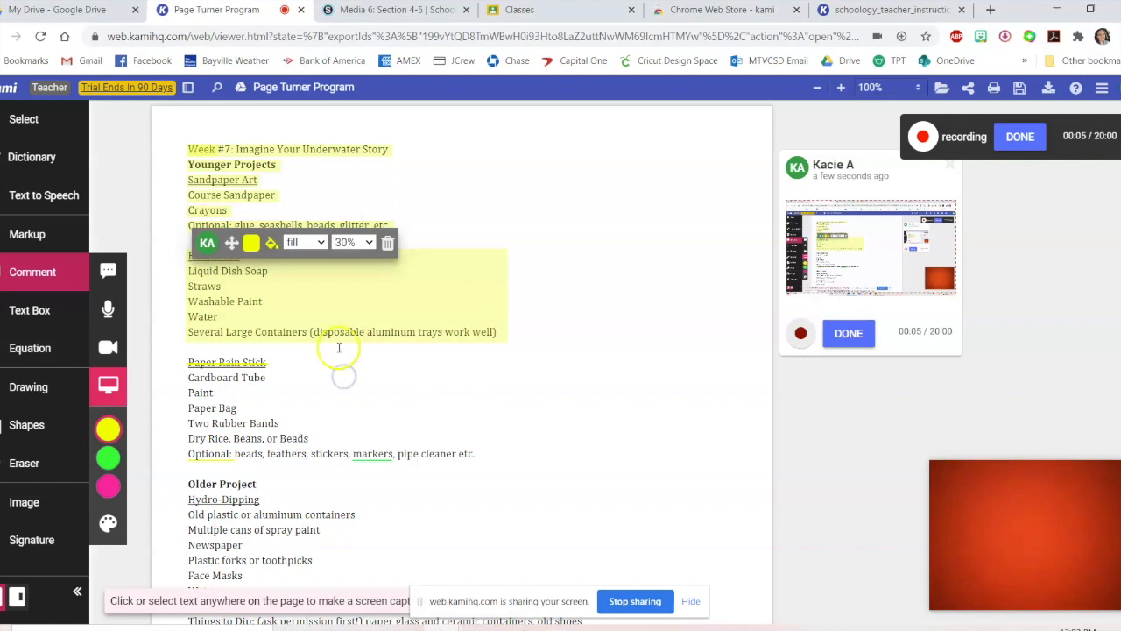
{"action": "left_click", "coordinate": [303, 317]}
{"action": "left_click", "coordinate": [704, 213]}
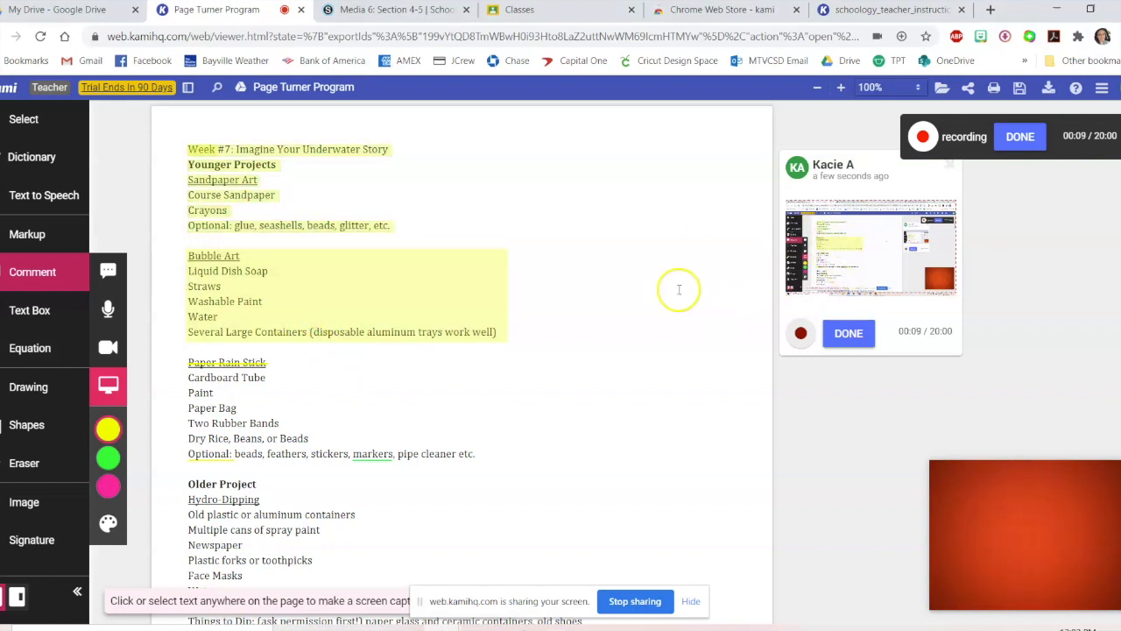
{"action": "left_click", "coordinate": [255, 232]}
{"action": "left_click", "coordinate": [108, 457]}
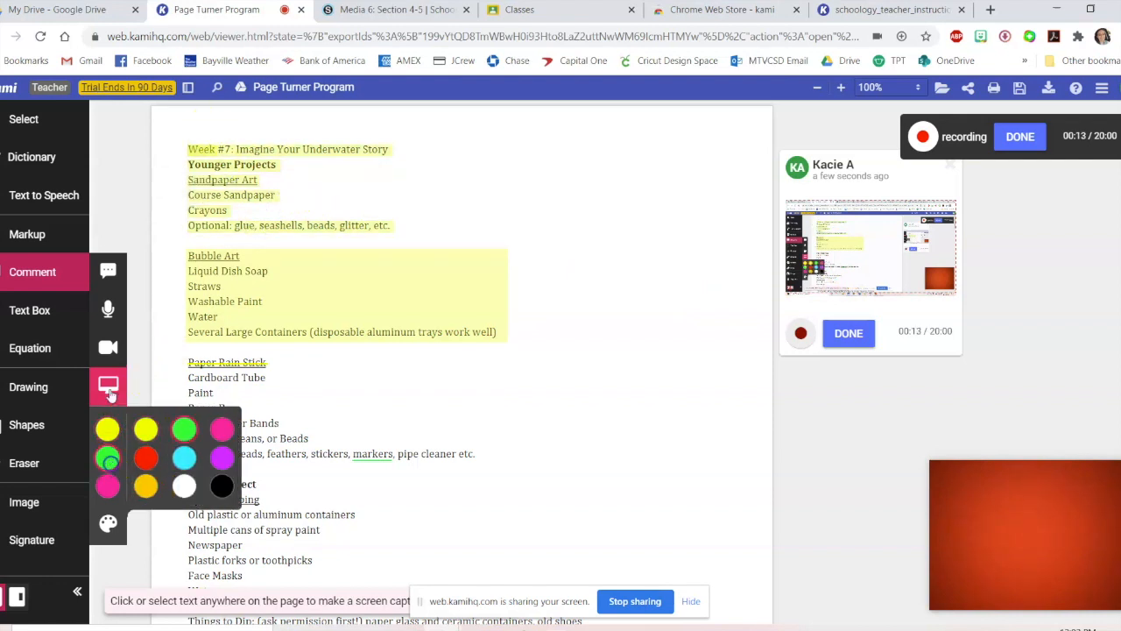
Step: Draw two overlapping yellow box highlights over the Older Project heading and the Hydro-Dipping list
{"action": "left_click", "coordinate": [45, 239]}
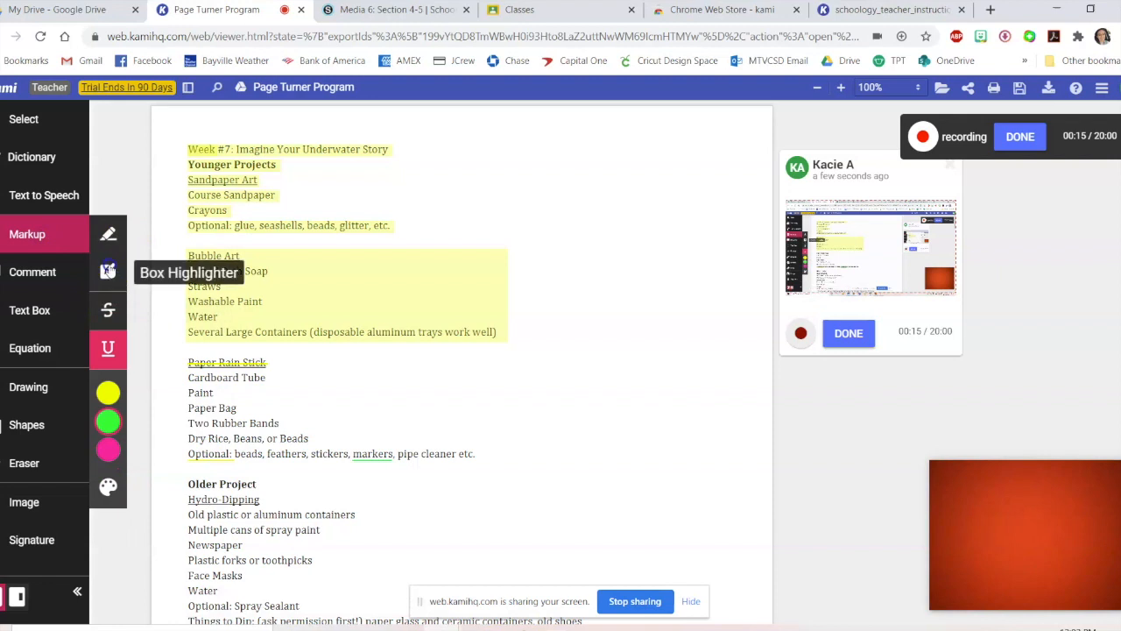
{"action": "mouse_move", "coordinate": [184, 491]}
{"action": "left_mouse_down"}
{"action": "mouse_move", "coordinate": [225, 491]}
{"action": "mouse_move", "coordinate": [328, 569]}
{"action": "left_mouse_up"}
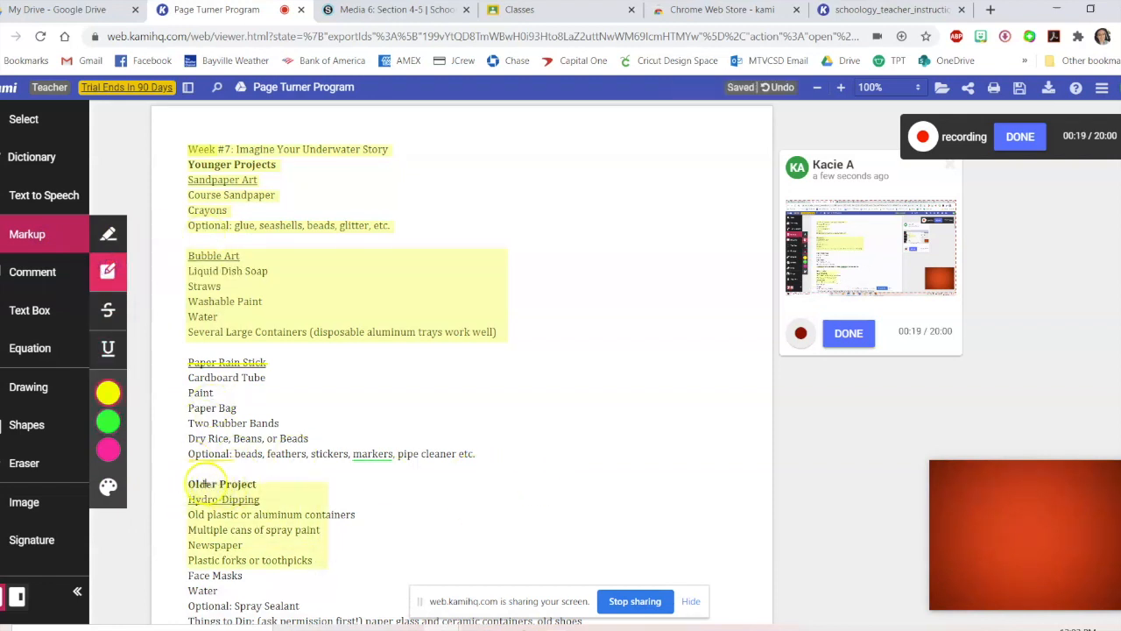
{"action": "left_click_drag", "start_coordinate": [181, 478], "coordinate": [368, 535]}
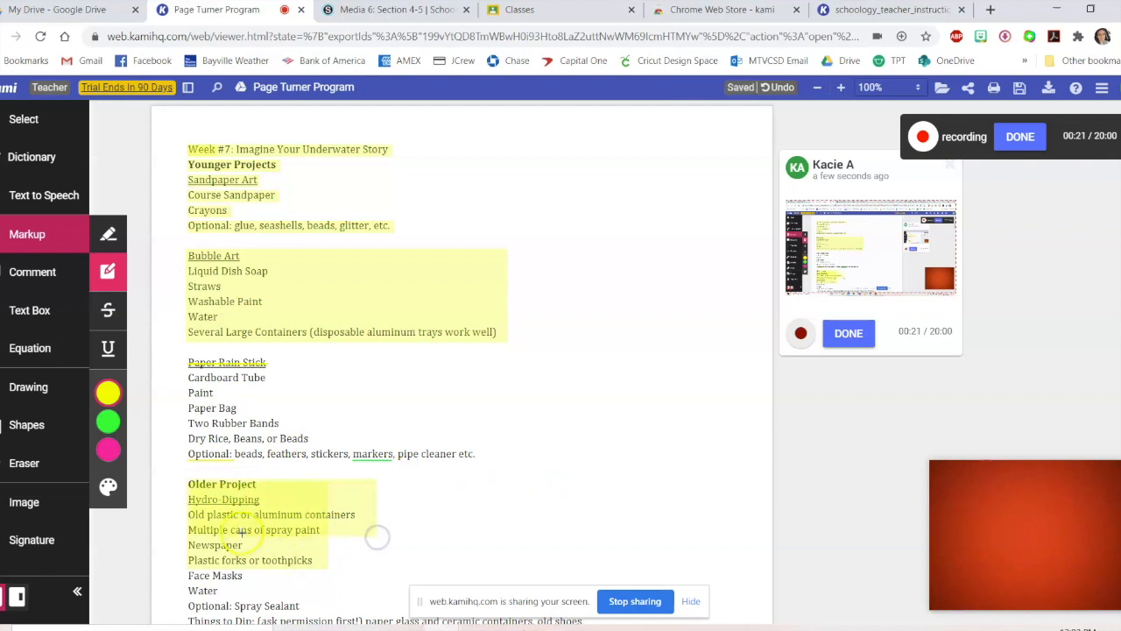
Step: Finish the screen capture recording, play back part of it in the comment, and delete the comment
{"action": "left_click", "coordinate": [852, 334]}
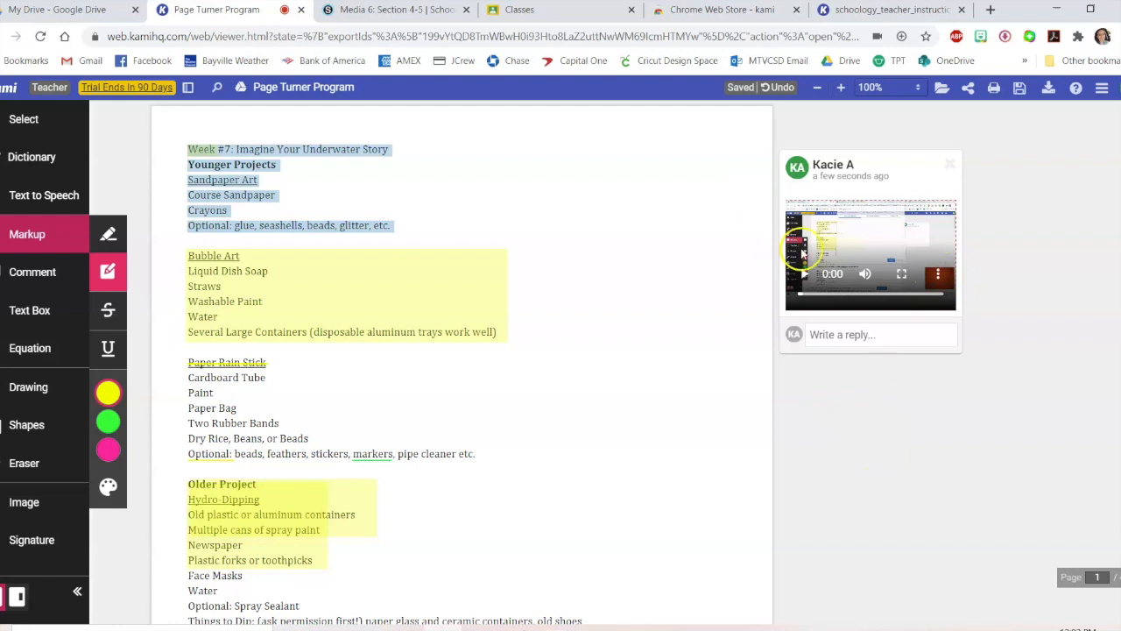
{"action": "left_click", "coordinate": [806, 274]}
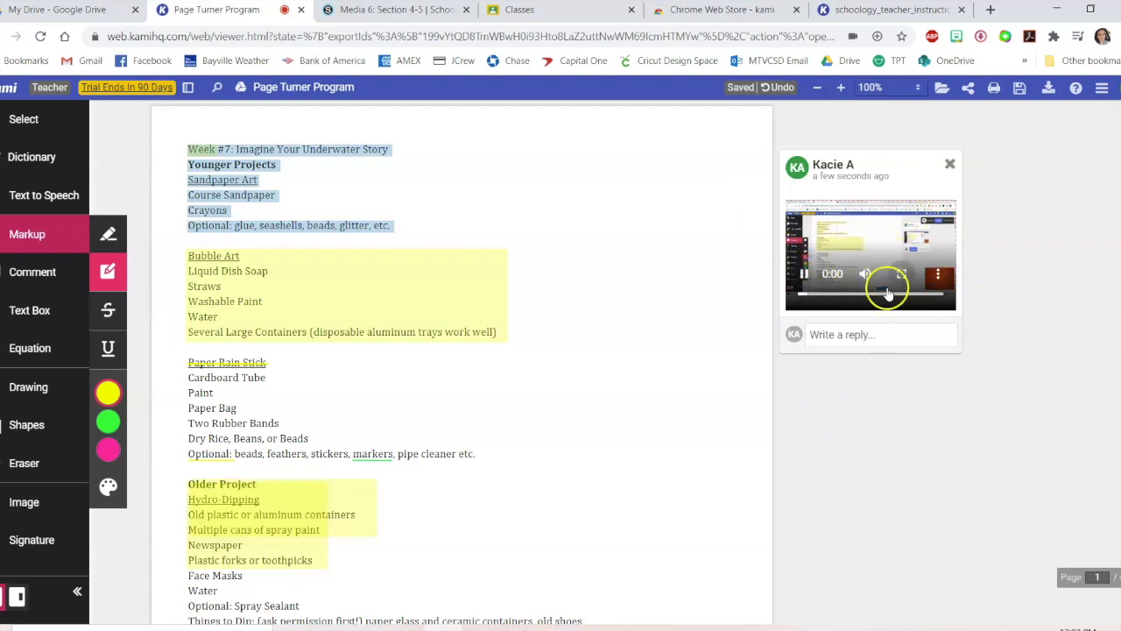
{"action": "left_click", "coordinate": [804, 274]}
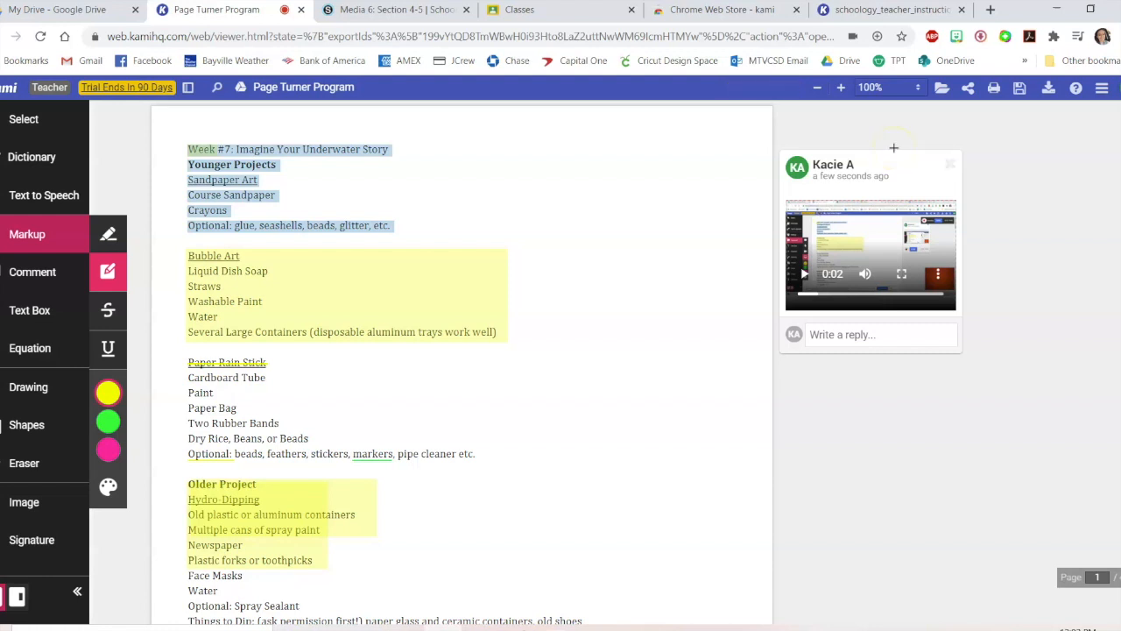
{"action": "left_click", "coordinate": [949, 164]}
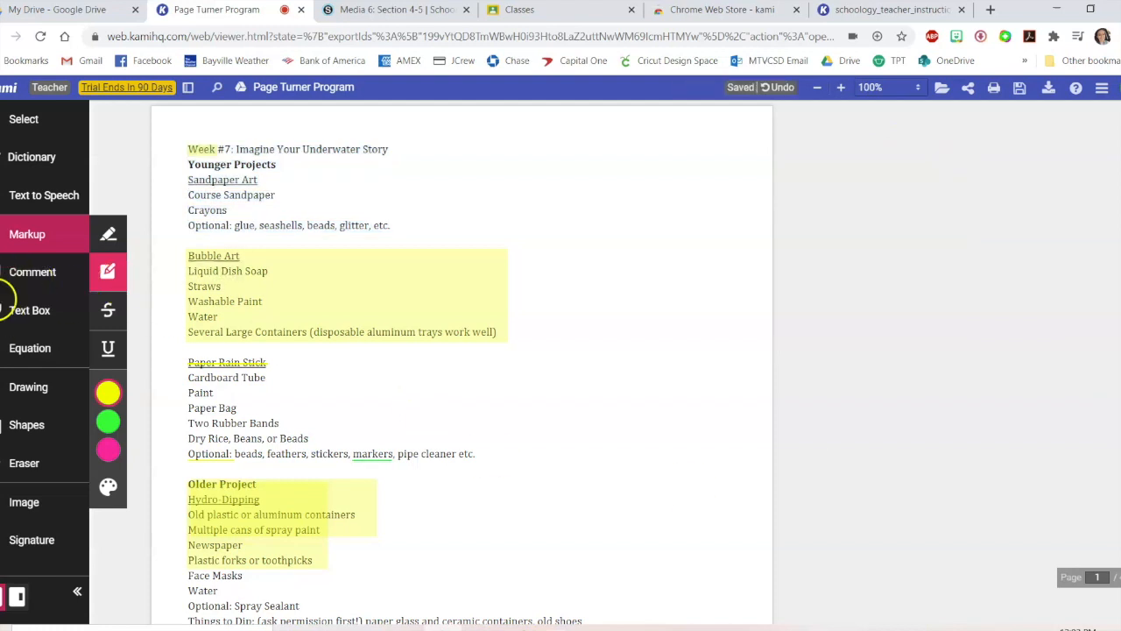
Step: Add a black, size 14 text box reading "Hello" beside the document's title line
{"action": "left_click", "coordinate": [31, 311]}
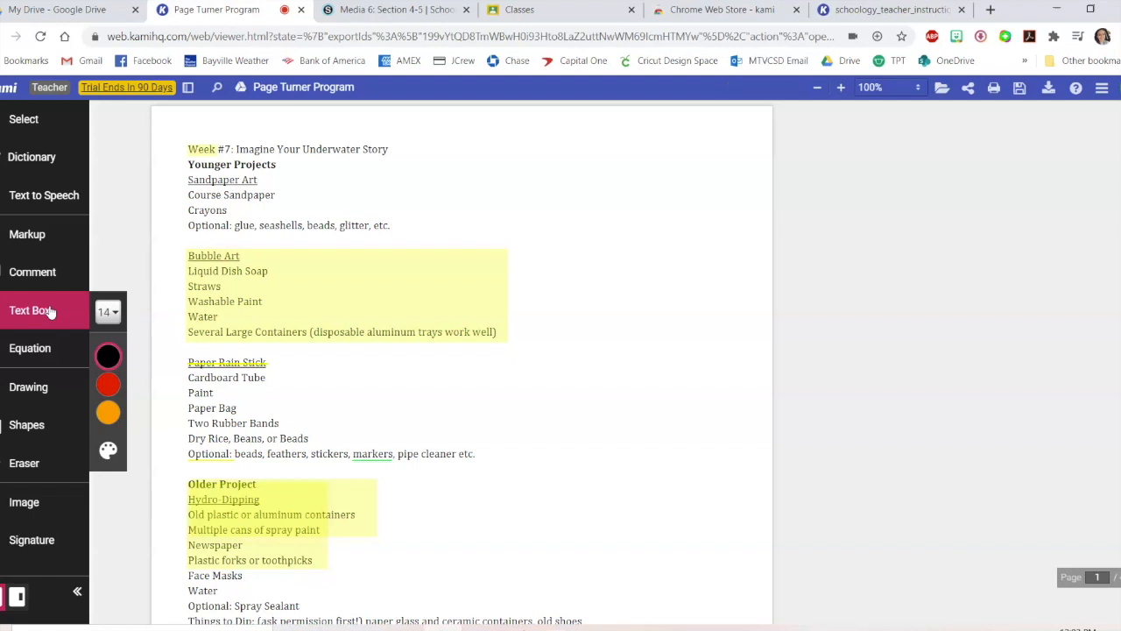
{"action": "mouse_move", "coordinate": [107, 402]}
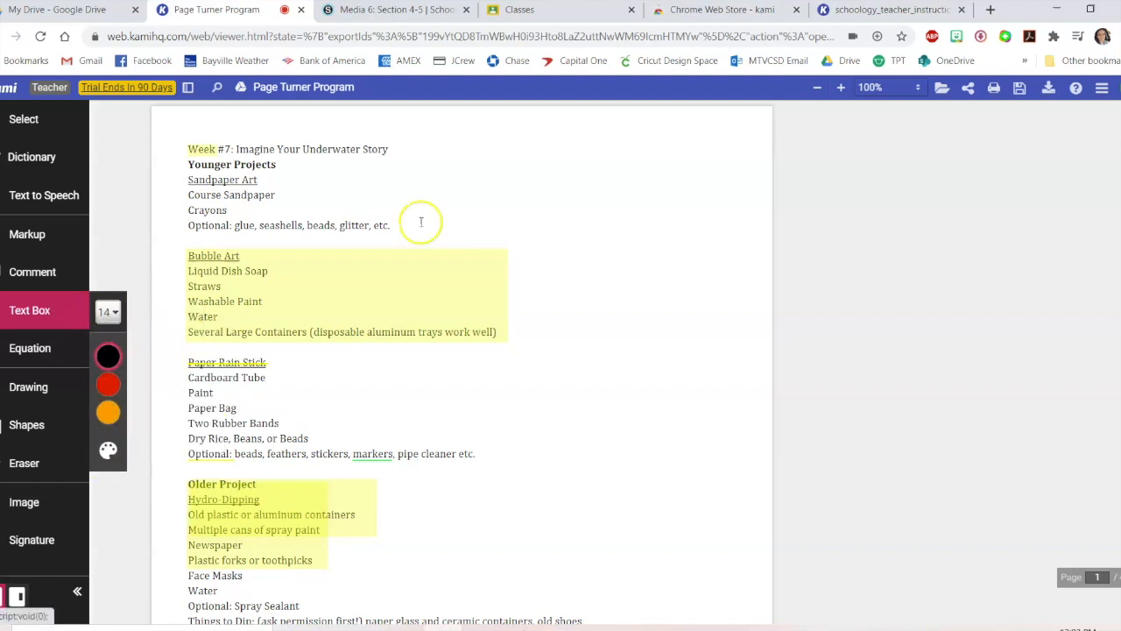
{"action": "left_click", "coordinate": [453, 152]}
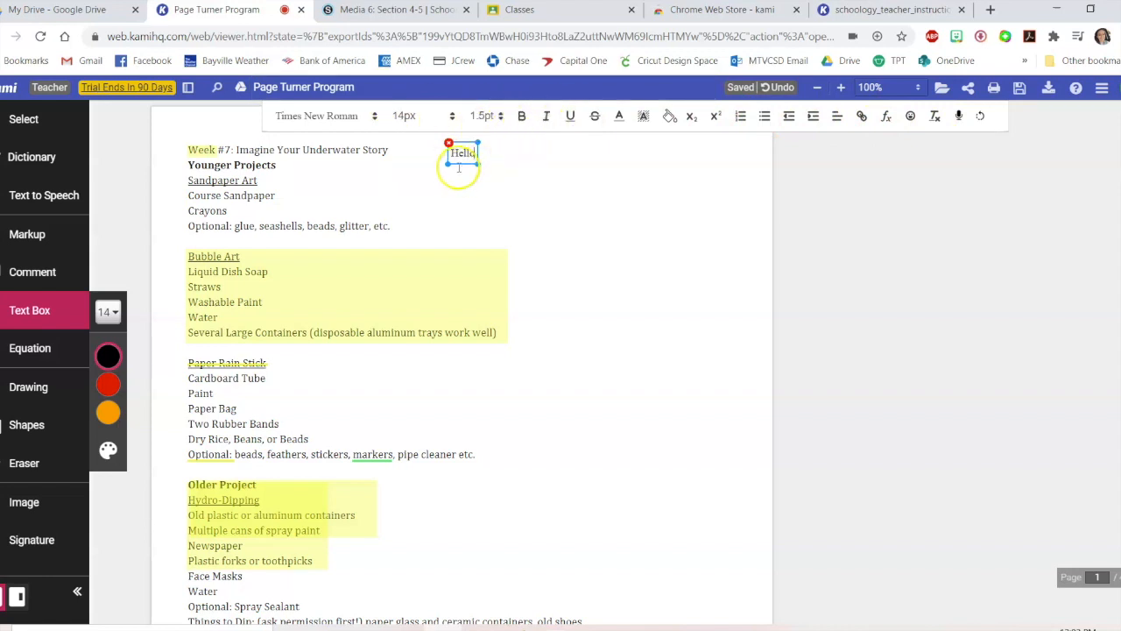
Step: Deselect the "Hello" text box and undo its insertion beside the title line
{"action": "left_click", "coordinate": [513, 168]}
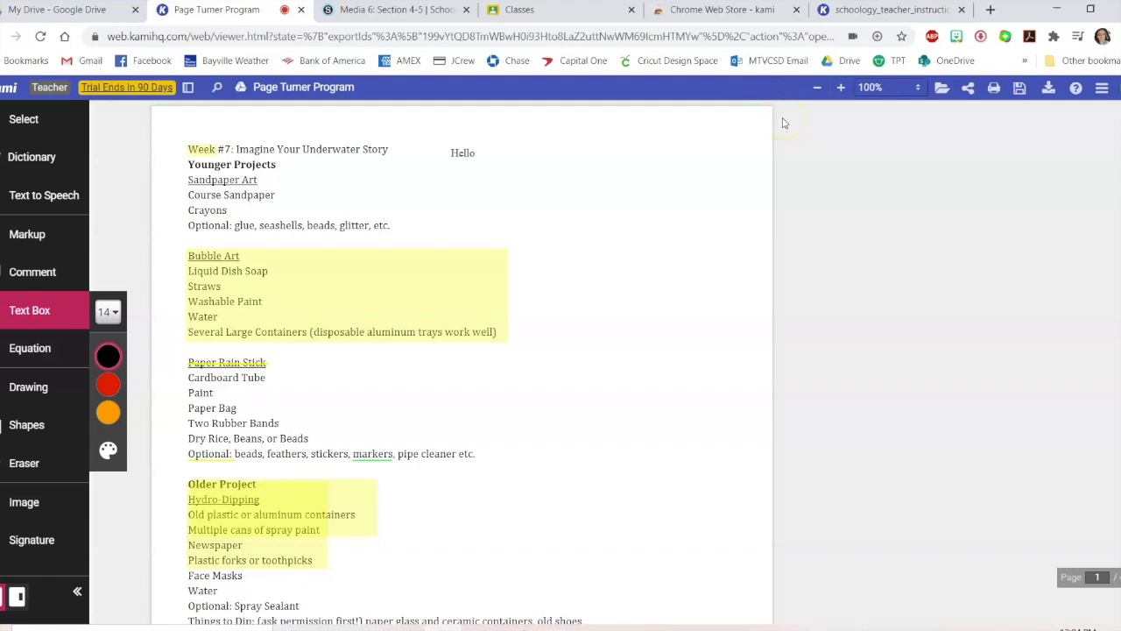
{"action": "key", "text": "ctrl+z"}
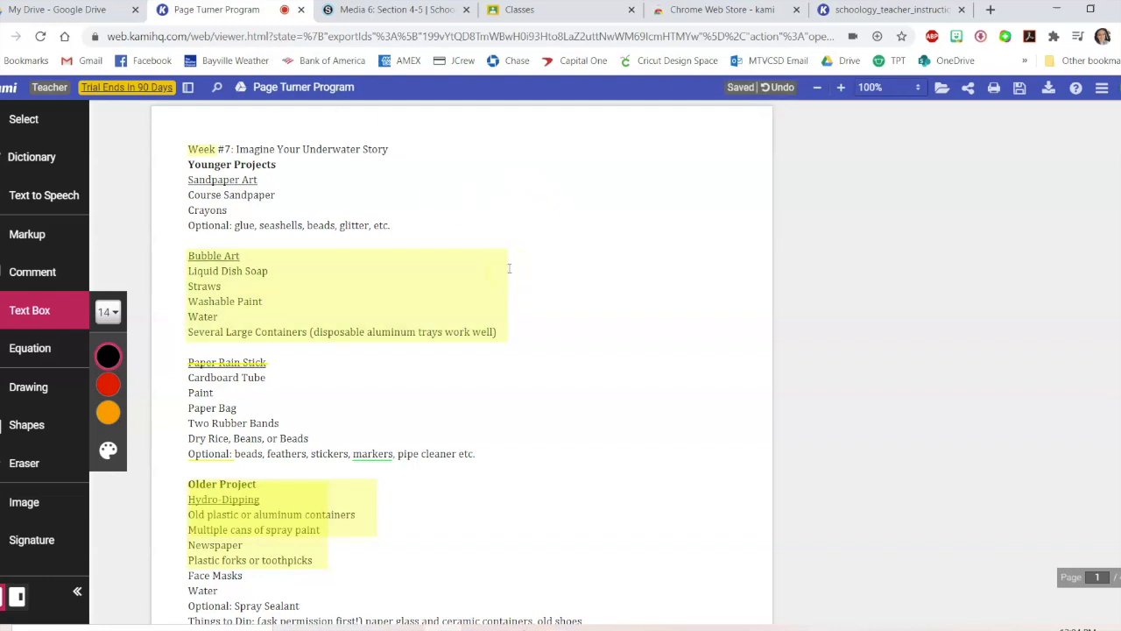
Step: Insert a black, size 12 equation containing the division symbol beside the document's title line
{"action": "left_click", "coordinate": [29, 351]}
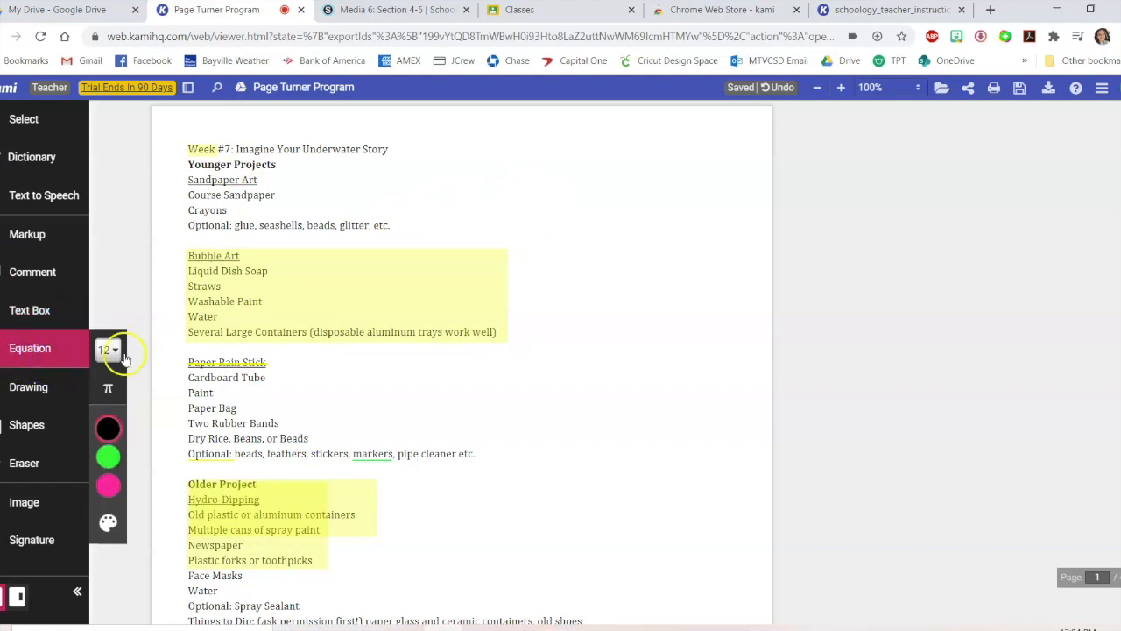
{"action": "left_click", "coordinate": [474, 154]}
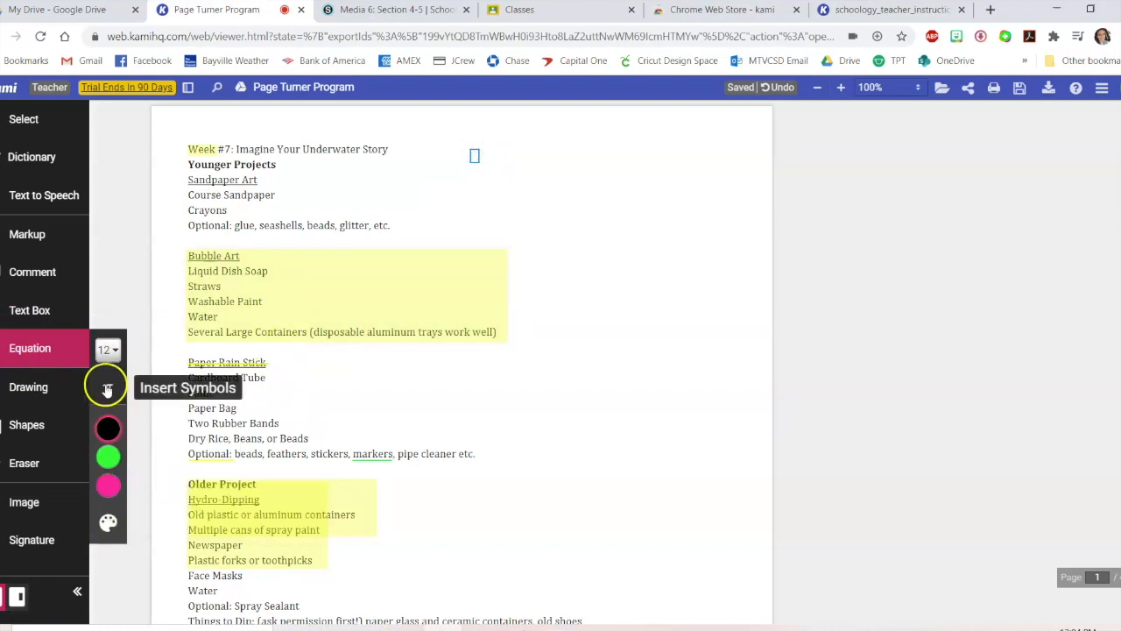
{"action": "left_click", "coordinate": [107, 388]}
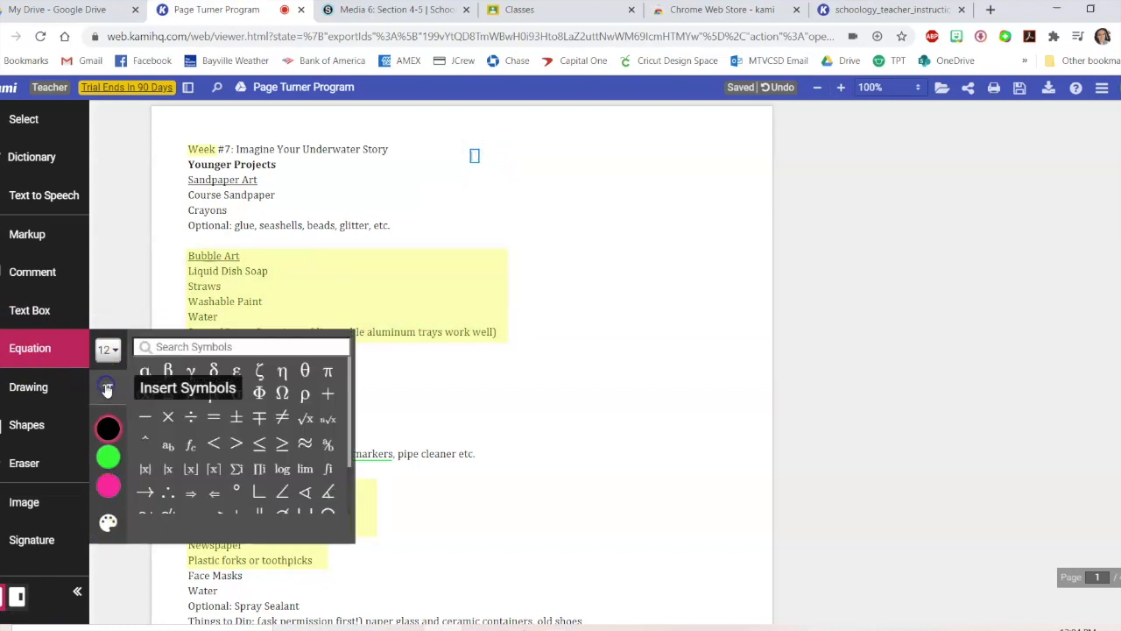
{"action": "left_click", "coordinate": [185, 418]}
{"action": "left_click", "coordinate": [479, 156]}
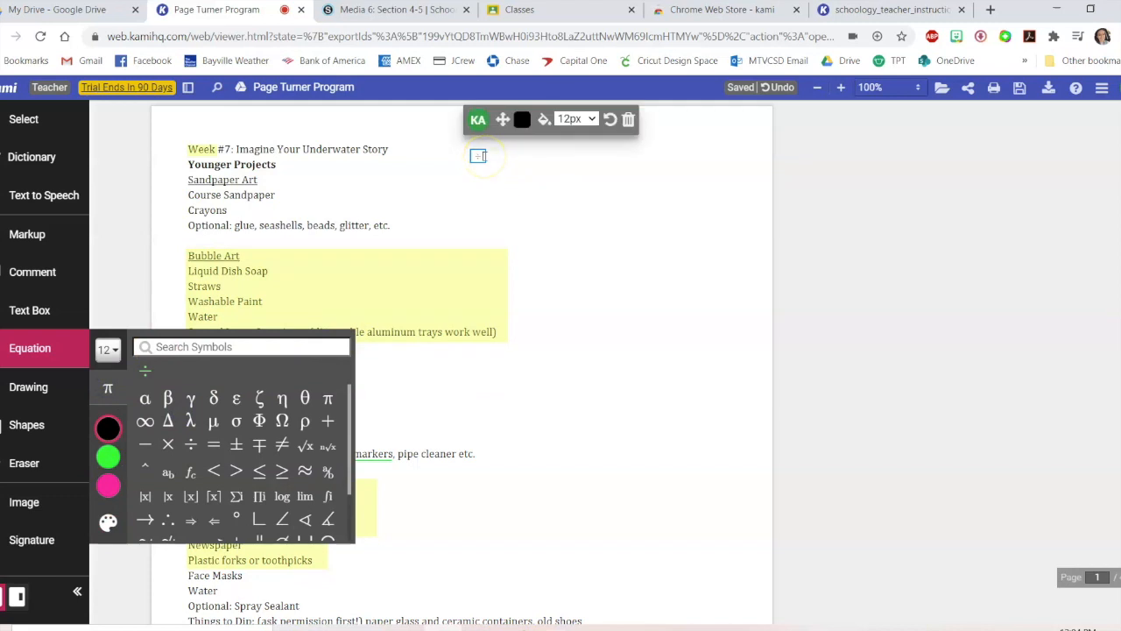
Step: Try a larger font size on the division symbol, undo the change and leave the Equation tool
{"action": "left_click", "coordinate": [576, 120]}
{"action": "left_click", "coordinate": [580, 274]}
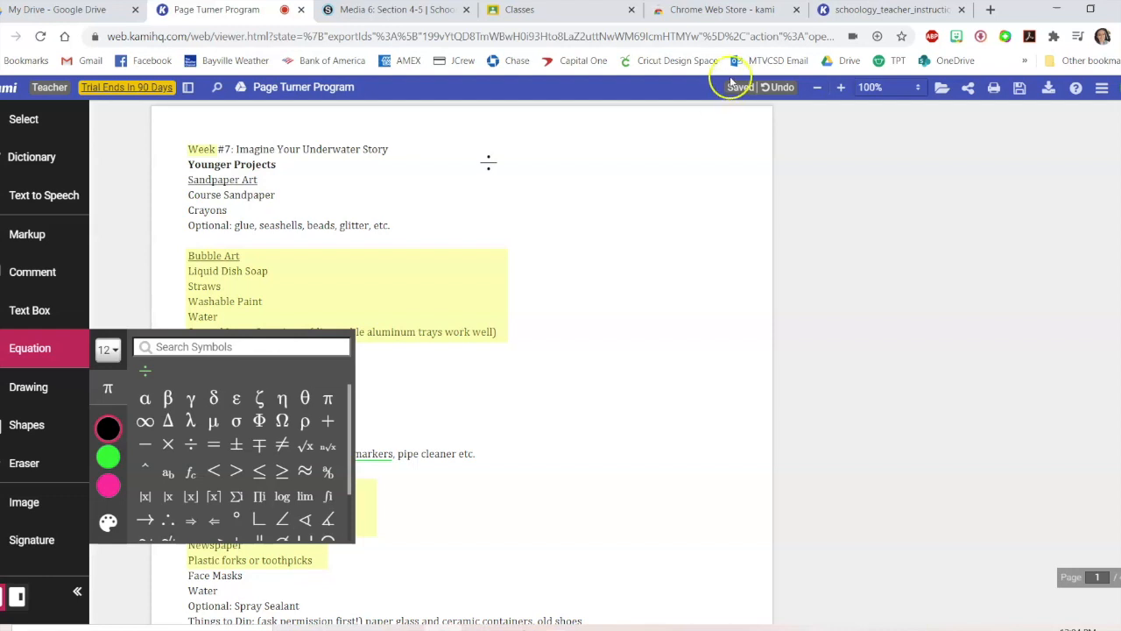
{"action": "left_click", "coordinate": [786, 88]}
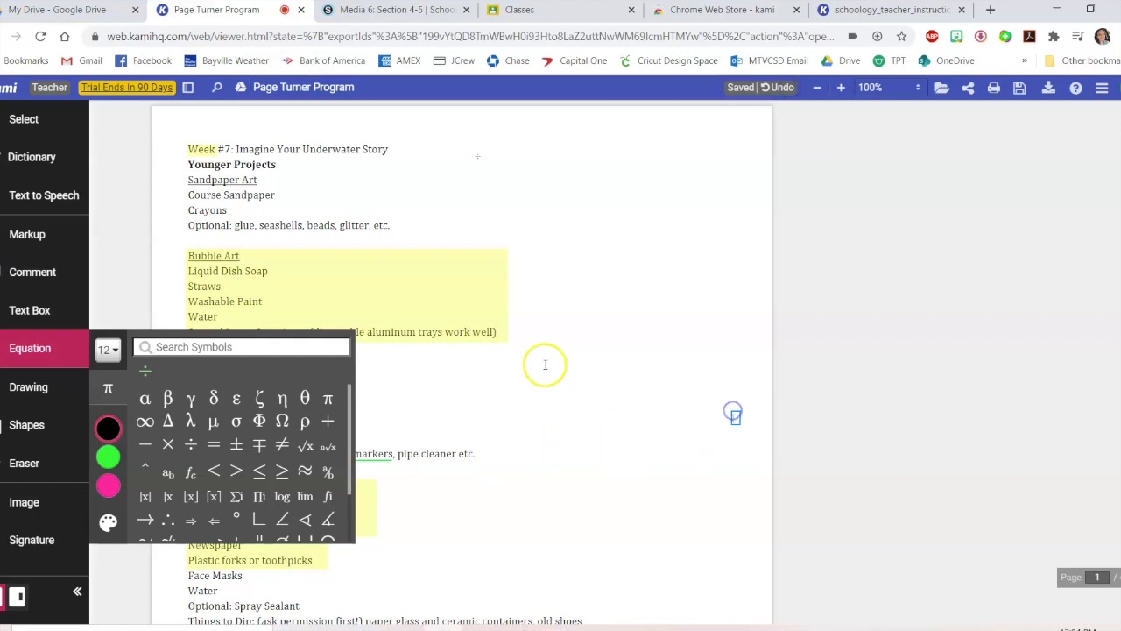
{"action": "left_click", "coordinate": [7, 349]}
{"action": "left_click", "coordinate": [54, 382]}
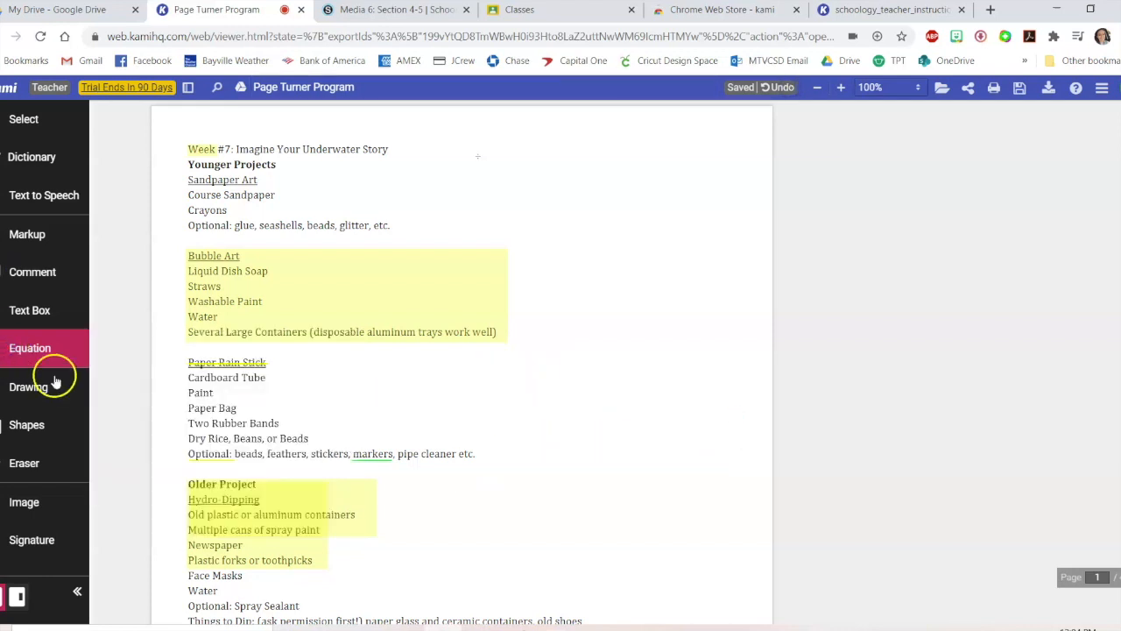
Step: Draw a black freehand smiley face with line thickness 10 in the blank area beside the title and Sandpaper Art list
{"action": "left_click", "coordinate": [31, 388]}
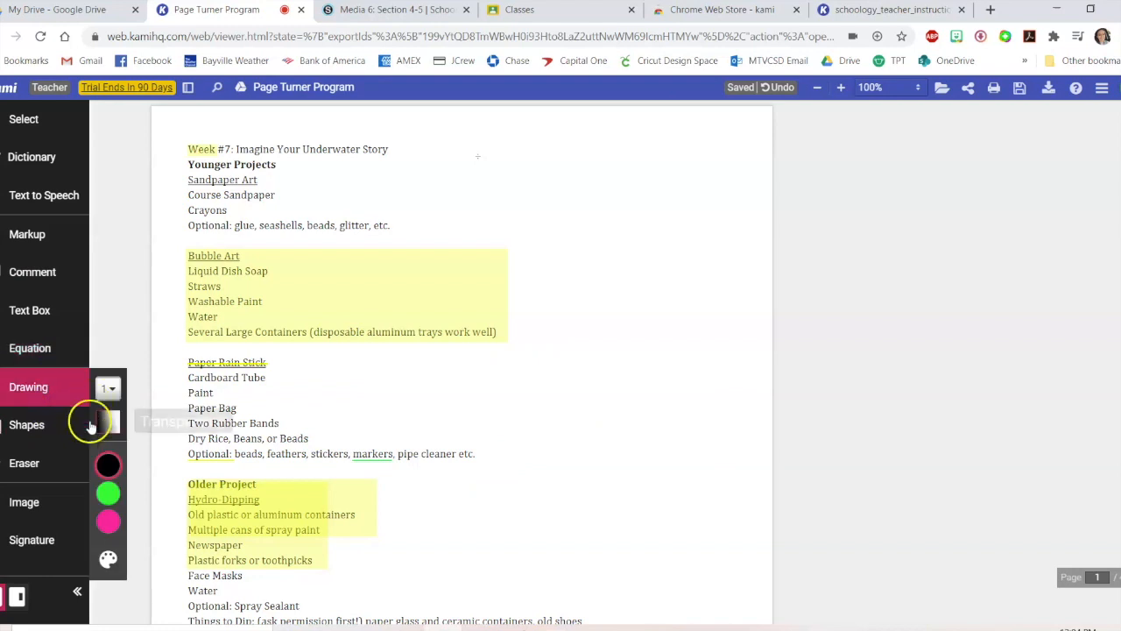
{"action": "left_click", "coordinate": [107, 389]}
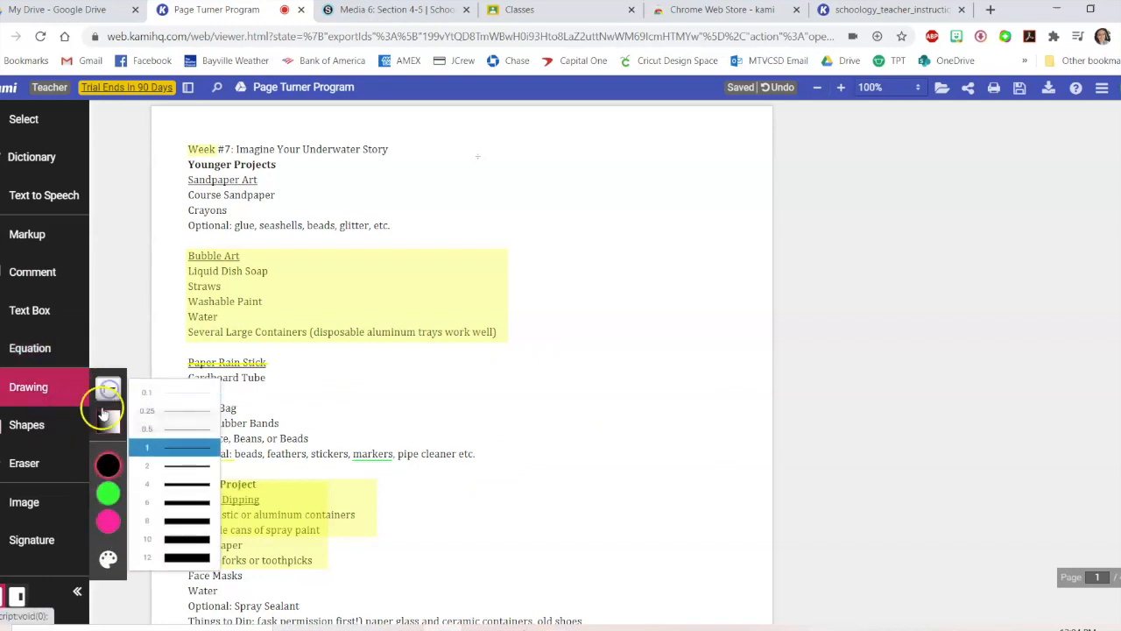
{"action": "left_click", "coordinate": [179, 541]}
{"action": "left_click", "coordinate": [606, 156]}
{"action": "left_click", "coordinate": [638, 156]}
{"action": "mouse_move", "coordinate": [587, 170]}
{"action": "left_mouse_down"}
{"action": "mouse_move", "coordinate": [657, 189]}
{"action": "mouse_move", "coordinate": [659, 165]}
{"action": "left_mouse_up"}
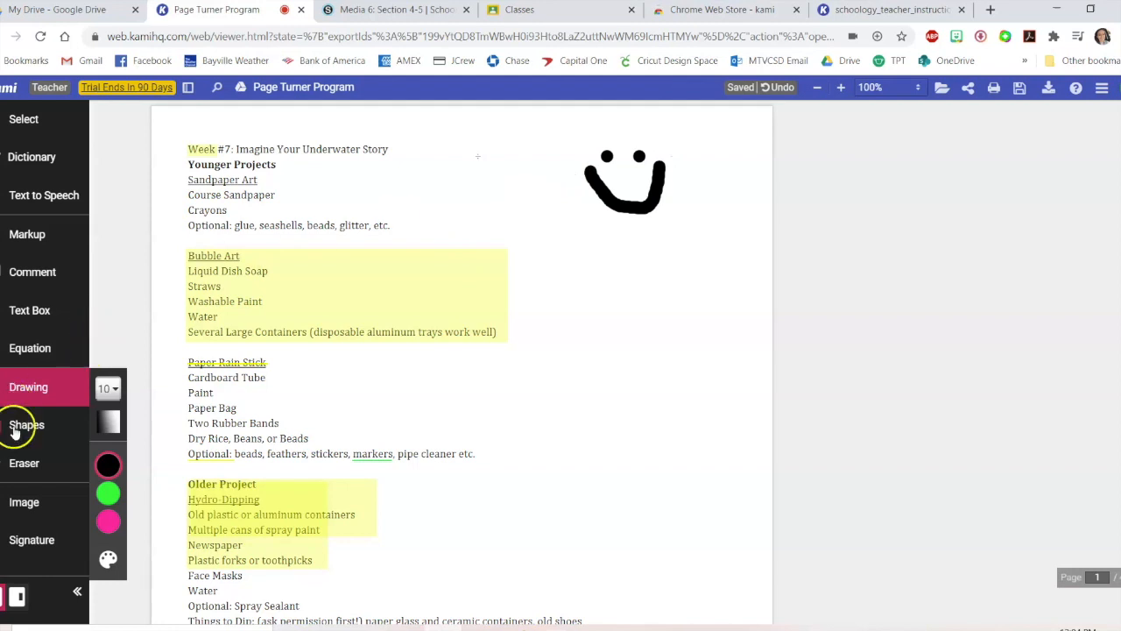
Step: Draw a black circle with line thickness 1 using the ellipse shape, below the smiley face
{"action": "left_click", "coordinate": [16, 427]}
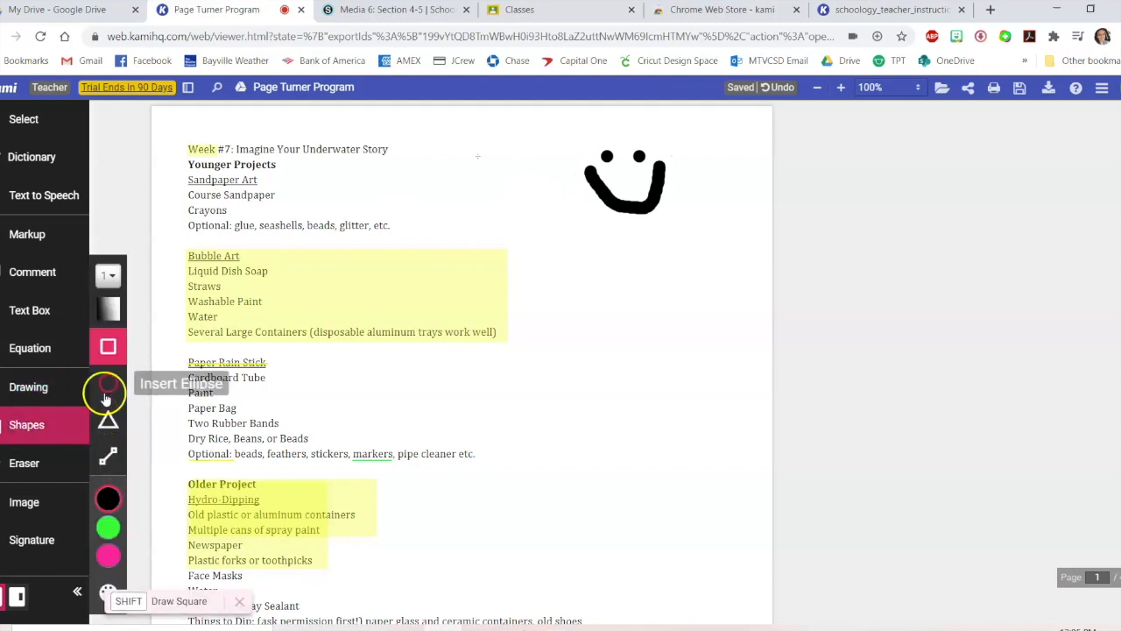
{"action": "left_click", "coordinate": [107, 383]}
{"action": "mouse_move", "coordinate": [561, 261]}
{"action": "left_mouse_down"}
{"action": "mouse_move", "coordinate": [591, 278]}
{"action": "mouse_move", "coordinate": [633, 362]}
{"action": "mouse_move", "coordinate": [659, 328]}
{"action": "mouse_move", "coordinate": [658, 362]}
{"action": "left_mouse_up"}
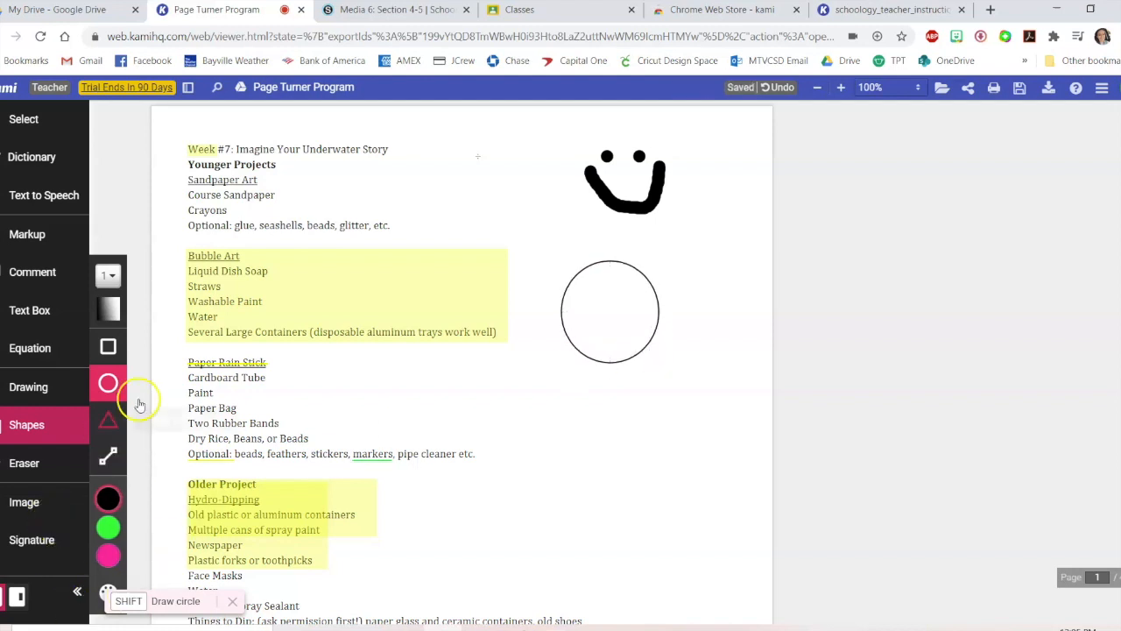
Step: Undo the circle and every stroke of the smiley face
{"action": "left_click", "coordinate": [171, 301]}
{"action": "left_click", "coordinate": [784, 92]}
{"action": "left_click", "coordinate": [783, 92]}
{"action": "left_click", "coordinate": [783, 91]}
{"action": "left_click", "coordinate": [783, 91]}
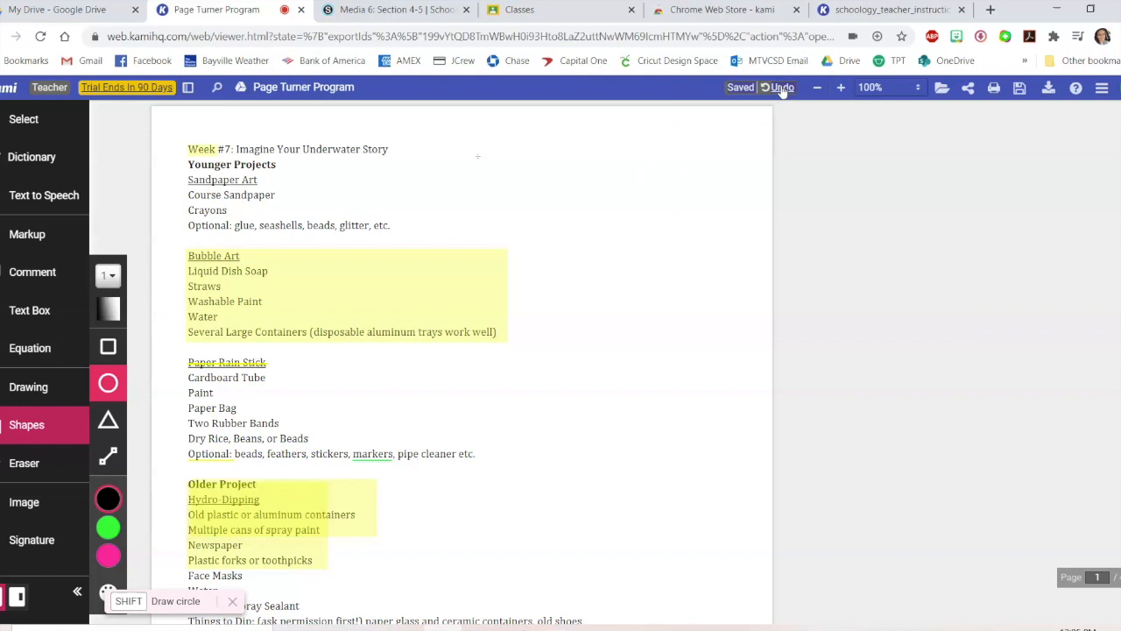
Step: Erase the yellow box highlight over the Bubble Art list with the Eraser, and undo the erasure
{"action": "left_click", "coordinate": [41, 466]}
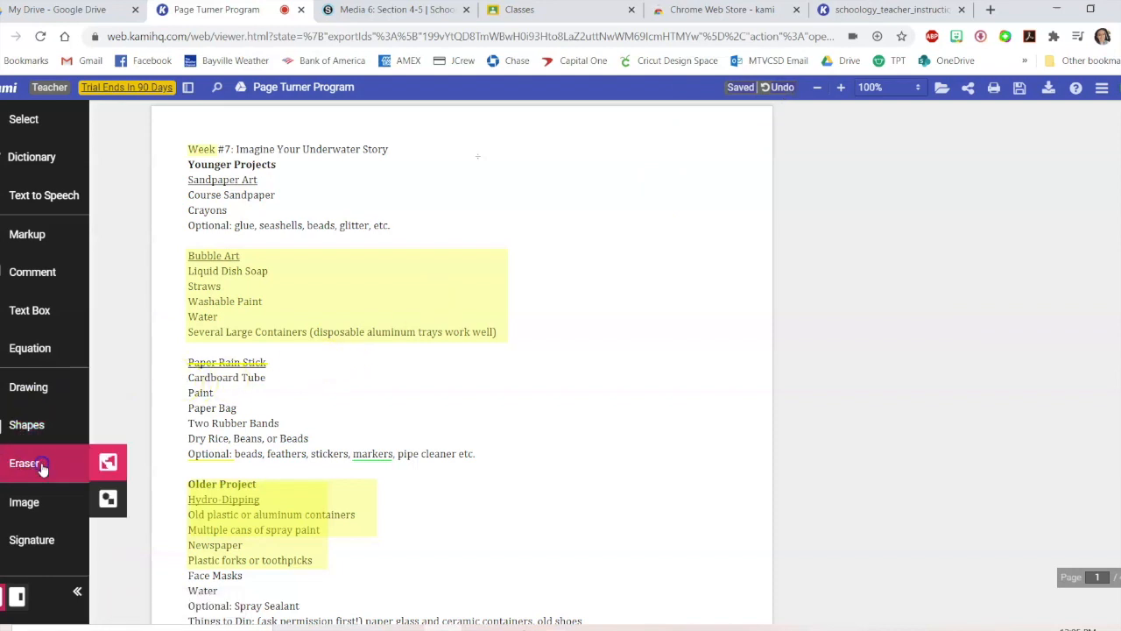
{"action": "left_click", "coordinate": [115, 465]}
{"action": "left_click", "coordinate": [466, 260]}
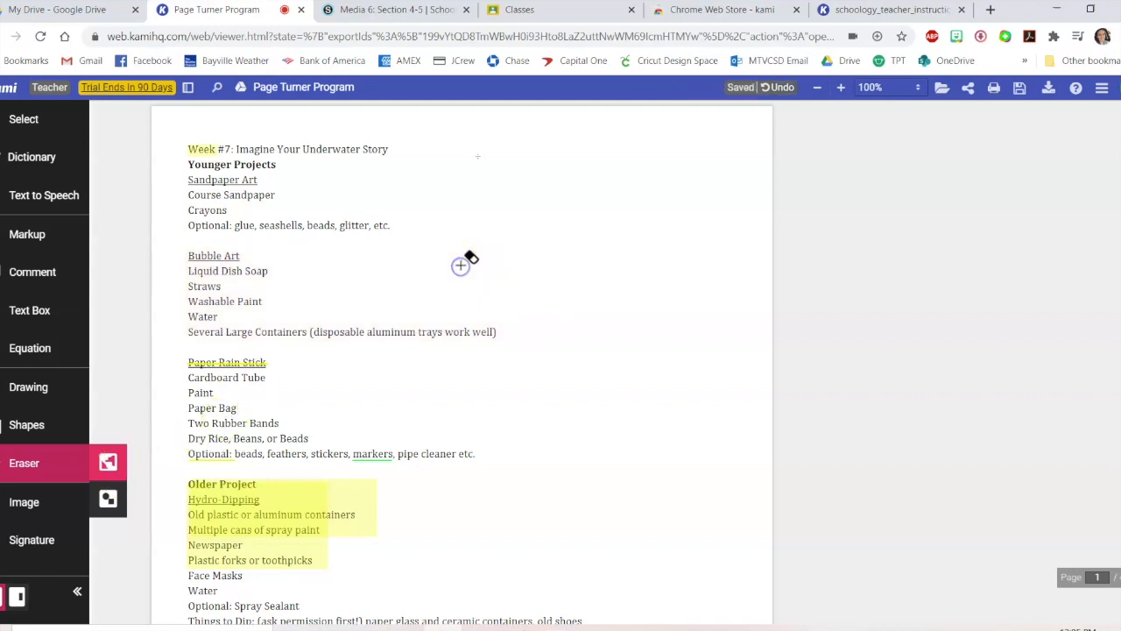
{"action": "left_click", "coordinate": [778, 87]}
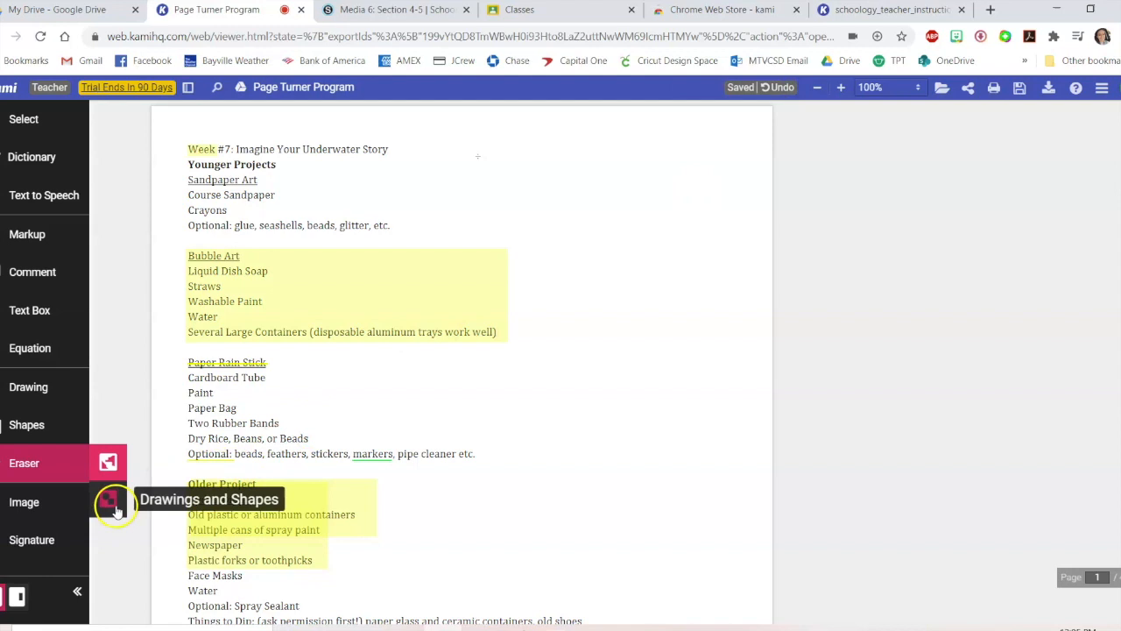
Step: Draw a black circle in the blank area beside the Bubble Art list and erase it with the Drawings and Shapes eraser
{"action": "left_click", "coordinate": [54, 428]}
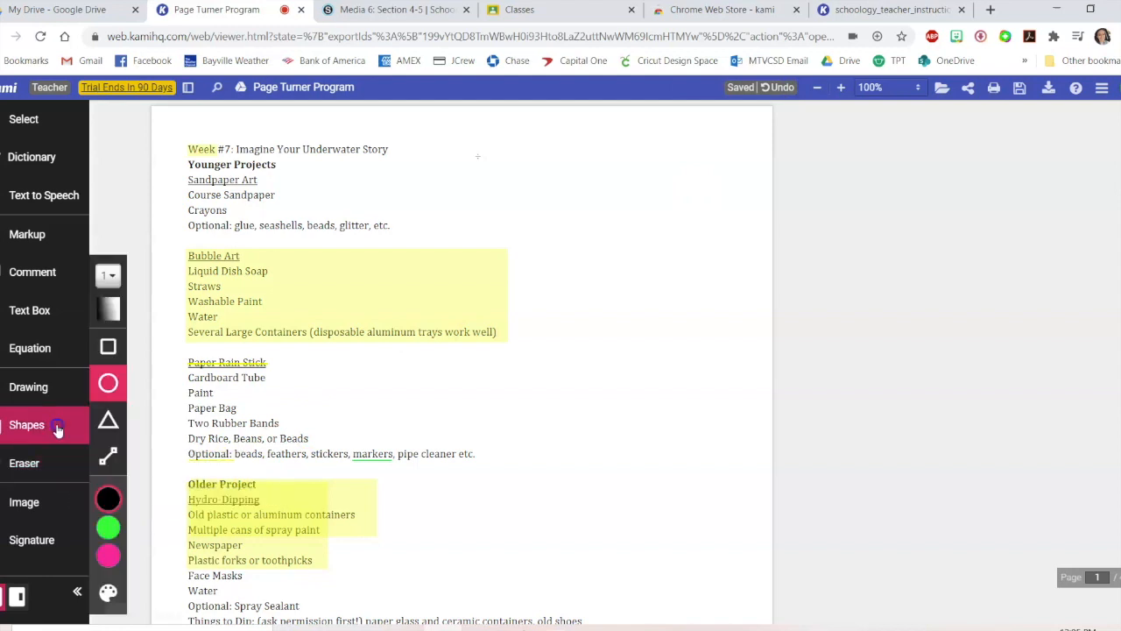
{"action": "left_click_drag", "start_coordinate": [567, 194], "coordinate": [661, 285]}
{"action": "left_click", "coordinate": [56, 472]}
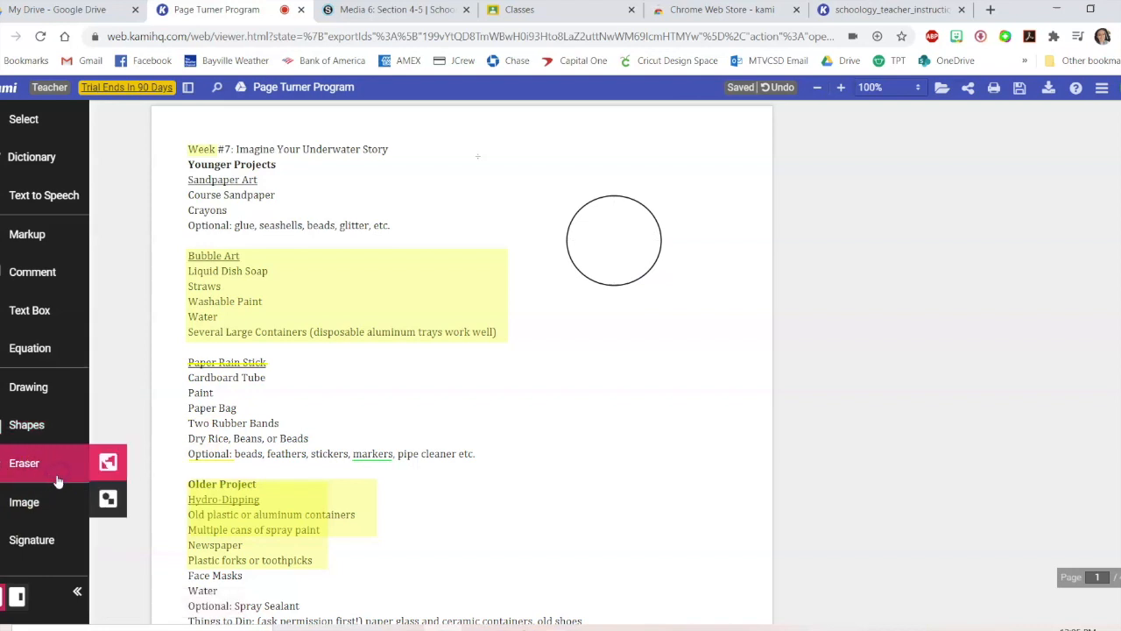
{"action": "left_click", "coordinate": [108, 498]}
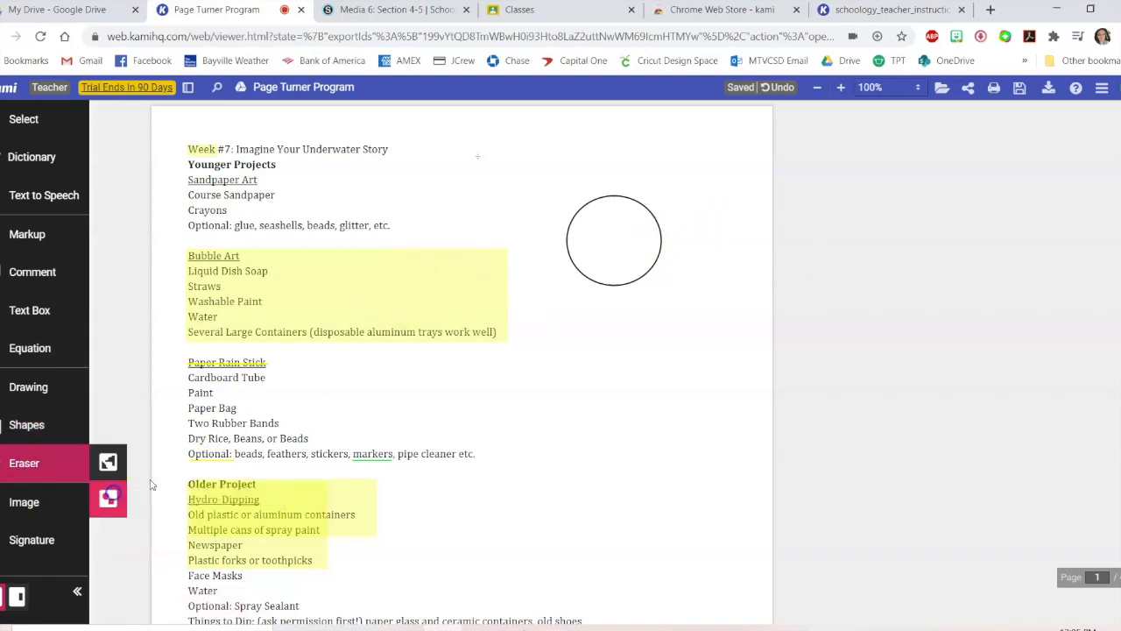
{"action": "mouse_move", "coordinate": [488, 213]}
{"action": "left_mouse_down"}
{"action": "mouse_move", "coordinate": [661, 314]}
{"action": "mouse_move", "coordinate": [635, 360]}
{"action": "left_mouse_up"}
Step: Run the Drawings and Shapes eraser over the Bubble Art highlight and the Paper Rain Stick markup, and restore the erased highlight
{"action": "left_click_drag", "start_coordinate": [411, 406], "coordinate": [325, 256]}
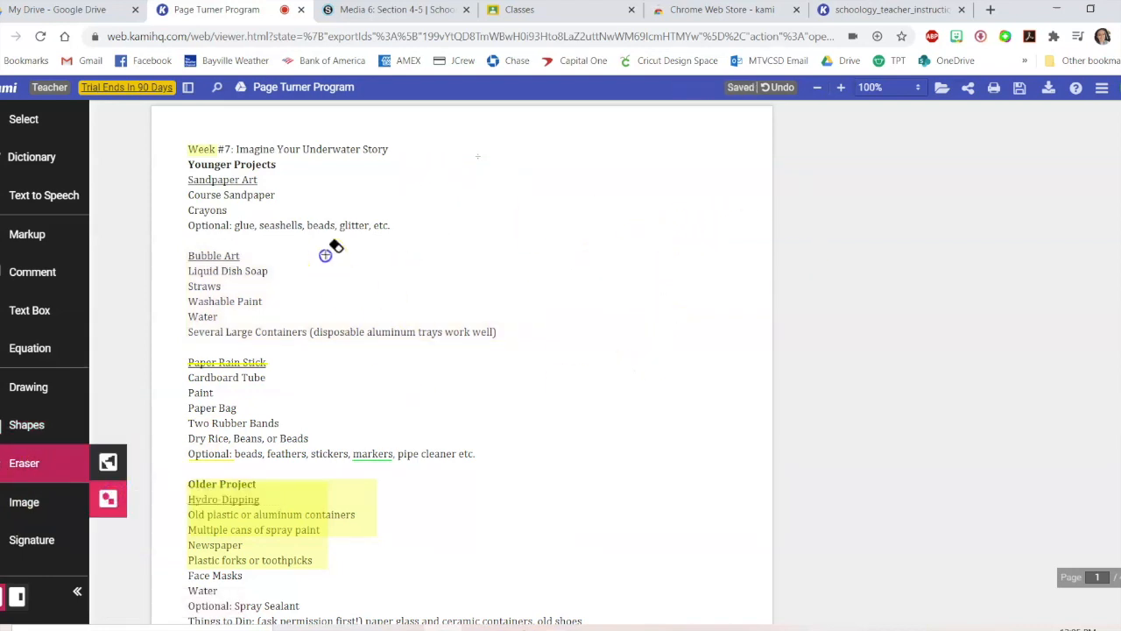
{"action": "mouse_move", "coordinate": [247, 368]}
{"action": "left_mouse_down"}
{"action": "mouse_move", "coordinate": [238, 363]}
{"action": "mouse_move", "coordinate": [257, 365]}
{"action": "left_mouse_up"}
{"action": "left_click", "coordinate": [780, 88]}
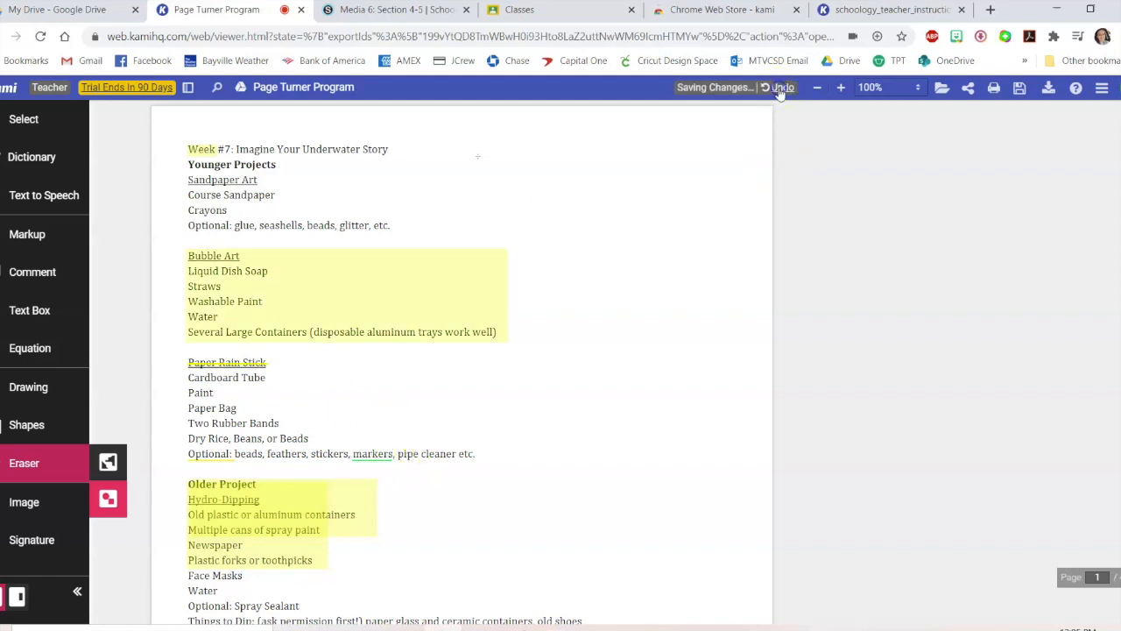
{"action": "left_click", "coordinate": [63, 463]}
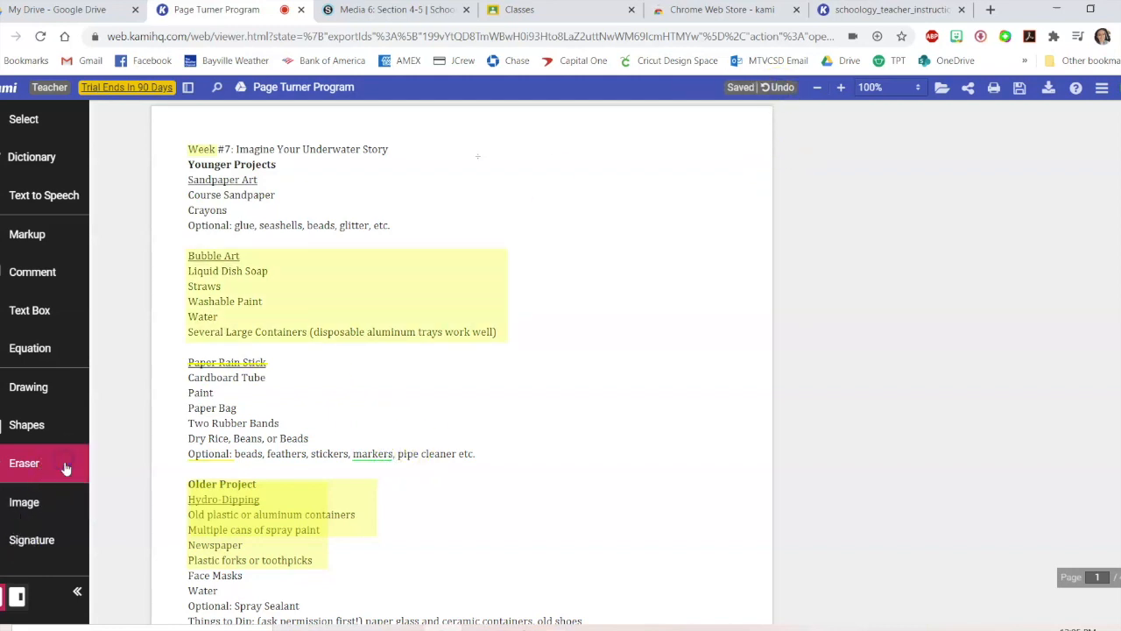
Step: Look over the image sources and the options for adding a signature, and return to selection mode without adding either
{"action": "left_click", "coordinate": [33, 502]}
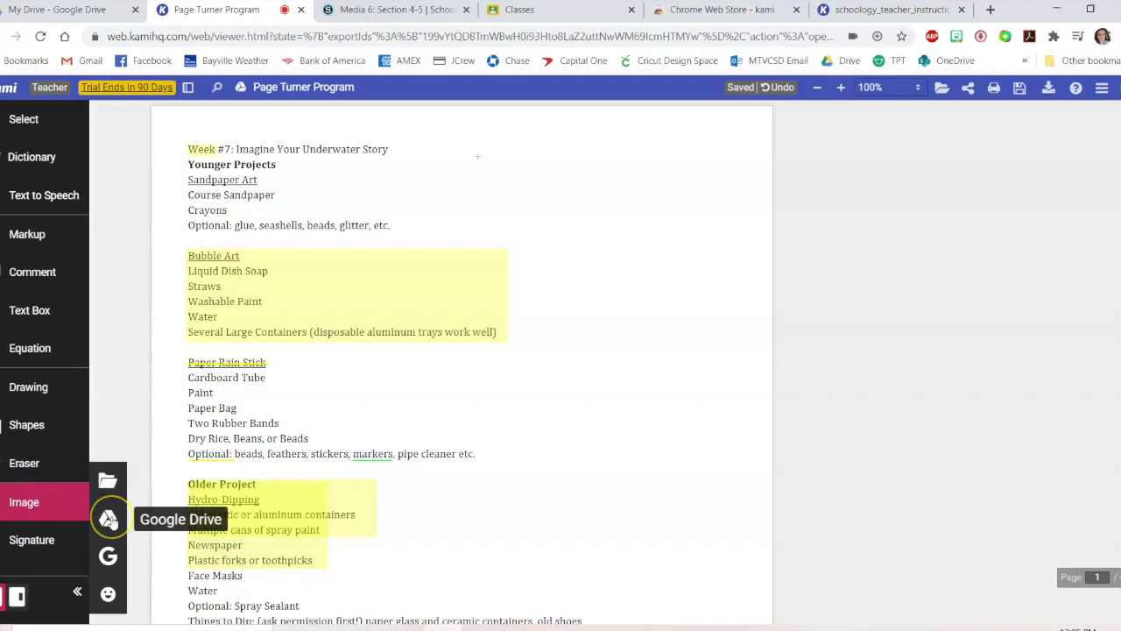
{"action": "left_click", "coordinate": [35, 541]}
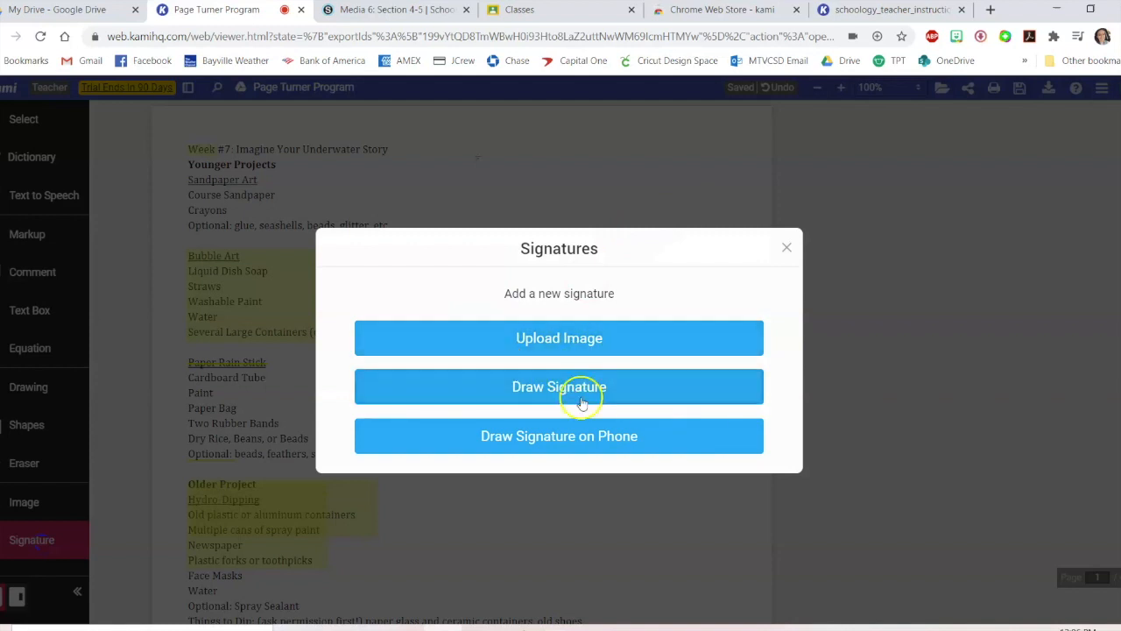
{"action": "left_click", "coordinate": [791, 245]}
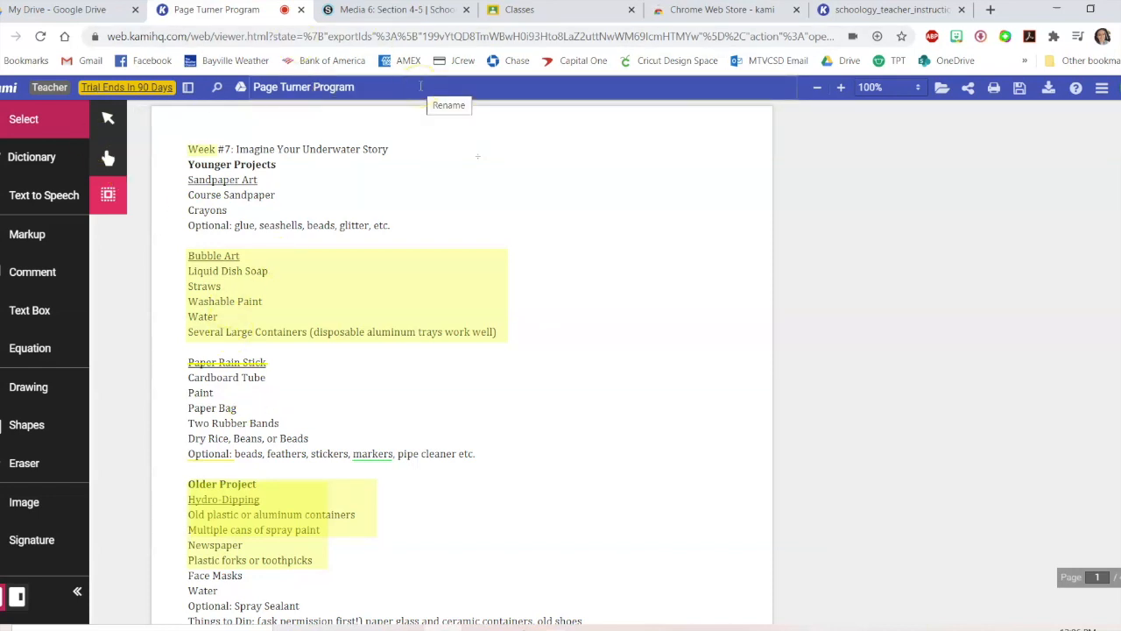
{"action": "left_click", "coordinate": [127, 129]}
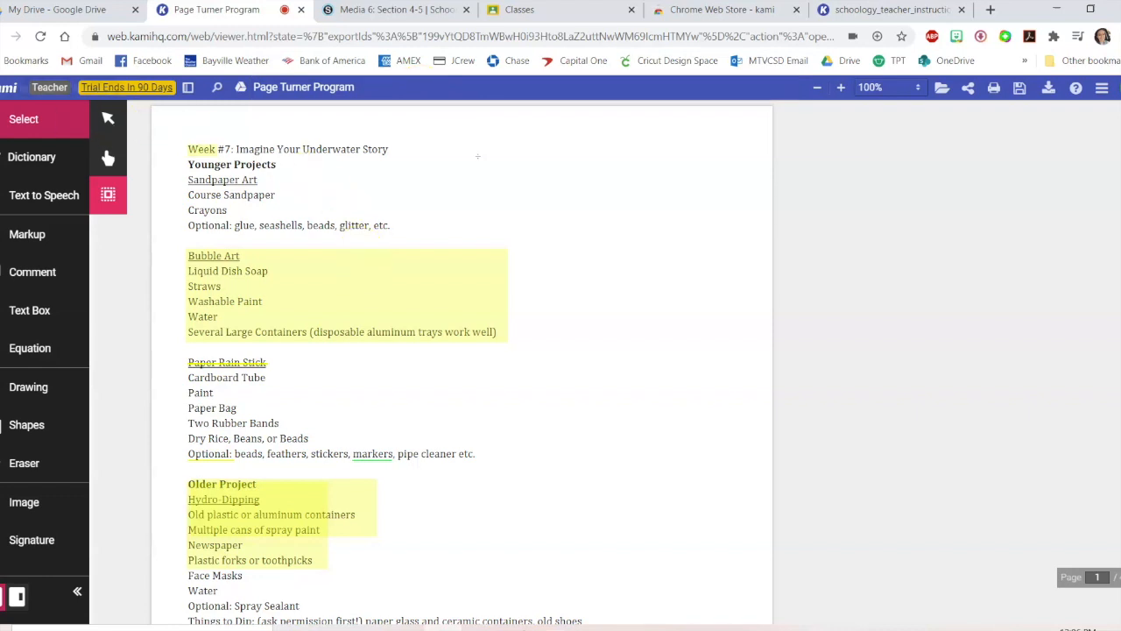
Step: Show the page thumbnails and use them to visit pages 2 and 3 before returning to page 1
{"action": "left_click", "coordinate": [189, 89]}
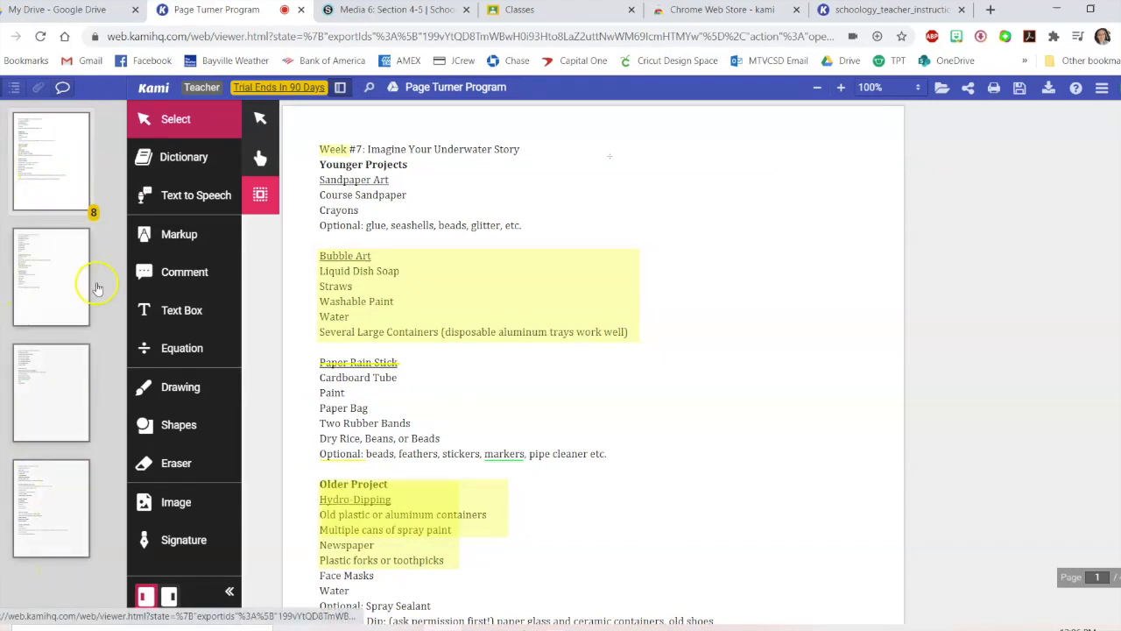
{"action": "left_click", "coordinate": [44, 280]}
{"action": "left_click", "coordinate": [50, 383]}
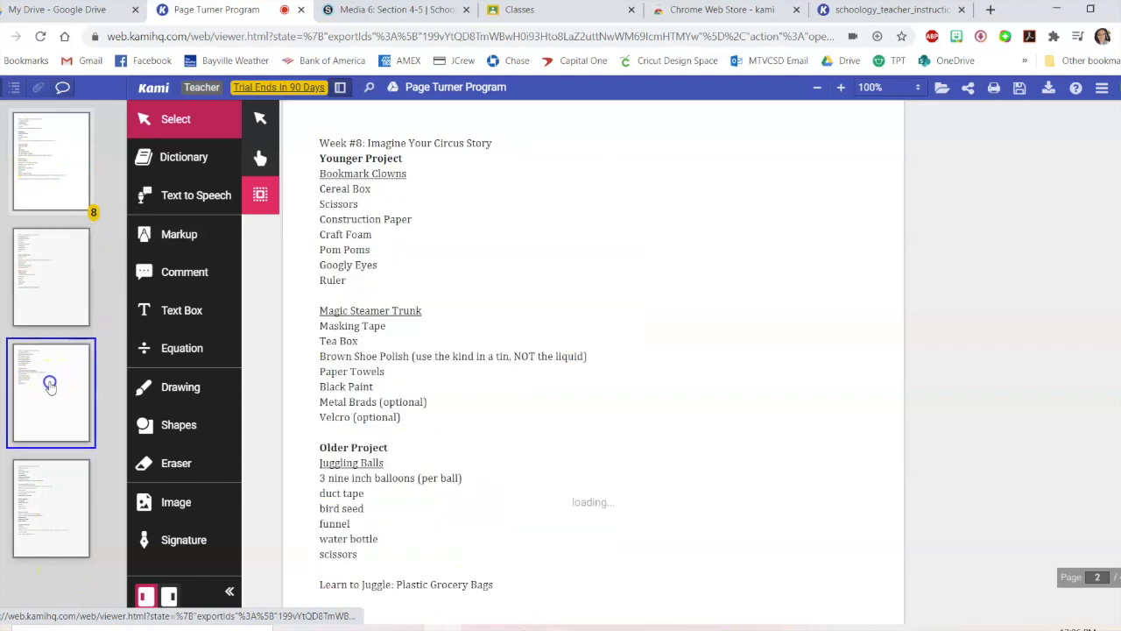
{"action": "left_click", "coordinate": [53, 159]}
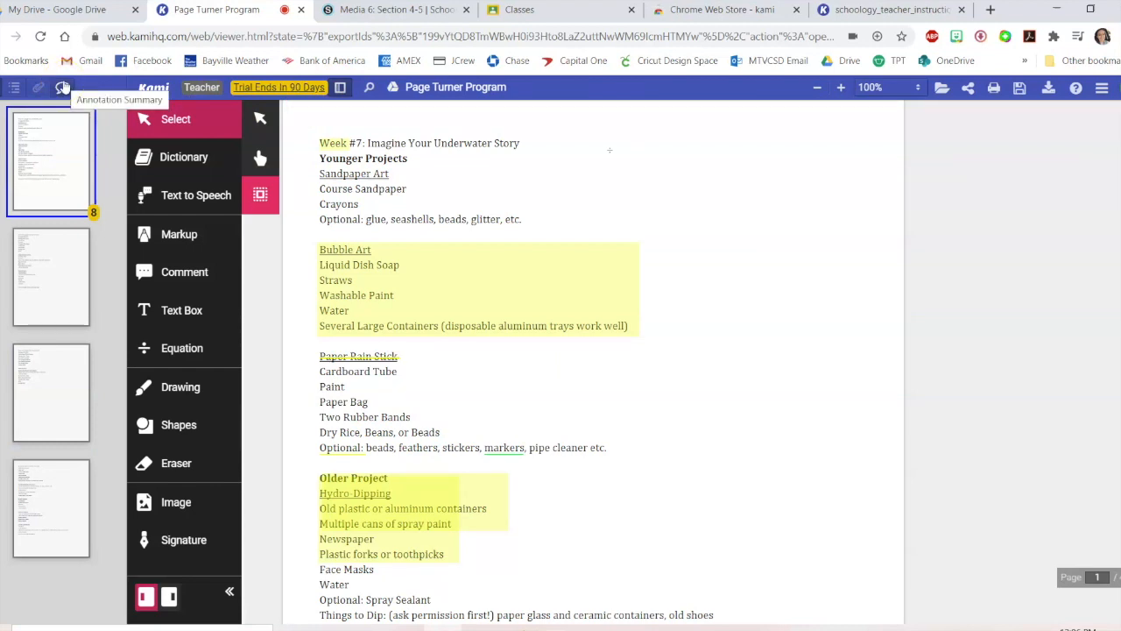
Step: Review the document's Annotation Summary and close the summary panel
{"action": "left_click", "coordinate": [62, 88]}
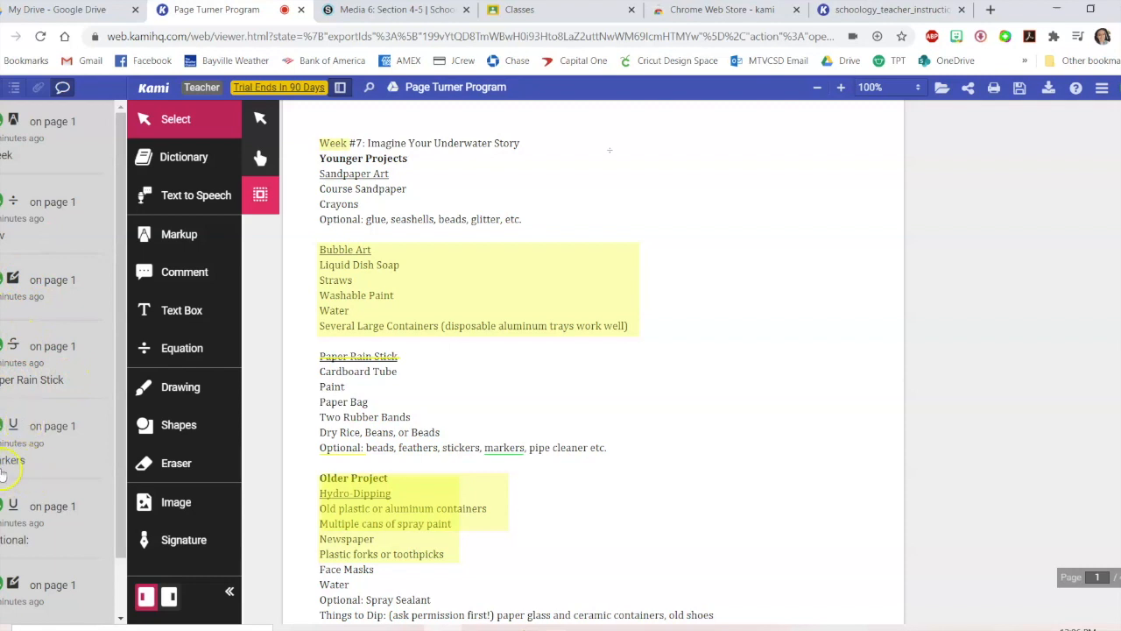
{"action": "scroll", "coordinate": [55, 386], "scroll_direction": "down", "scroll_amount": 1}
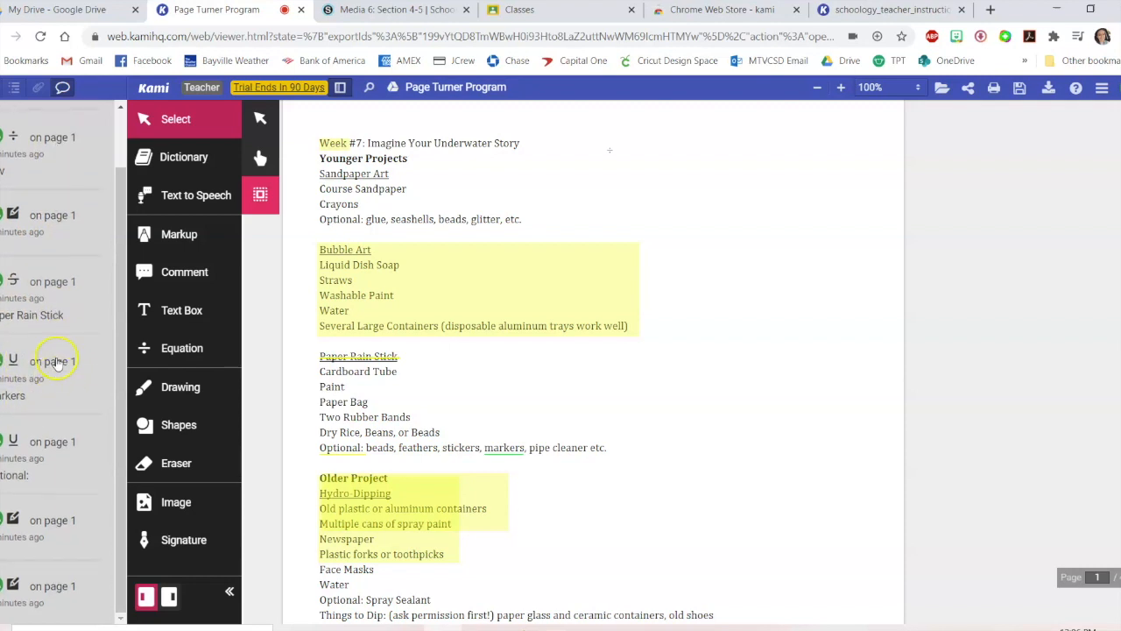
{"action": "scroll", "coordinate": [55, 362], "scroll_direction": "up", "scroll_amount": 1}
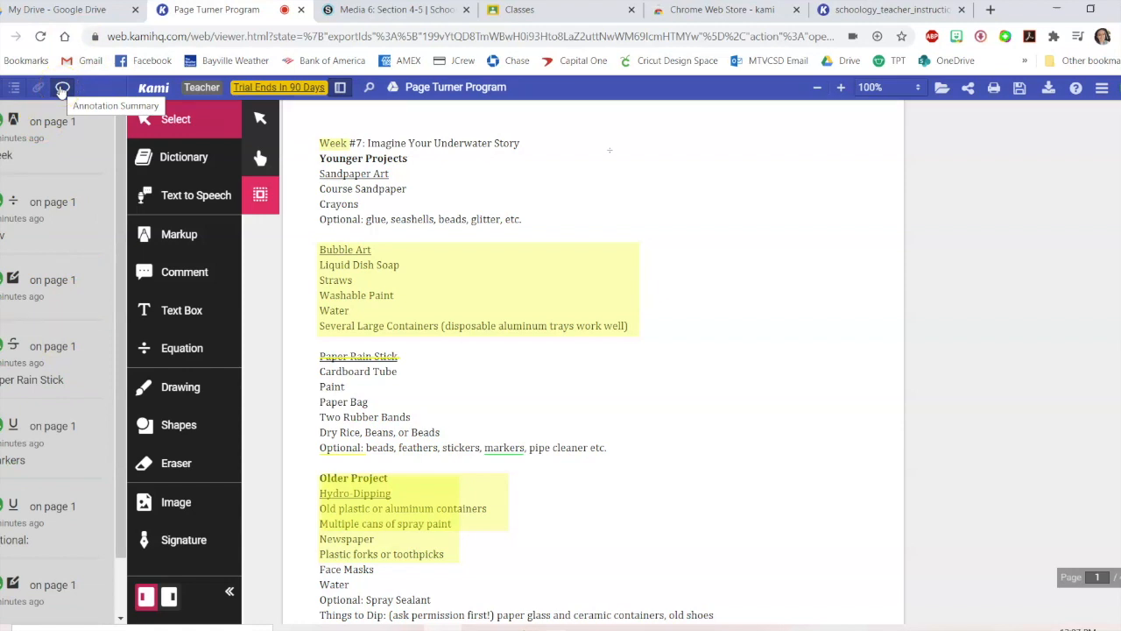
{"action": "left_click", "coordinate": [62, 89]}
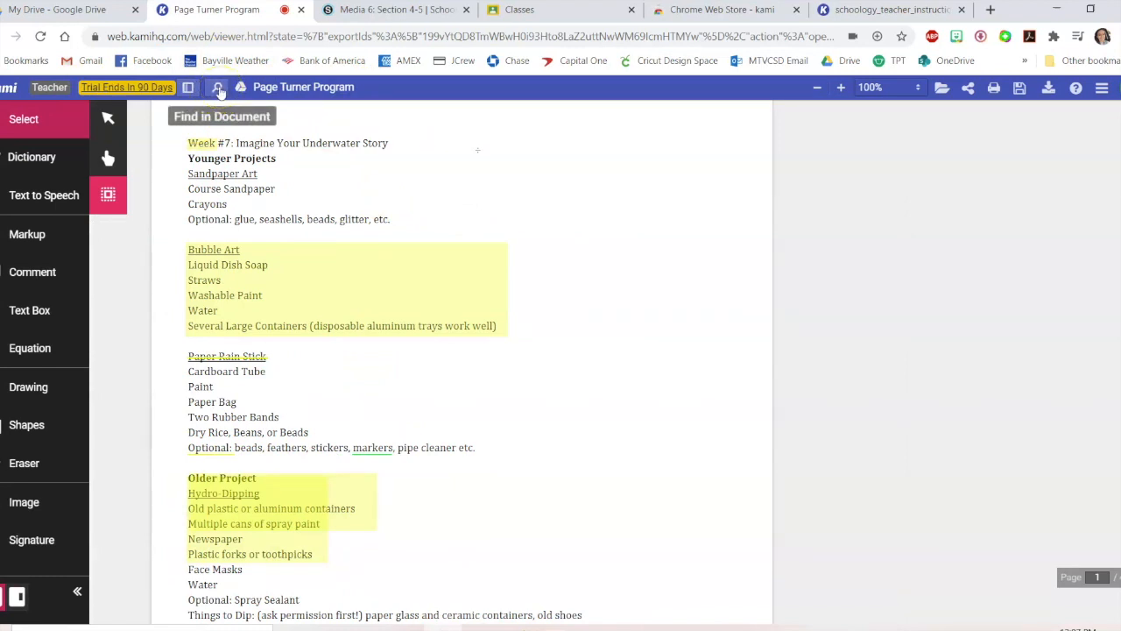
Step: Find "younger" in the document, advance through its next two matches, close the search, and zoom out to 90% and back to 100%
{"action": "left_click", "coordinate": [218, 92]}
{"action": "left_click", "coordinate": [290, 109]}
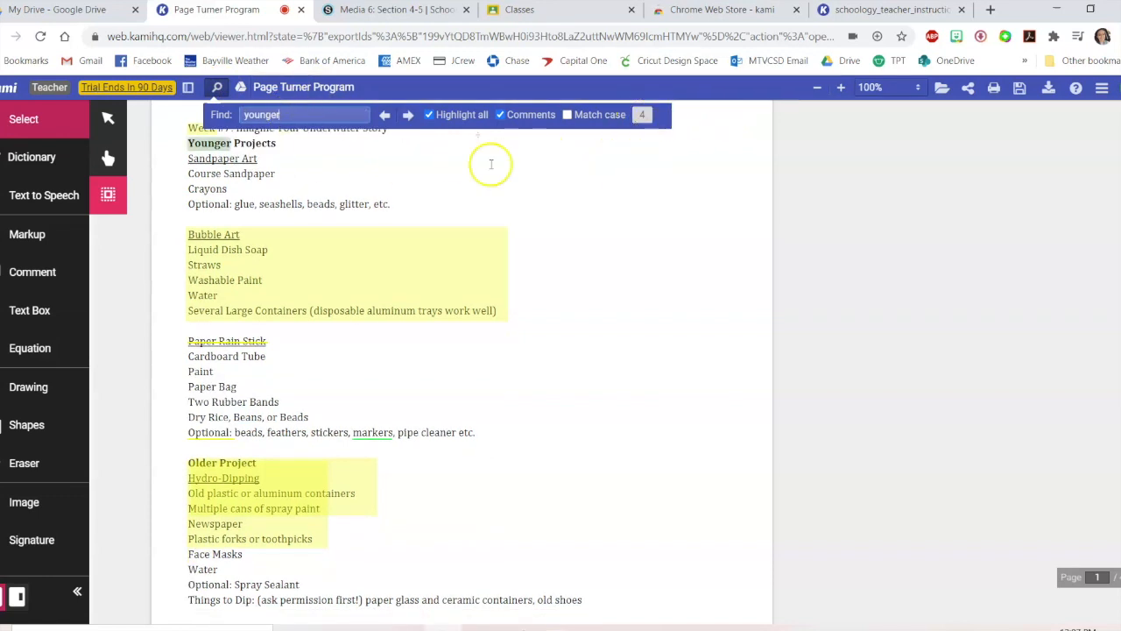
{"action": "left_click", "coordinate": [408, 115]}
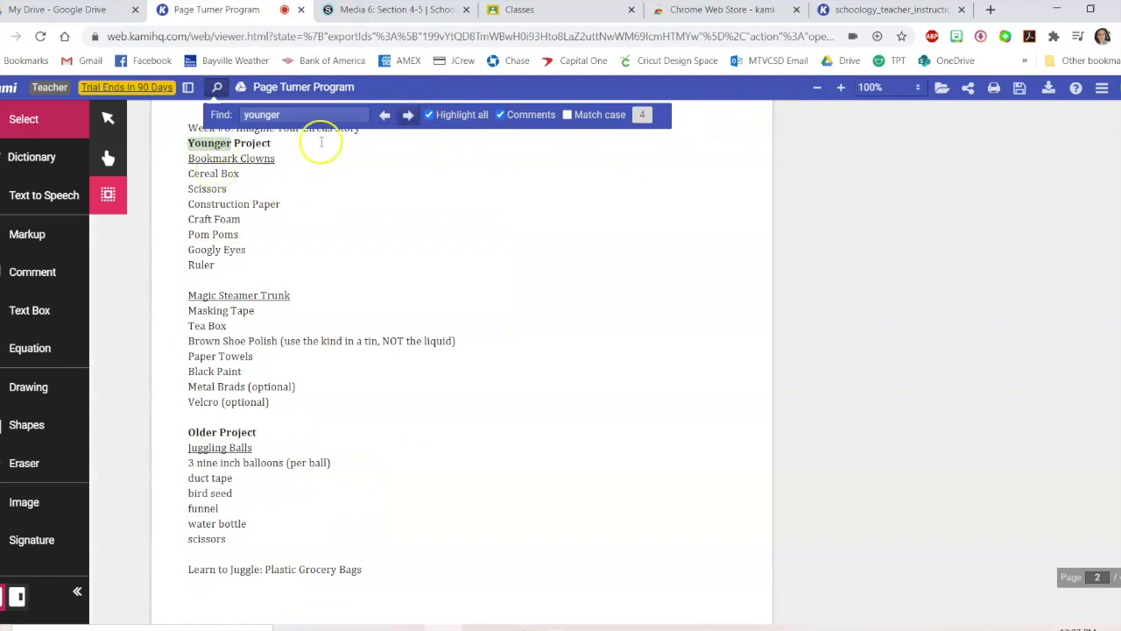
{"action": "left_click", "coordinate": [407, 115]}
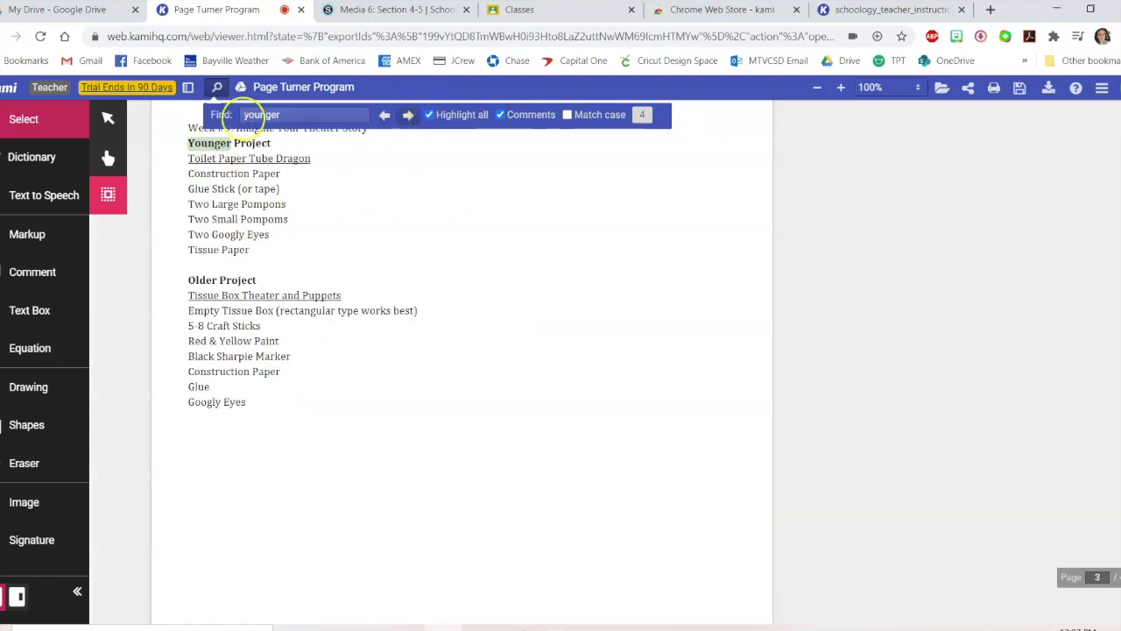
{"action": "left_click", "coordinate": [216, 87]}
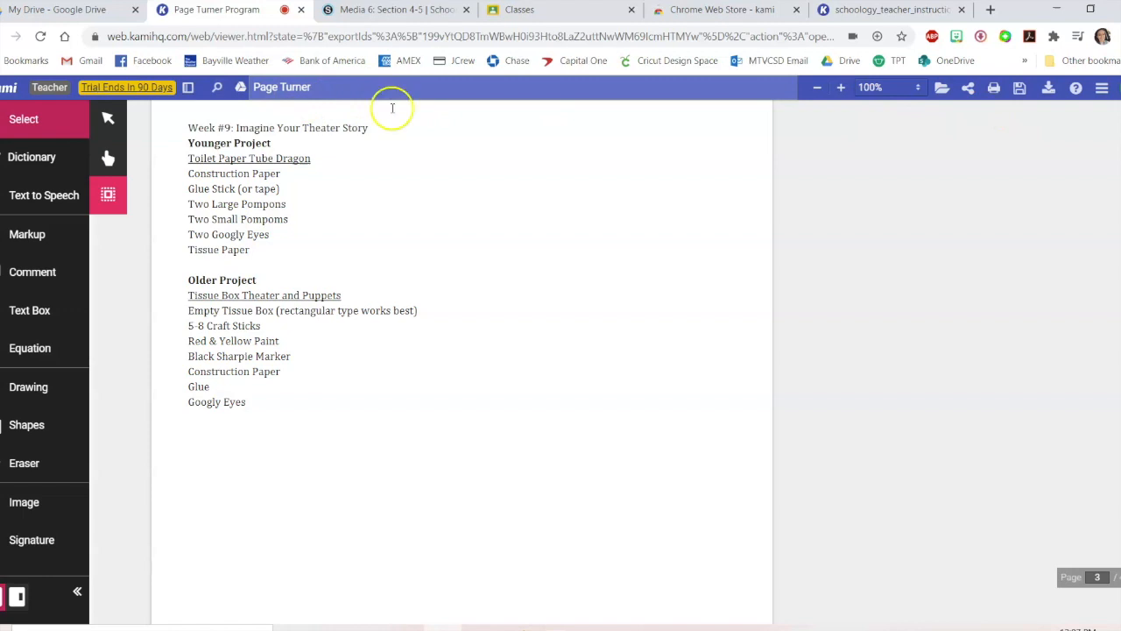
{"action": "left_click", "coordinate": [814, 89]}
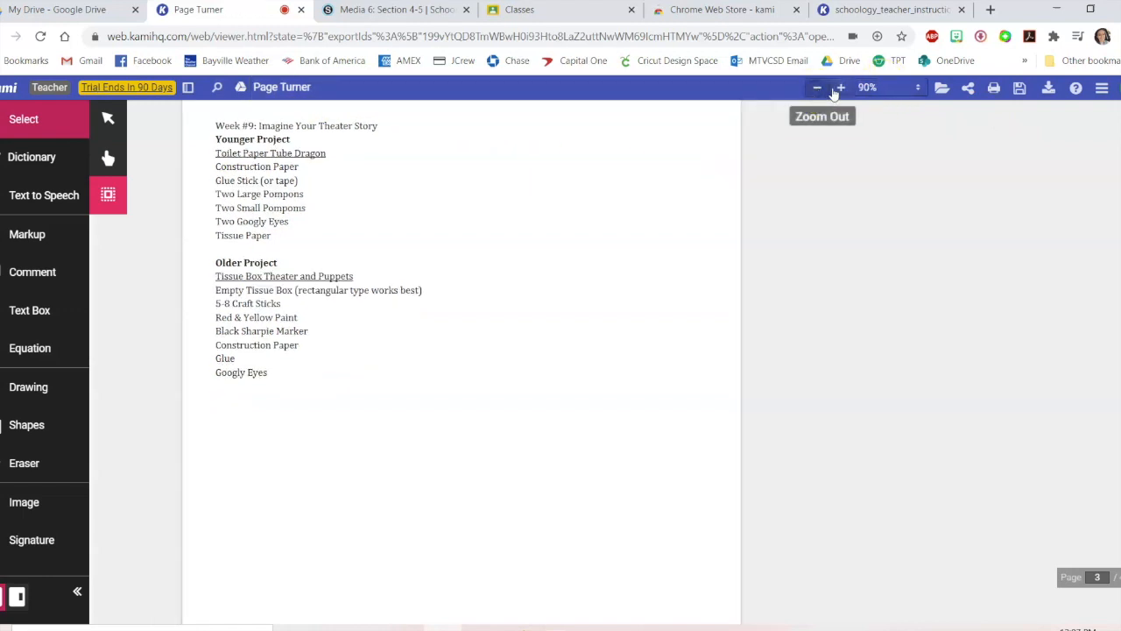
{"action": "left_click", "coordinate": [837, 90]}
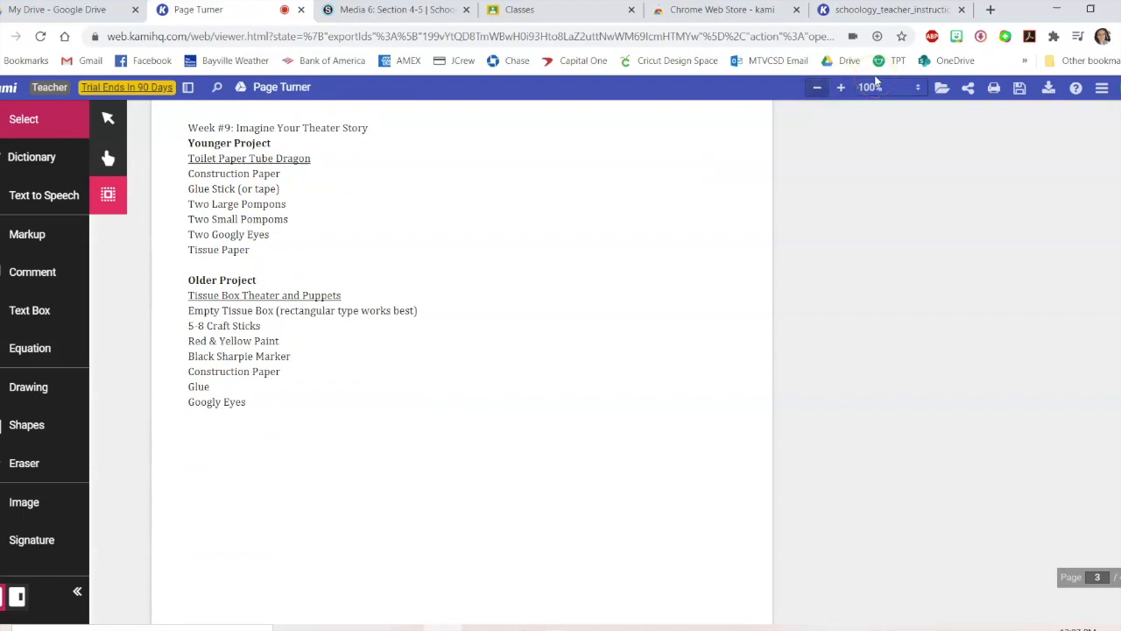
Step: Browse the Google Drive files available to open, choosing the Google account for access, and close the file picker without opening one
{"action": "left_click", "coordinate": [941, 91]}
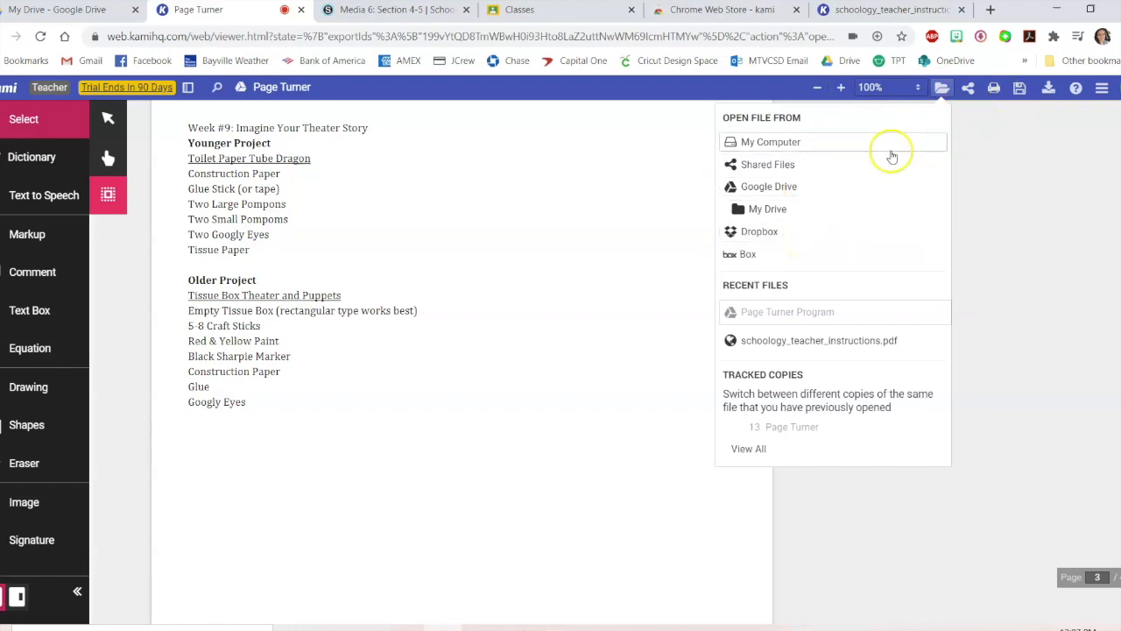
{"action": "left_click", "coordinate": [819, 187]}
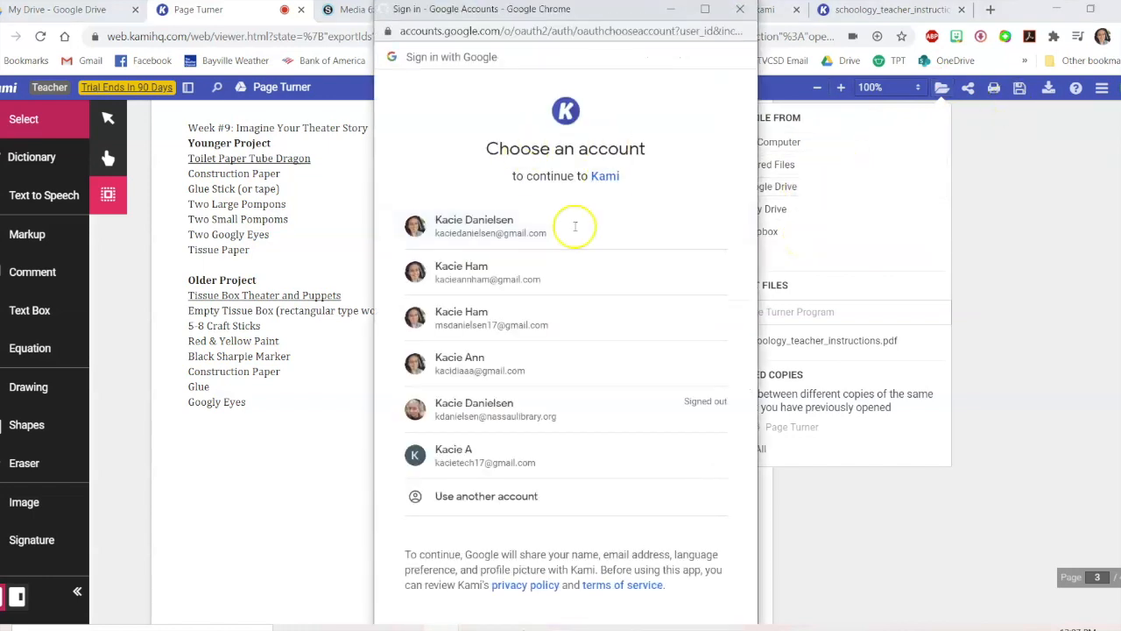
{"action": "left_click", "coordinate": [491, 461]}
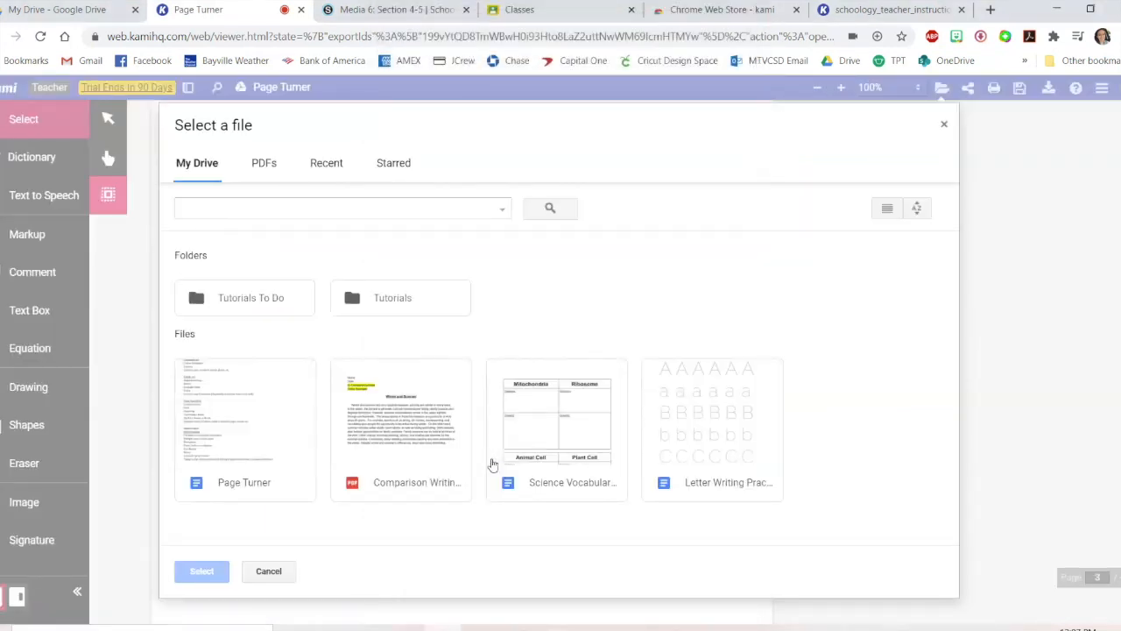
{"action": "left_click", "coordinate": [943, 126]}
{"action": "left_click", "coordinate": [1014, 175]}
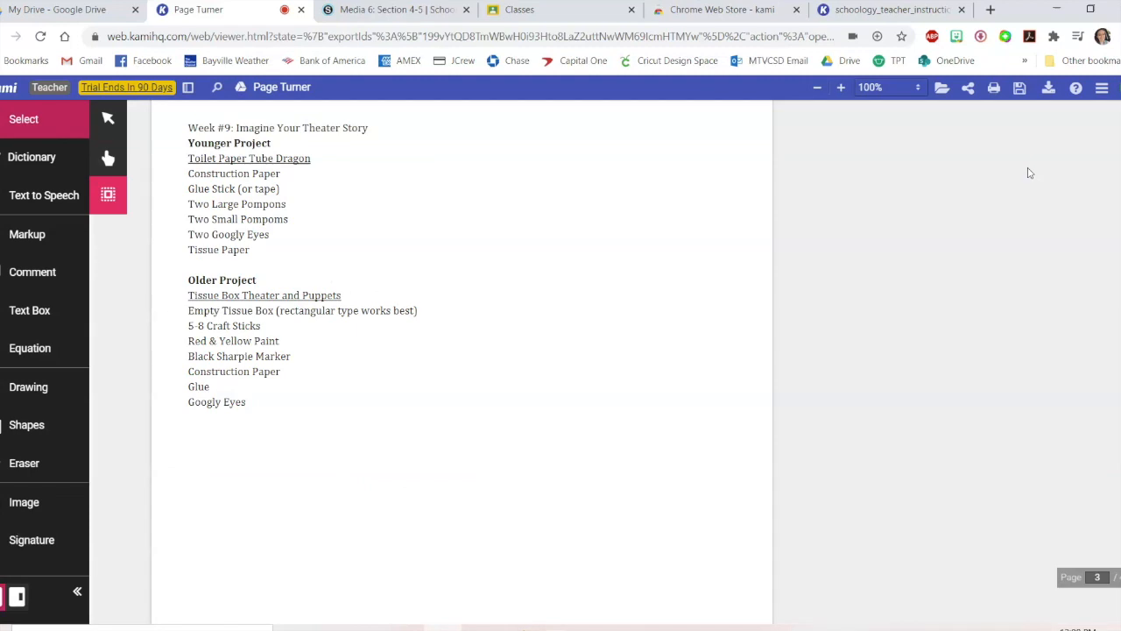
Step: Upload the document for sharing, copy its link, and review the link, annotation and collaborator settings
{"action": "left_click", "coordinate": [968, 91]}
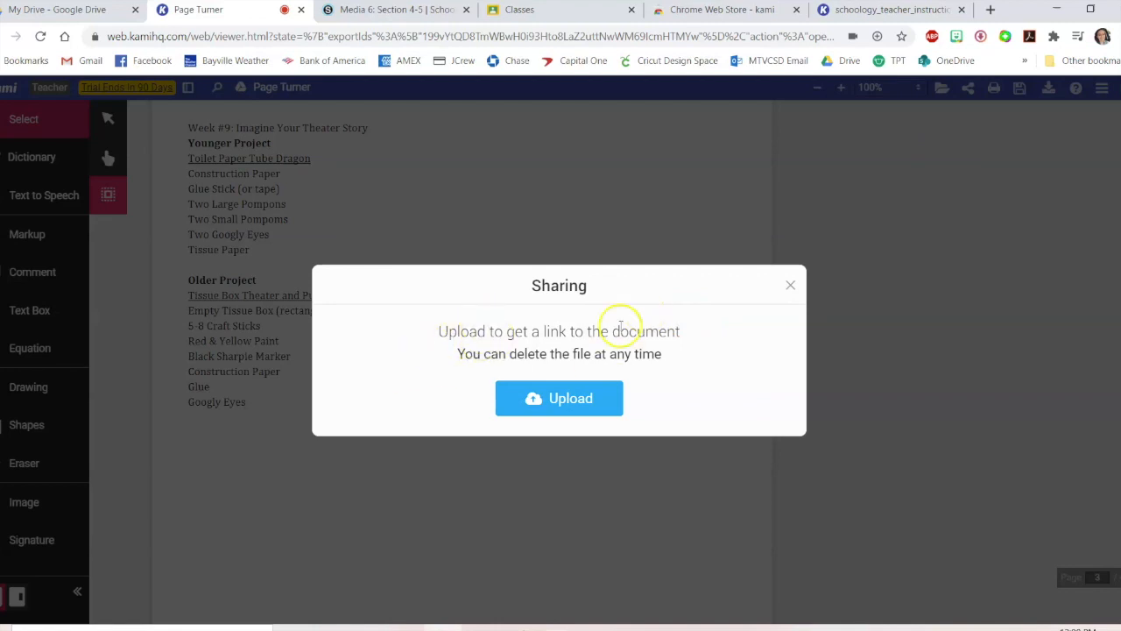
{"action": "left_click", "coordinate": [551, 396]}
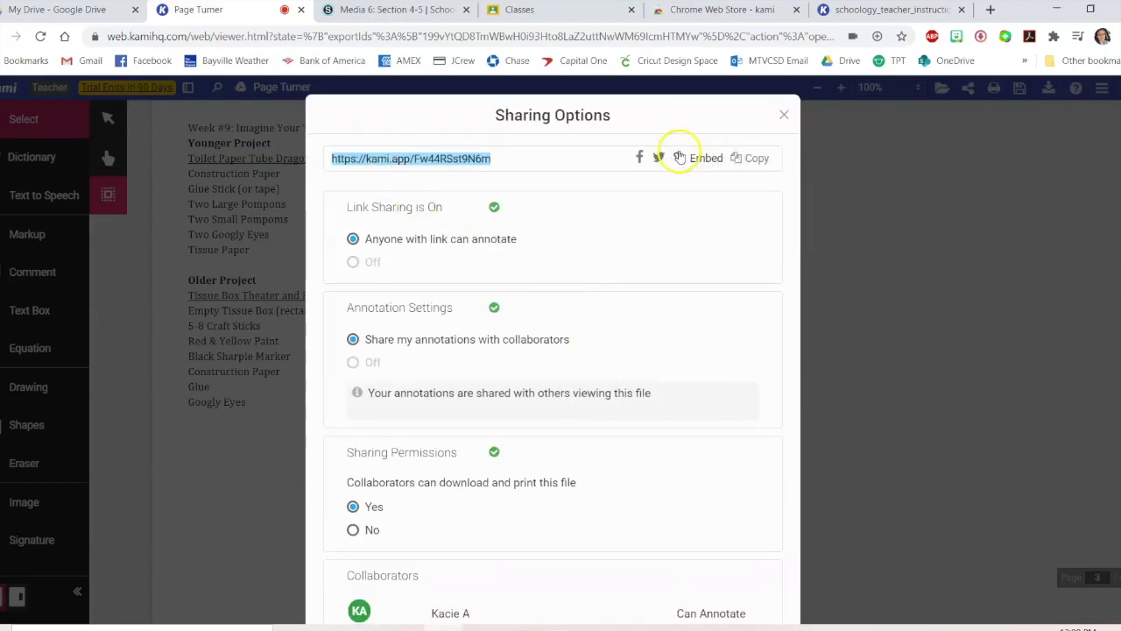
{"action": "left_click", "coordinate": [752, 160]}
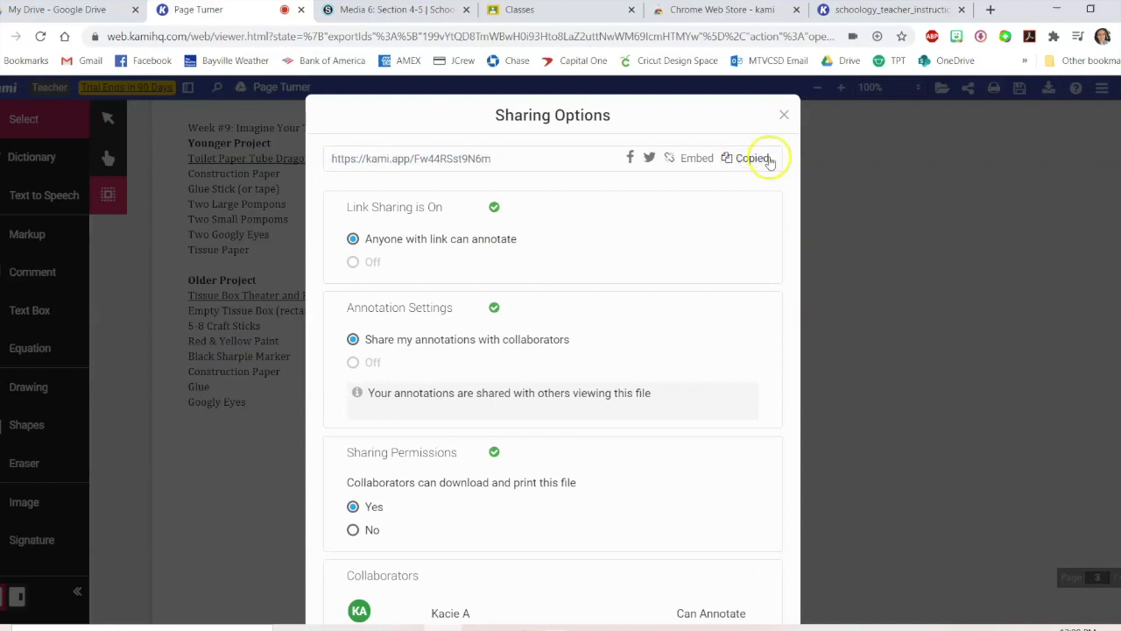
{"action": "scroll", "coordinate": [576, 395], "scroll_direction": "down", "scroll_amount": 1}
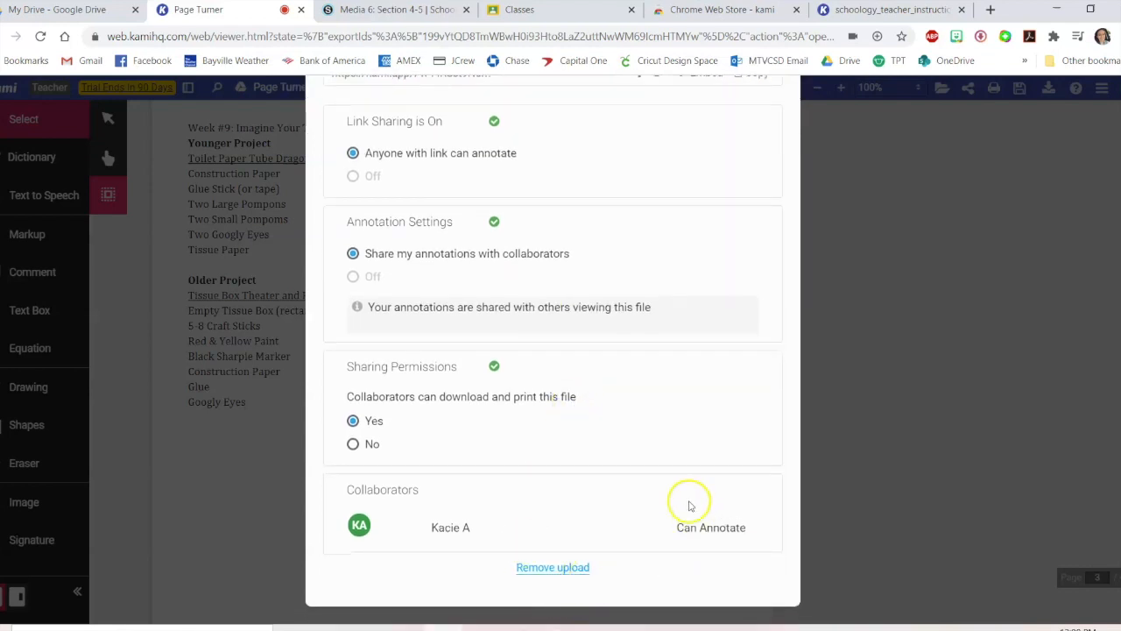
{"action": "scroll", "coordinate": [649, 482], "scroll_direction": "up", "scroll_amount": 1}
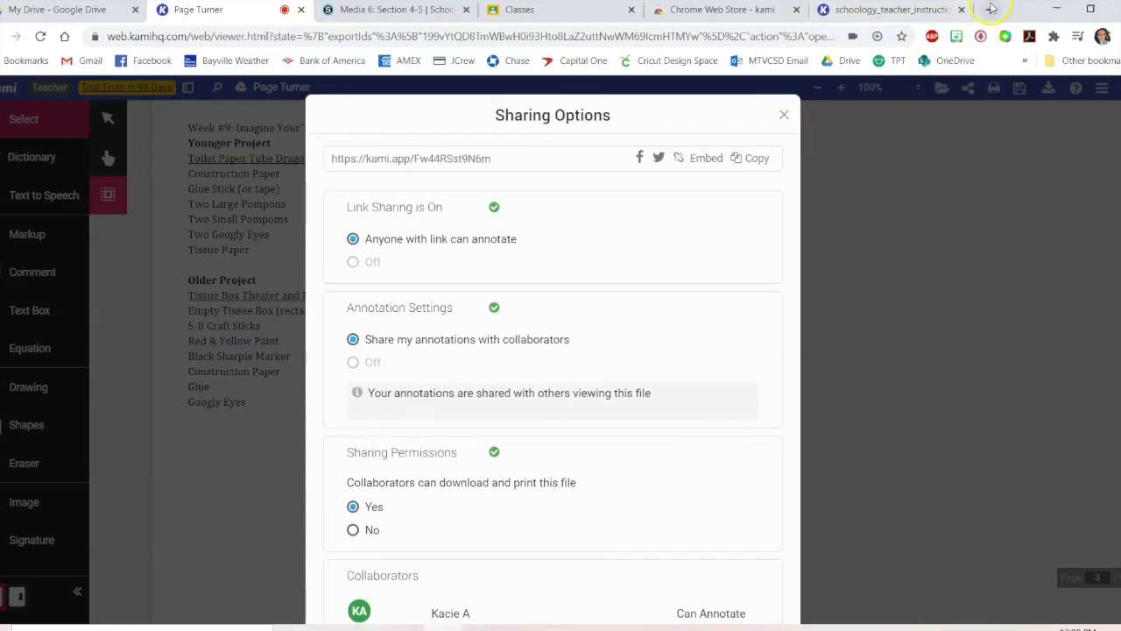
Step: Load the copied sharing link in the browser tab holding schoology_teacher_instructions and check the shared document's annotations on page 1
{"action": "left_click", "coordinate": [894, 10]}
{"action": "left_click", "coordinate": [831, 36]}
{"action": "key", "text": "ctrl+v"}
{"action": "key", "text": "Return"}
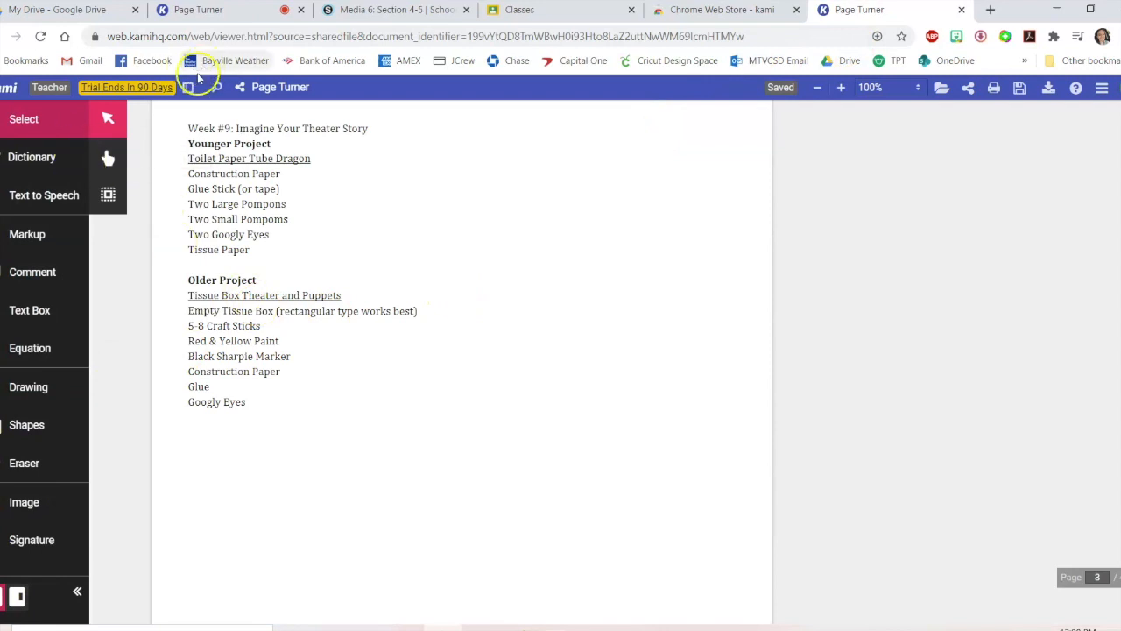
{"action": "scroll", "coordinate": [258, 213], "scroll_direction": "up", "scroll_amount": 17}
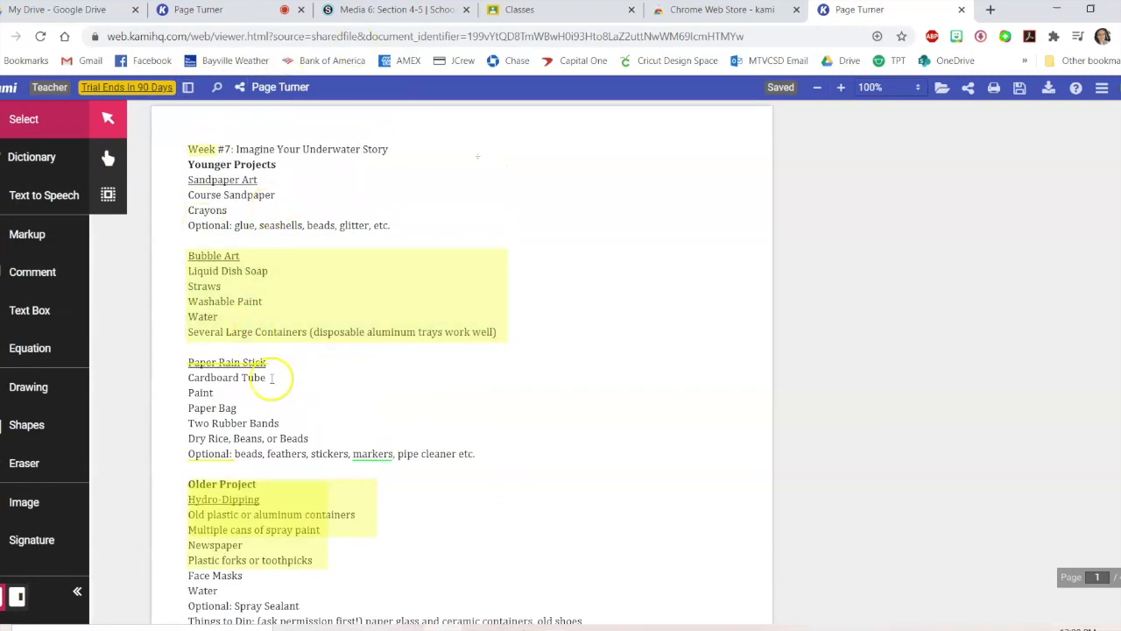
Step: Return to the original Page Turner document, close its sharing options, and go back to page 1
{"action": "left_click", "coordinate": [208, 10]}
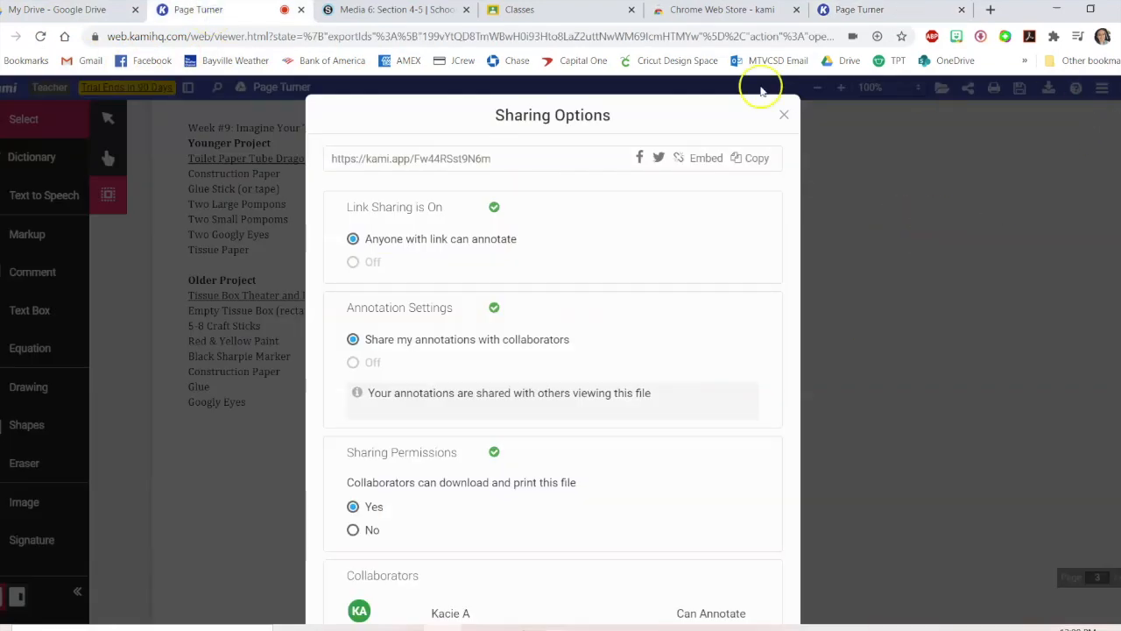
{"action": "left_click", "coordinate": [784, 115]}
{"action": "scroll", "coordinate": [536, 315], "scroll_direction": "up", "scroll_amount": 15}
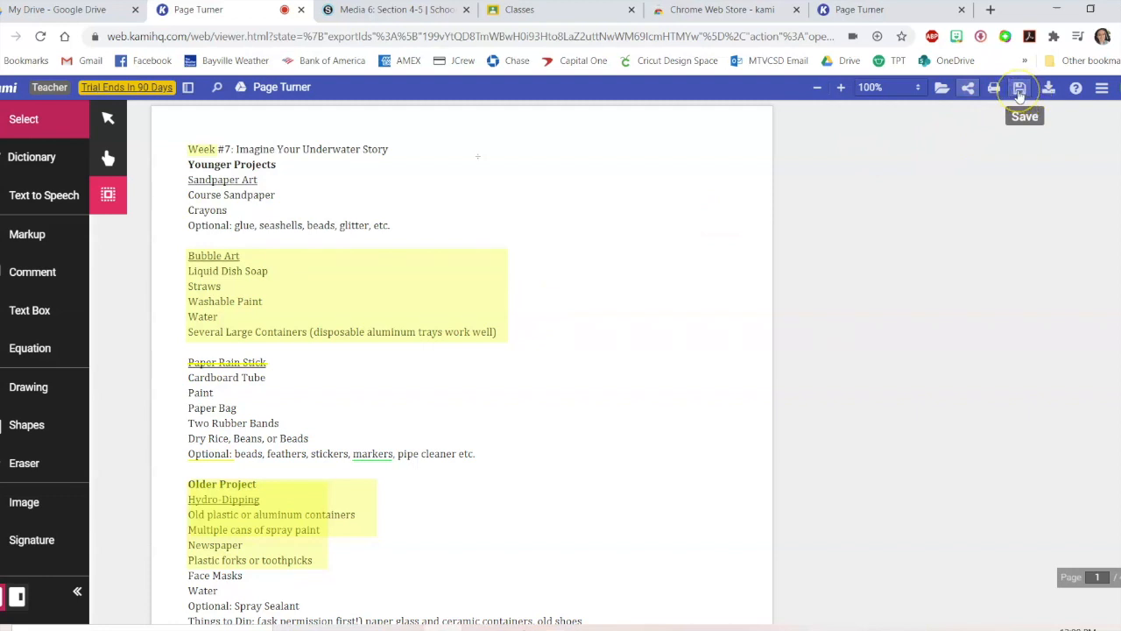
Step: Save an own copy of the document to Google Drive, authorizing Kami's access with the matching Google account
{"action": "left_click", "coordinate": [1021, 91]}
{"action": "left_click", "coordinate": [1020, 93]}
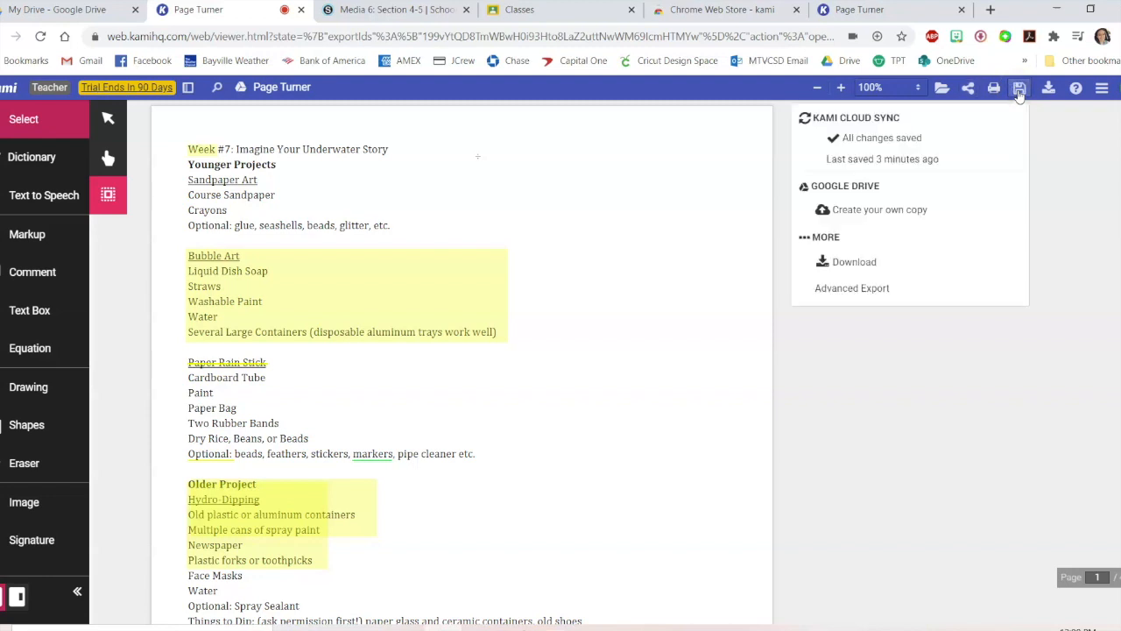
{"action": "left_click", "coordinate": [861, 213]}
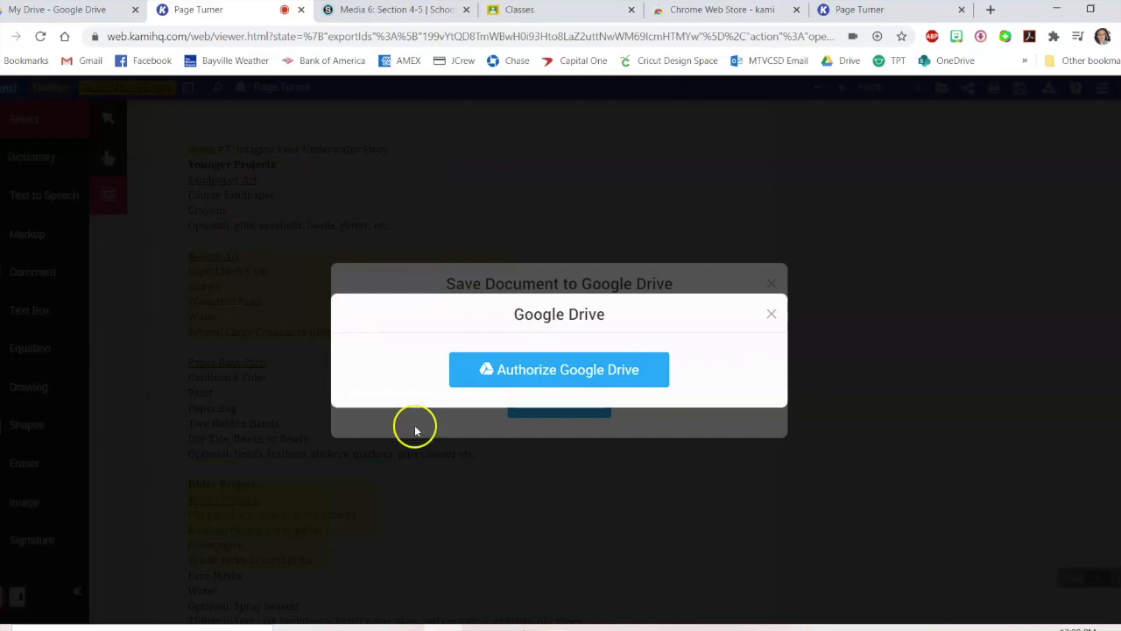
{"action": "left_click", "coordinate": [623, 369]}
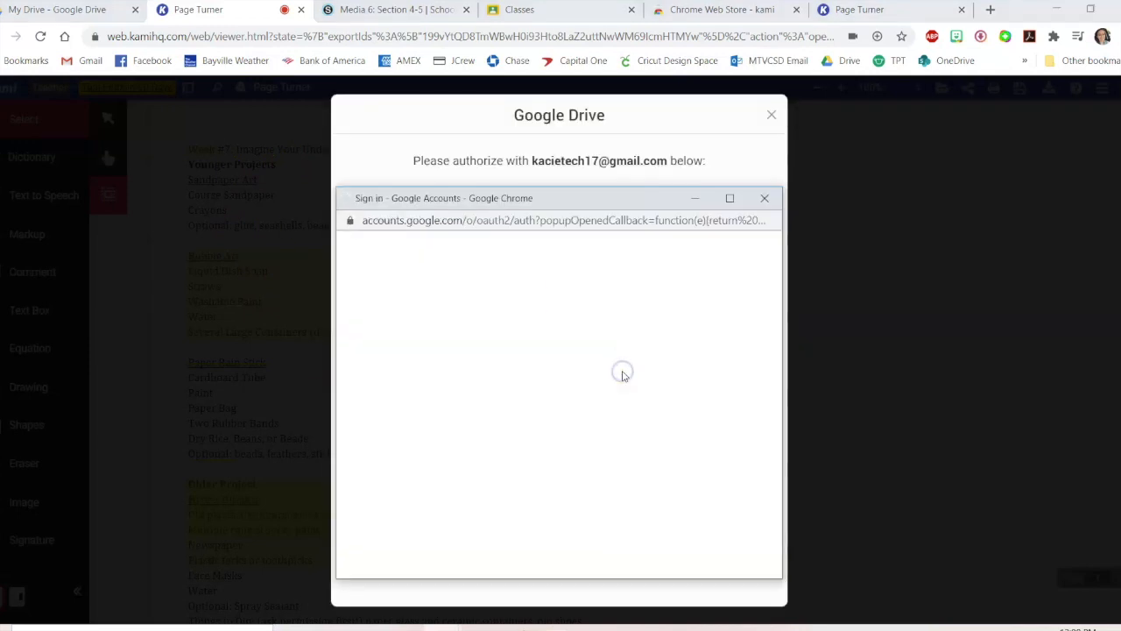
{"action": "scroll", "coordinate": [541, 423], "scroll_direction": "down", "scroll_amount": 2}
{"action": "scroll", "coordinate": [541, 423], "scroll_direction": "down", "scroll_amount": 3}
{"action": "left_click", "coordinate": [471, 373]}
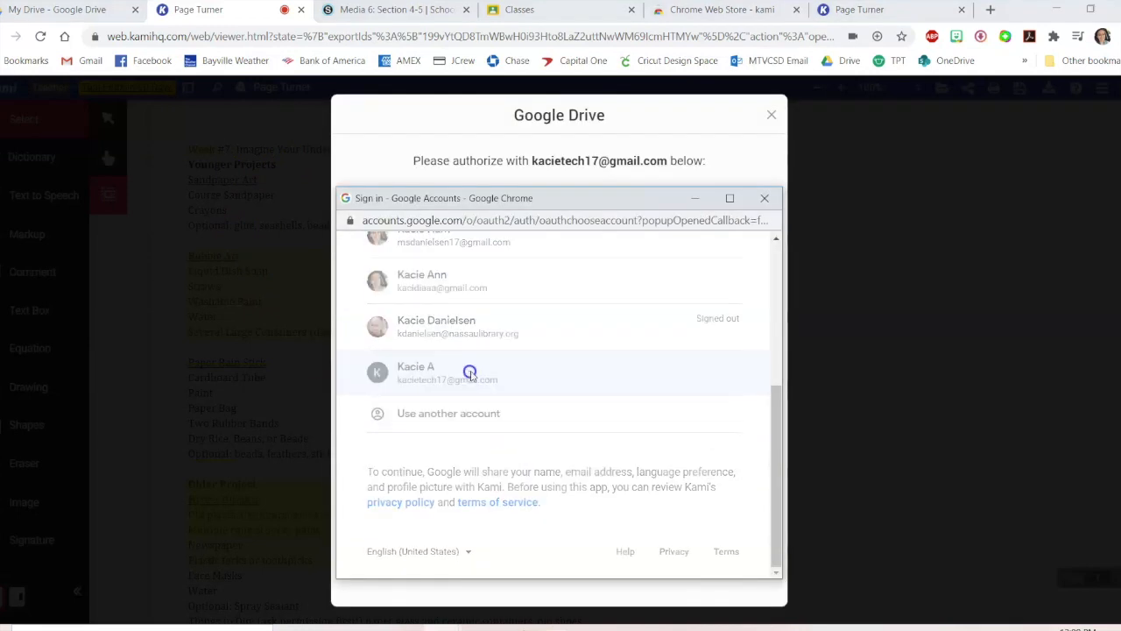
{"action": "scroll", "coordinate": [651, 411], "scroll_direction": "down", "scroll_amount": 5}
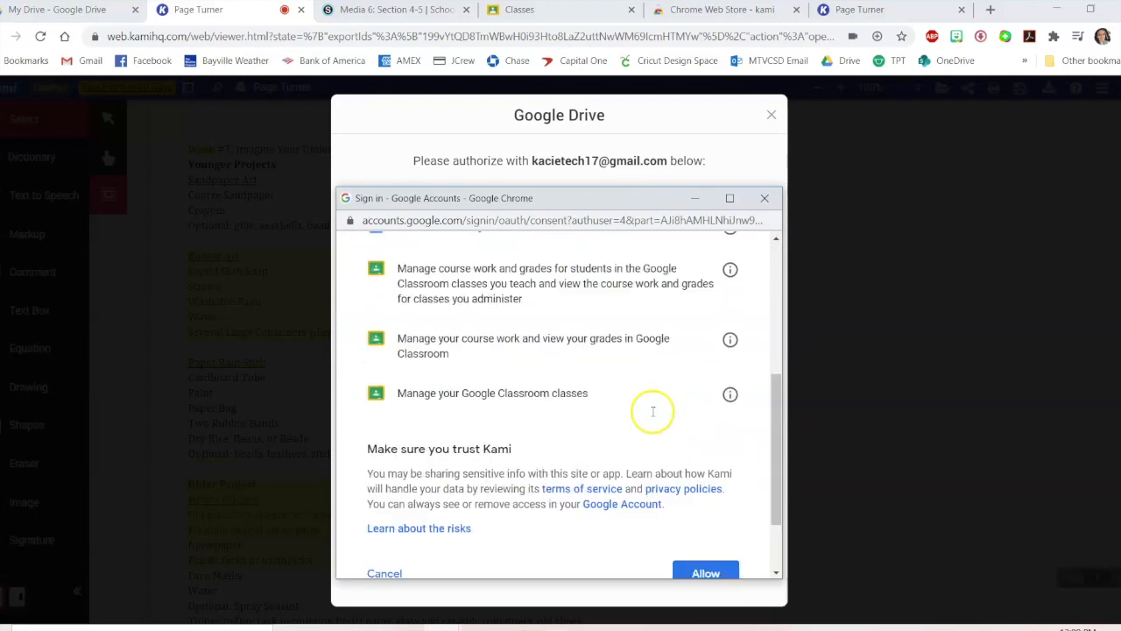
{"action": "left_click", "coordinate": [715, 567]}
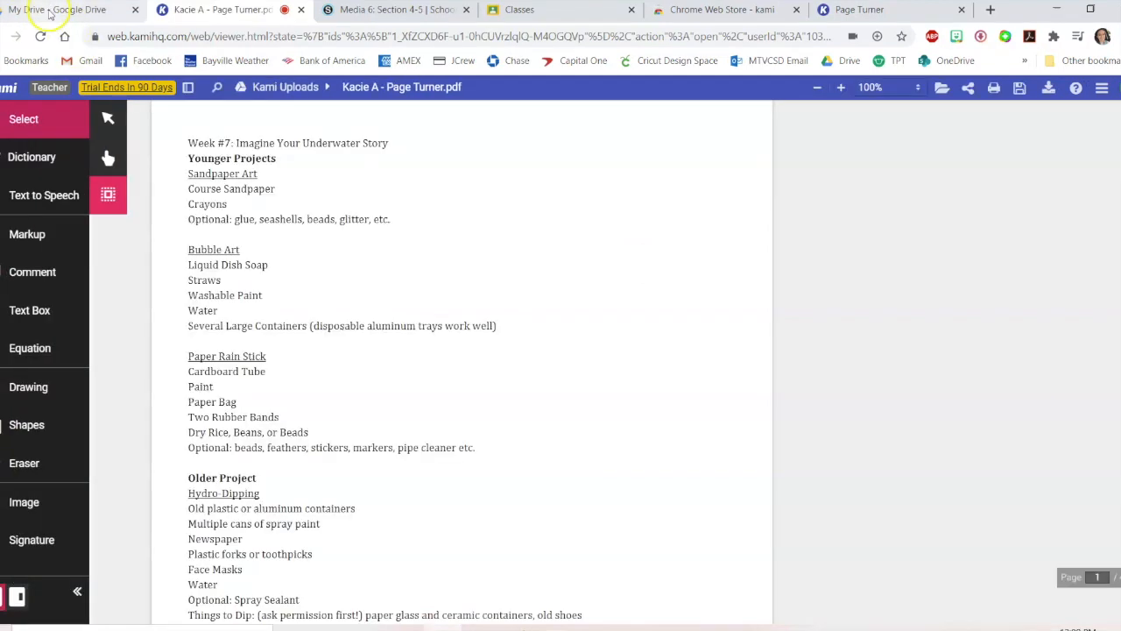
Step: Switch to Google Drive, preview the Page Turner PDF in the Kami Uploads folder to check its annotations, and close the preview
{"action": "left_click", "coordinate": [48, 10]}
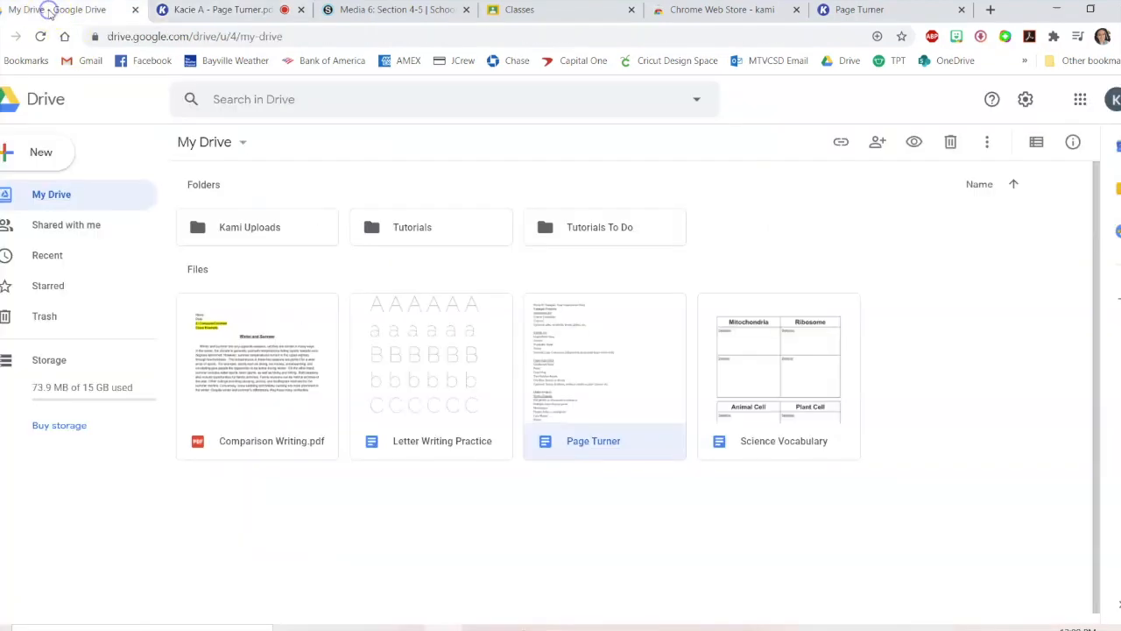
{"action": "double_click", "coordinate": [272, 229]}
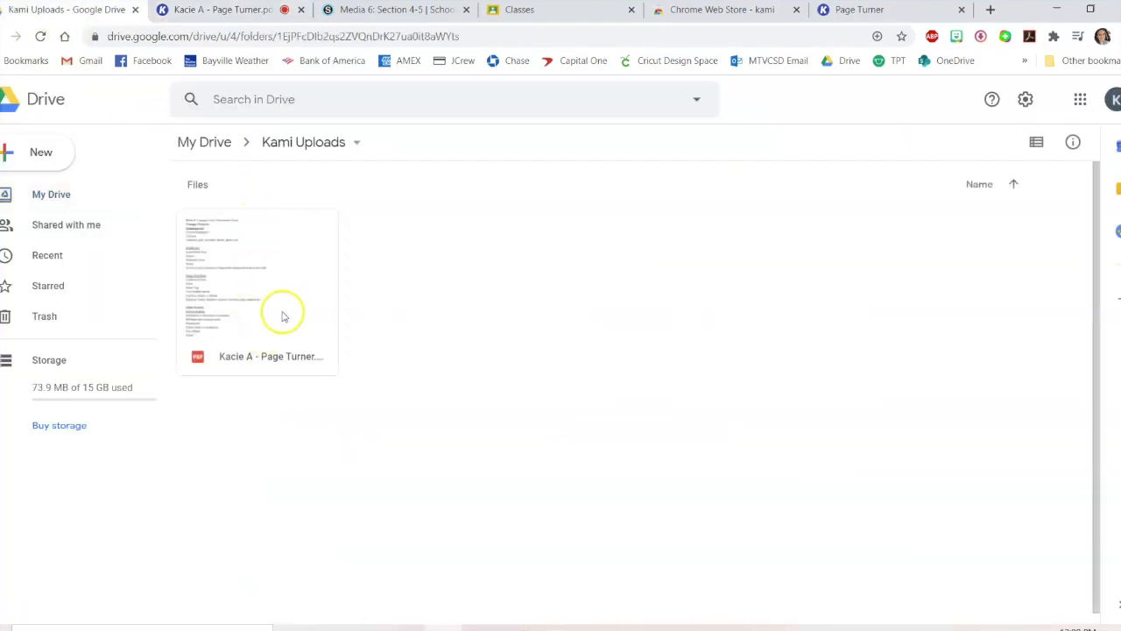
{"action": "double_click", "coordinate": [227, 244]}
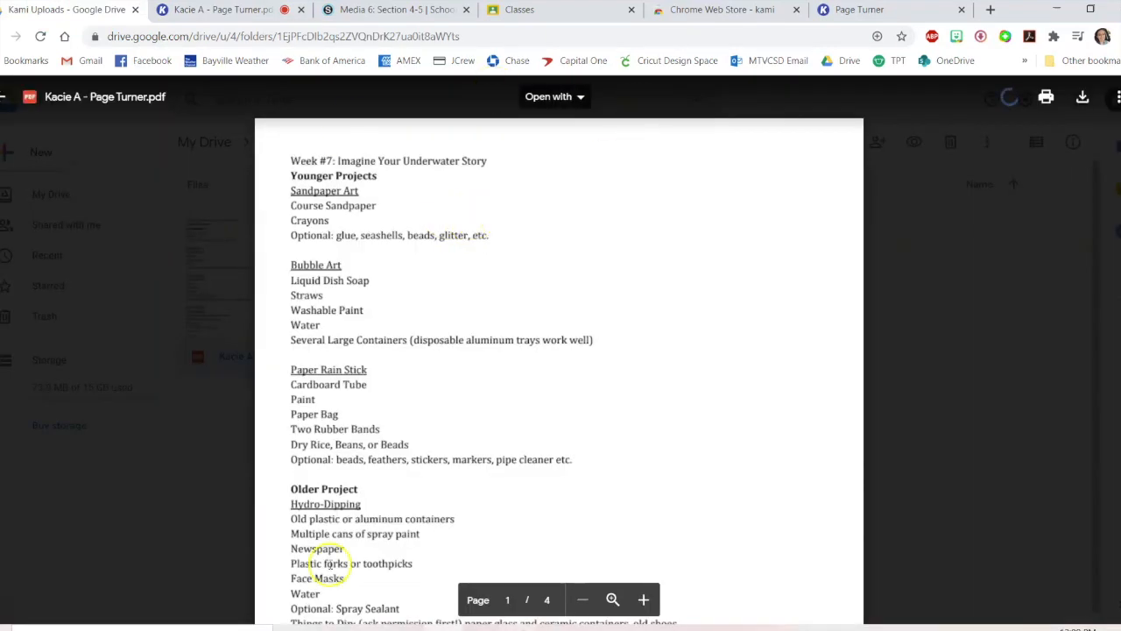
{"action": "scroll", "coordinate": [385, 215], "scroll_direction": "down", "scroll_amount": 1}
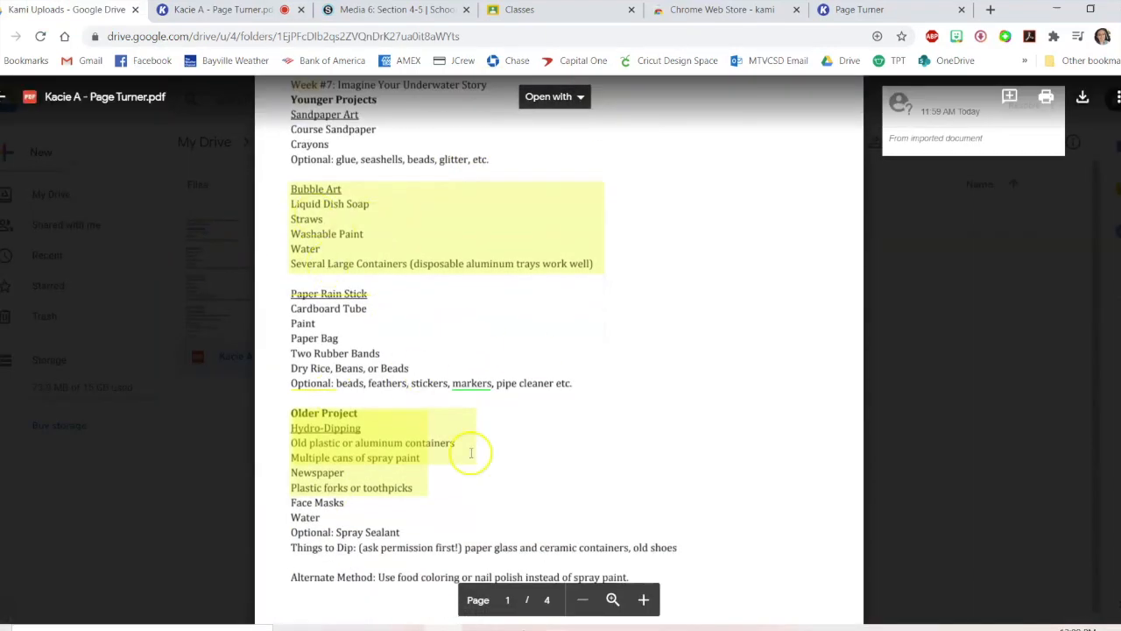
{"action": "left_click", "coordinate": [175, 277]}
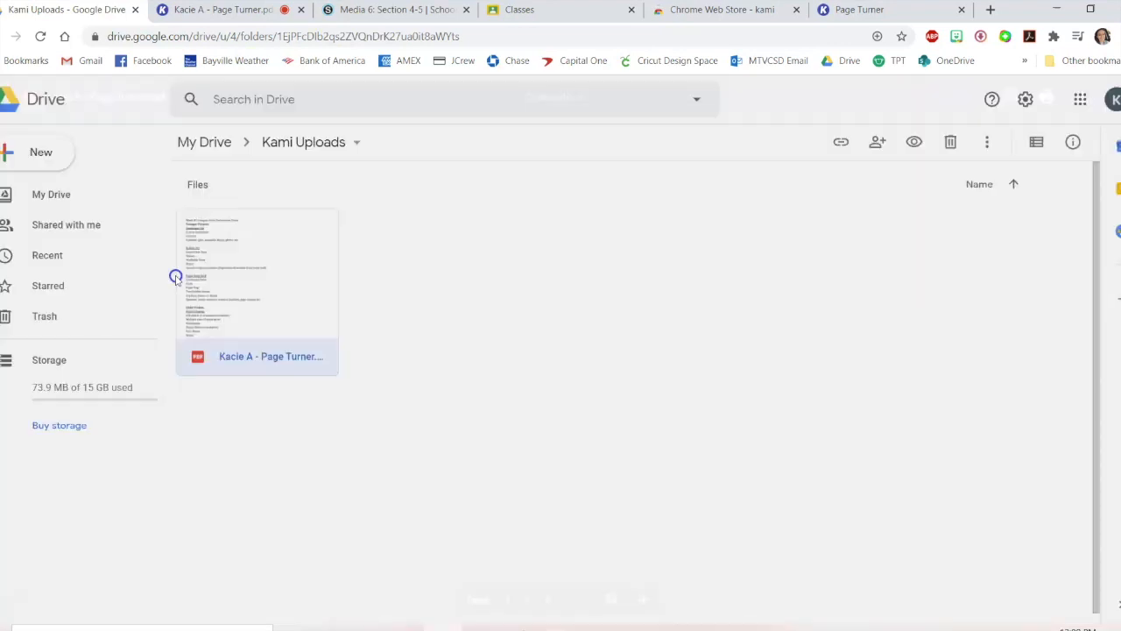
Step: Switch back to the Page Turner PDF in Kami and review its export options without exporting
{"action": "left_click", "coordinate": [241, 10]}
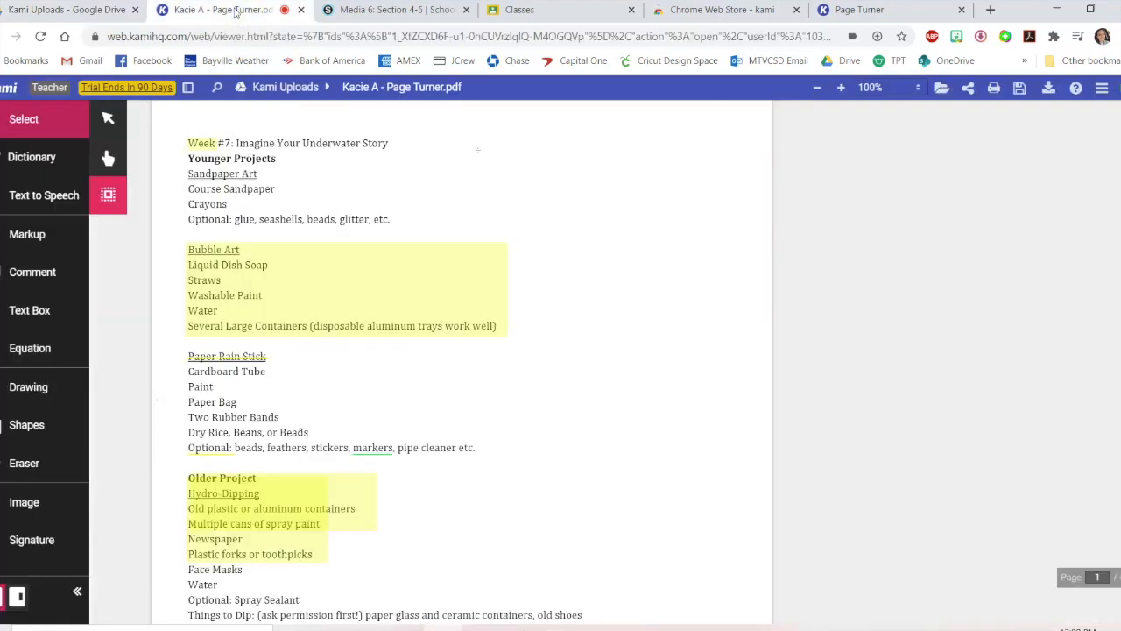
{"action": "left_click", "coordinate": [1049, 90]}
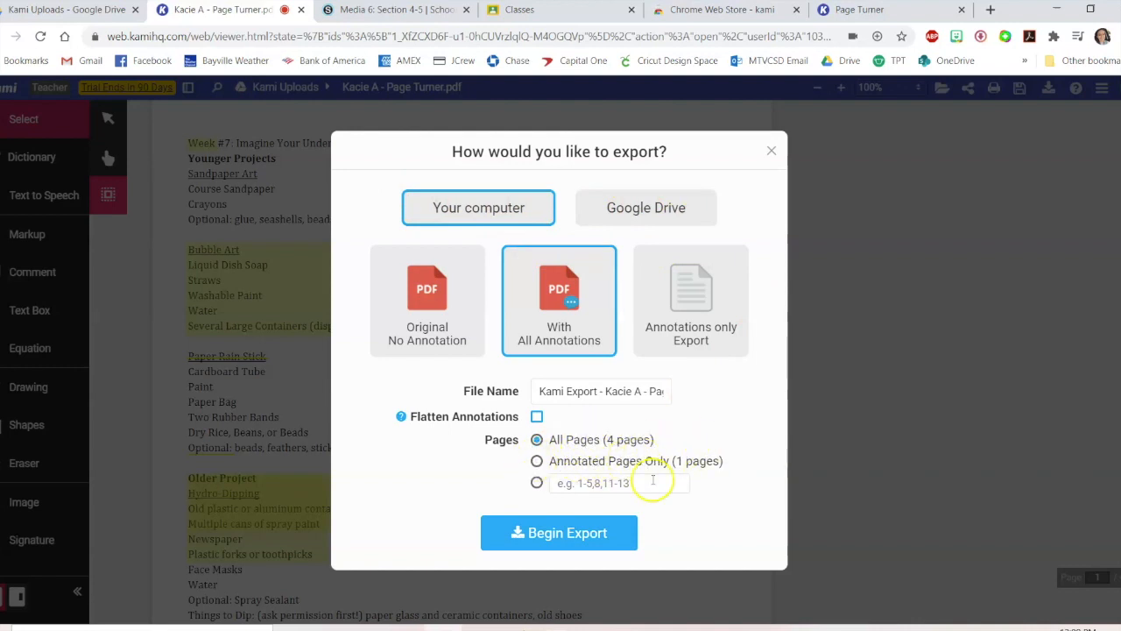
{"action": "left_click", "coordinate": [770, 154]}
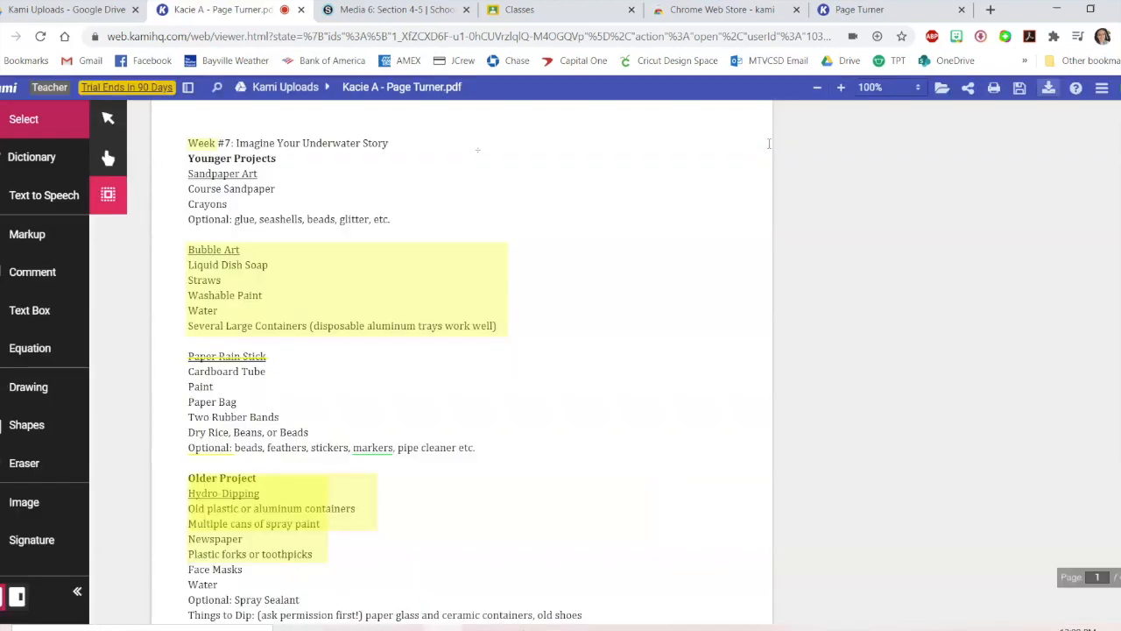
Step: Look over the additional document commands and show the PDF in Presentation Mode
{"action": "left_click", "coordinate": [1102, 88]}
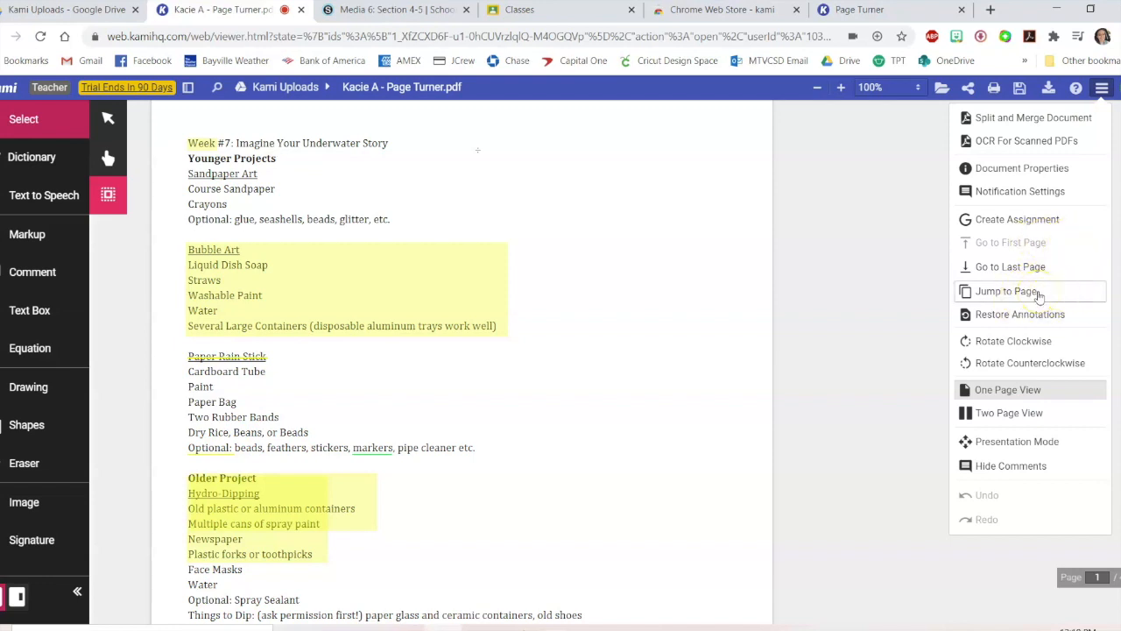
{"action": "left_click", "coordinate": [1050, 443]}
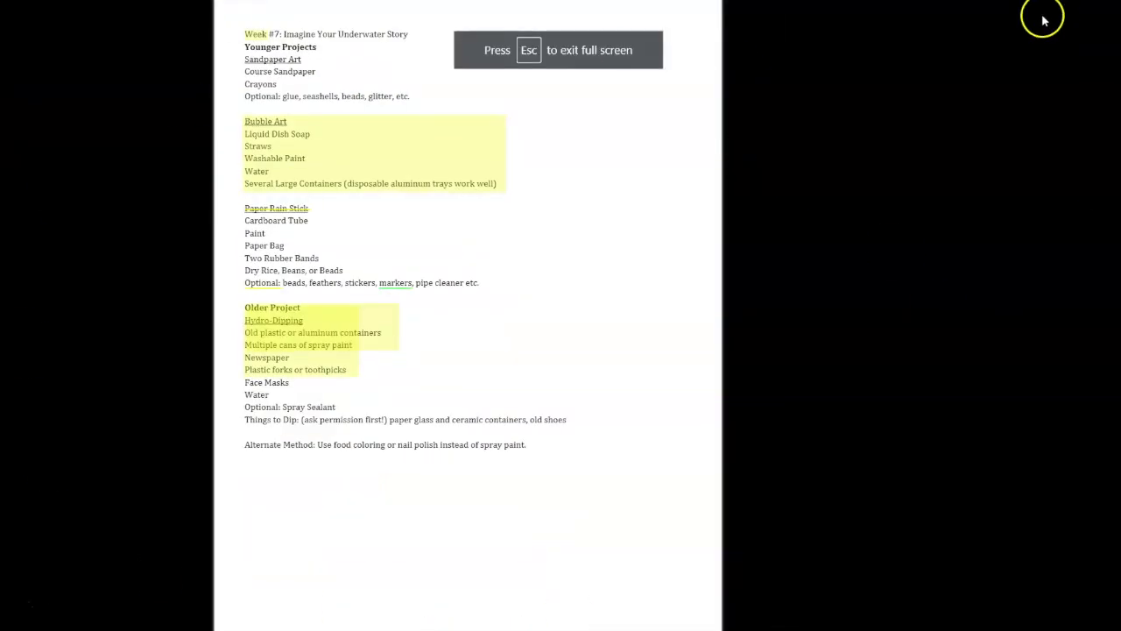
Step: Exit the presentation and turn off email and browser notifications for this document, saving the notification settings
{"action": "key", "text": "Escape"}
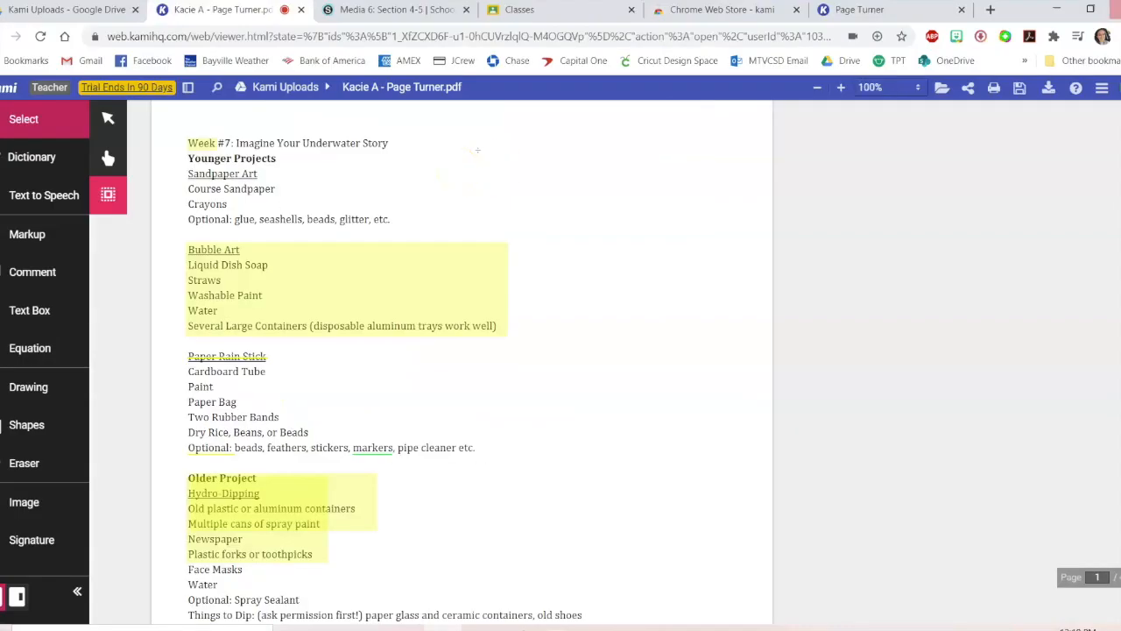
{"action": "left_click", "coordinate": [1102, 88]}
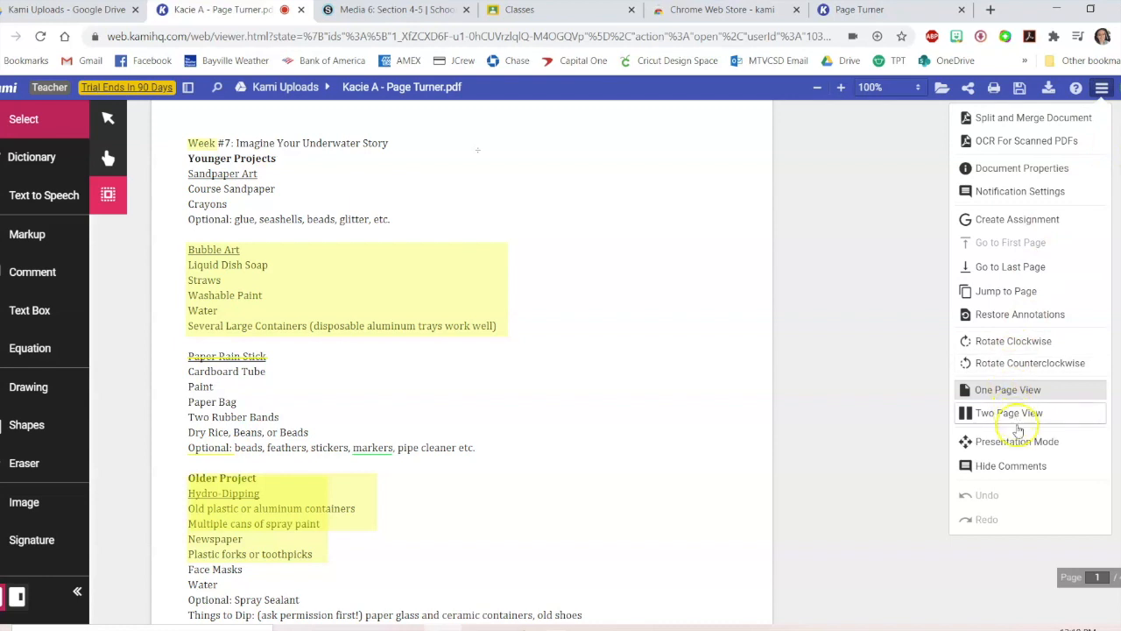
{"action": "left_click", "coordinate": [1045, 190]}
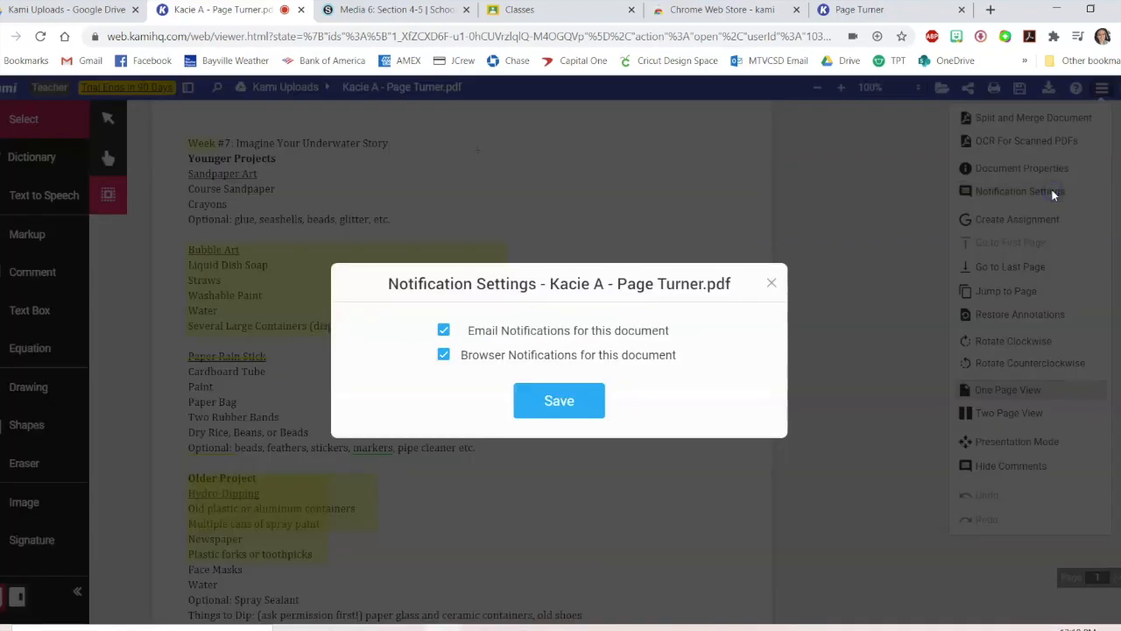
{"action": "left_click", "coordinate": [443, 330]}
{"action": "left_click", "coordinate": [443, 354]}
{"action": "left_click", "coordinate": [557, 412]}
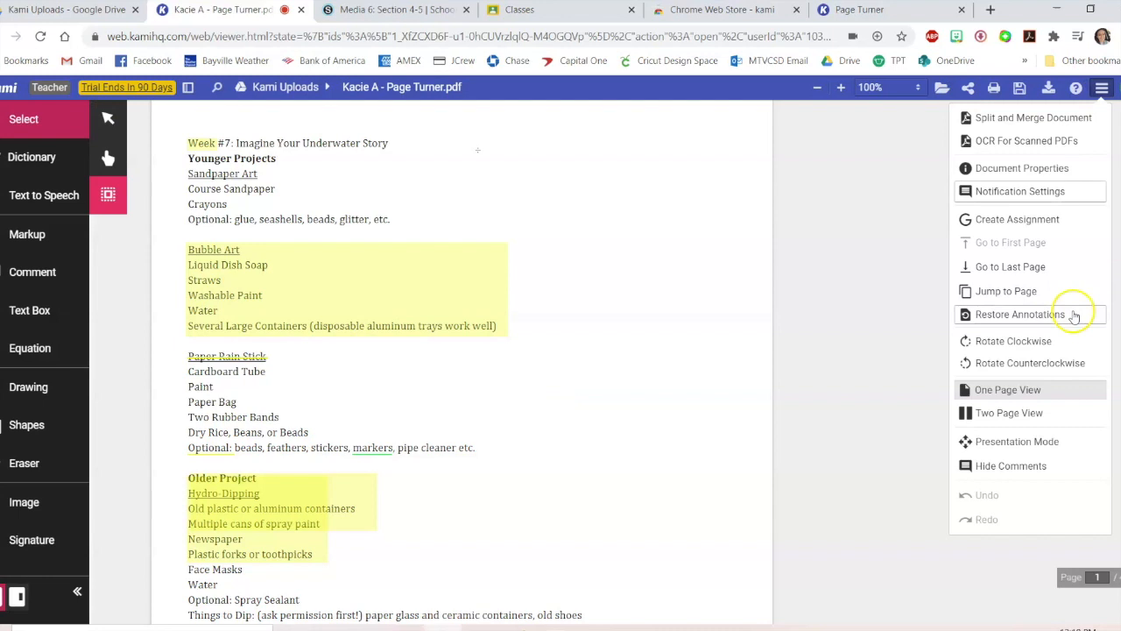
Step: View the document in Two Page View without the cover page setting, and return to One Page View
{"action": "left_click", "coordinate": [1064, 314]}
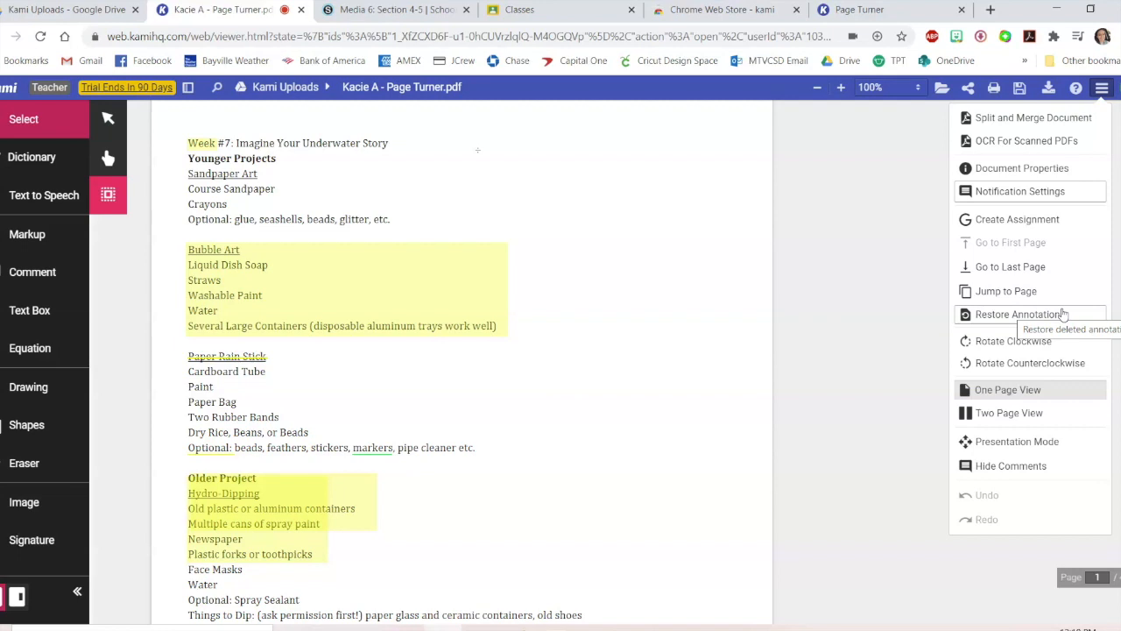
{"action": "left_click", "coordinate": [1058, 320]}
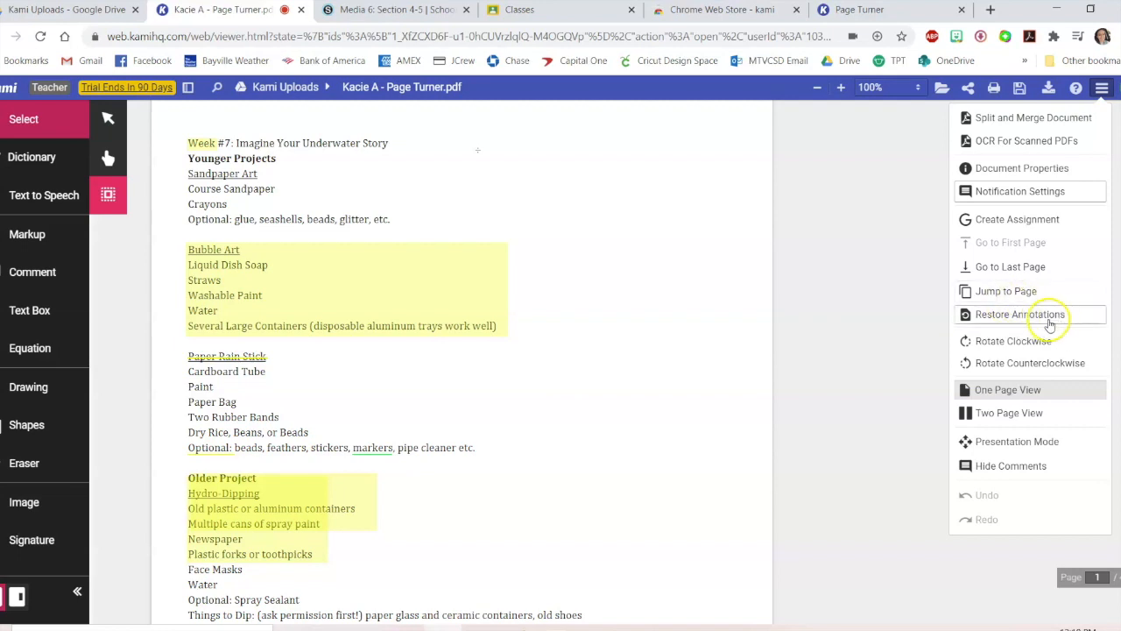
{"action": "left_click", "coordinate": [999, 415]}
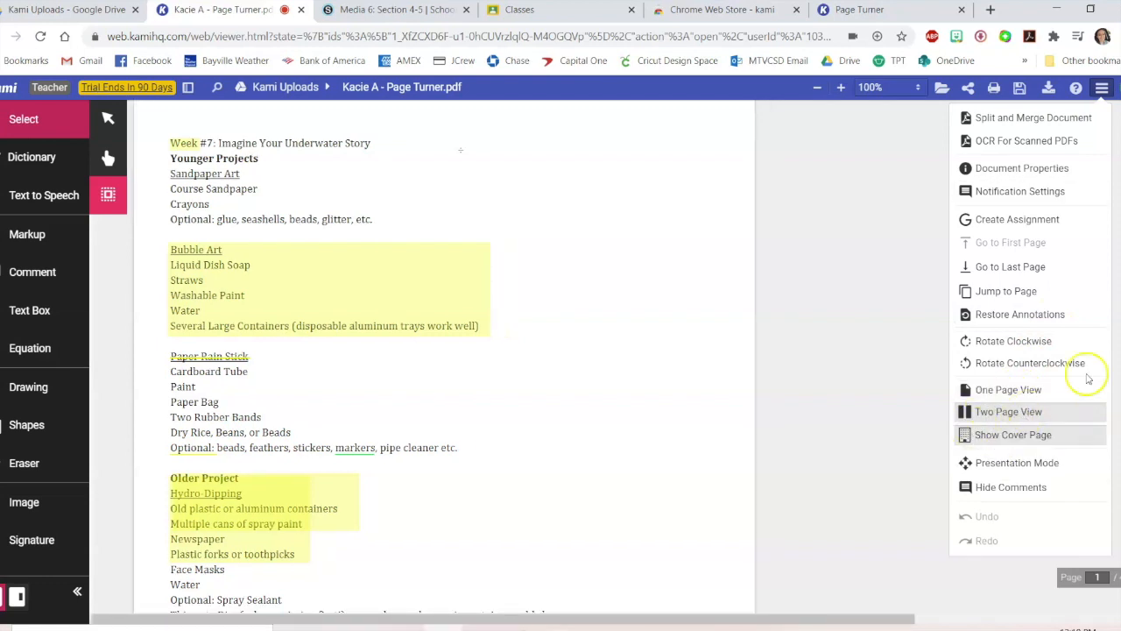
{"action": "left_click", "coordinate": [991, 440]}
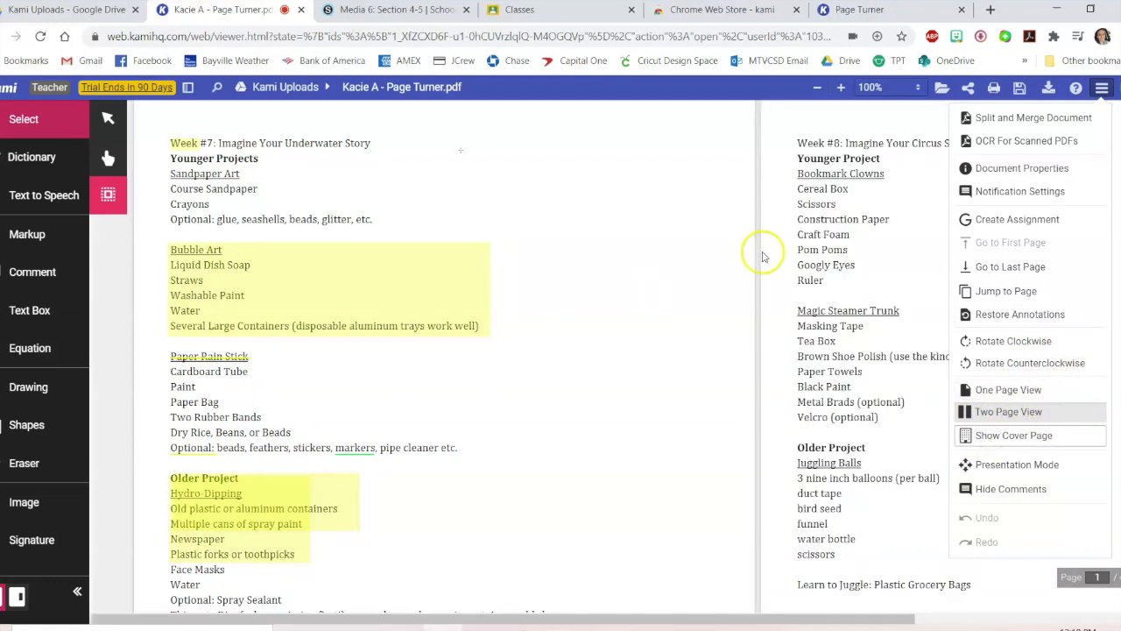
{"action": "left_click", "coordinate": [1034, 392]}
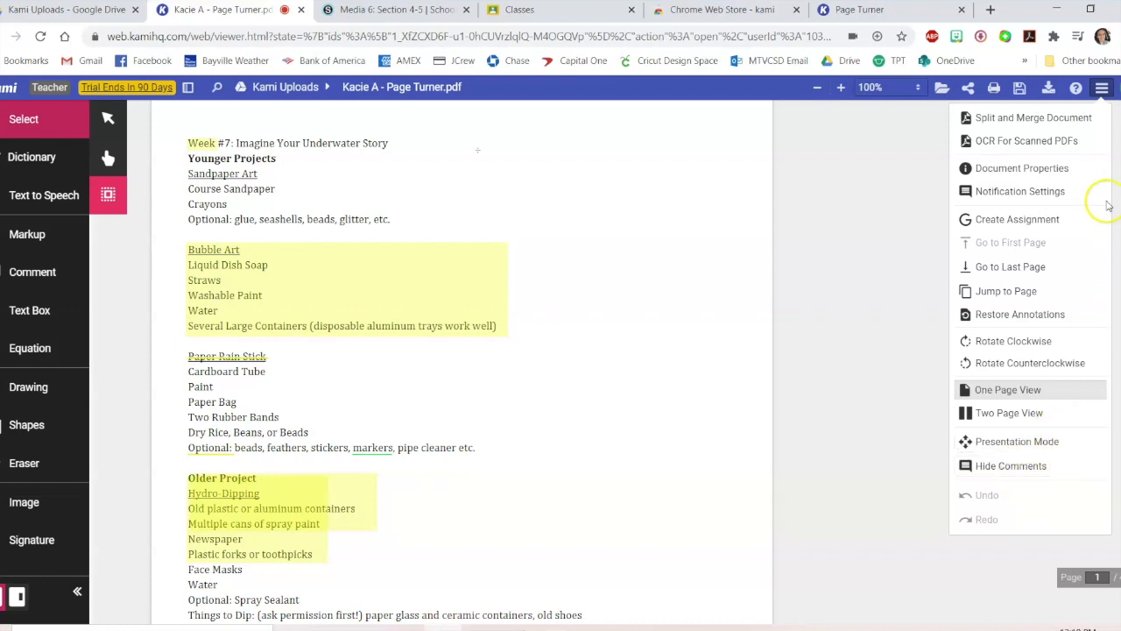
Step: Process the Page Turner PDF for Split and Merge and continue to its page arrangement in the tool
{"action": "left_click", "coordinate": [1034, 124]}
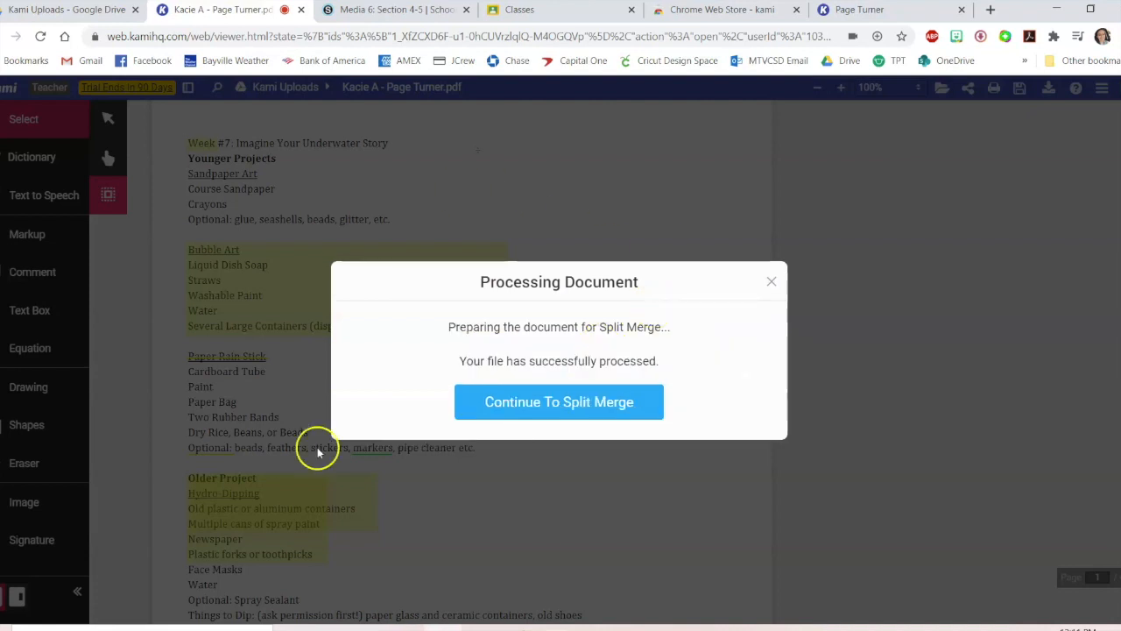
{"action": "left_click", "coordinate": [576, 408]}
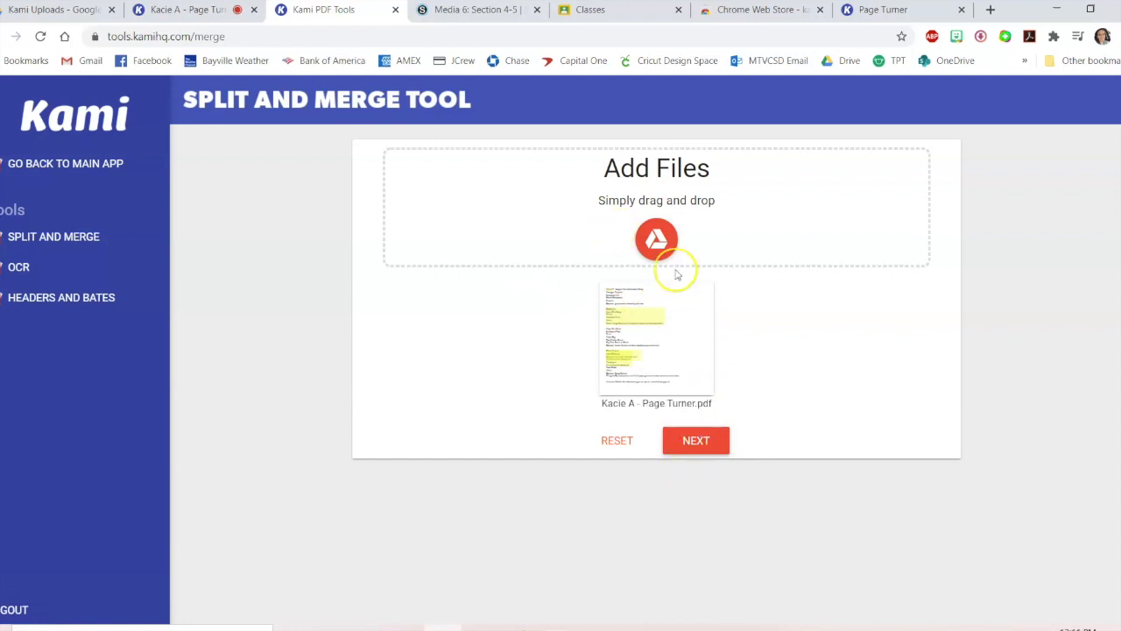
{"action": "left_click", "coordinate": [712, 441]}
Step: Separate pages 1, 2 and 3 into their own files, and close the Split and Merge tool without exporting
{"action": "left_click_drag", "start_coordinate": [208, 245], "coordinate": [263, 464]}
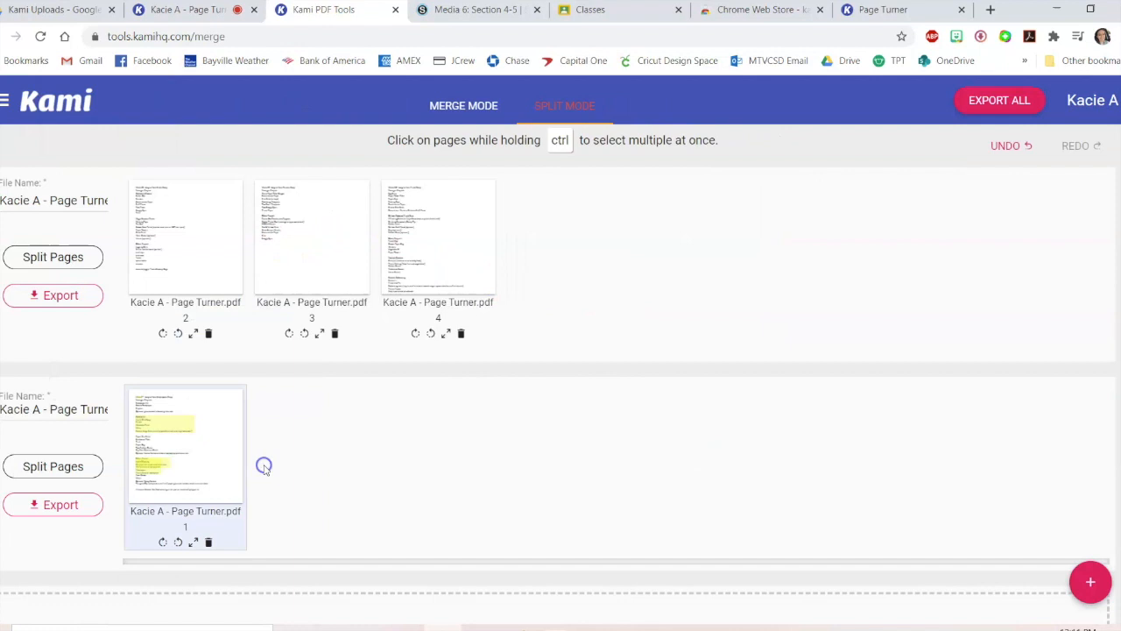
{"action": "left_click_drag", "start_coordinate": [174, 224], "coordinate": [288, 537]}
{"action": "left_click_drag", "start_coordinate": [193, 93], "coordinate": [386, 528]}
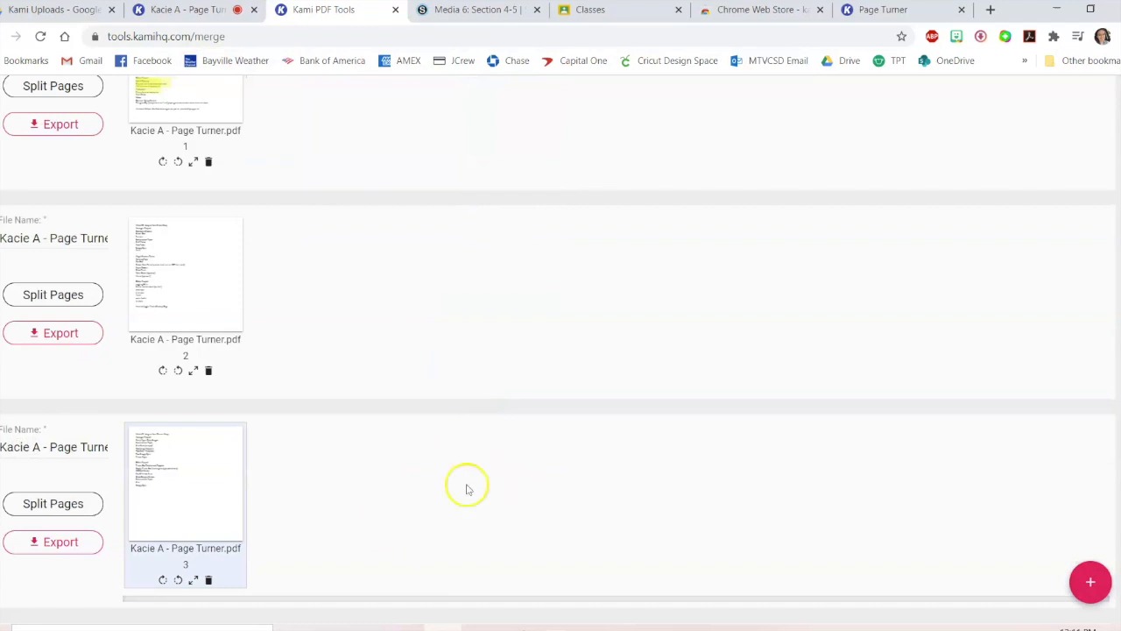
{"action": "scroll", "coordinate": [505, 107], "scroll_direction": "up", "scroll_amount": 3}
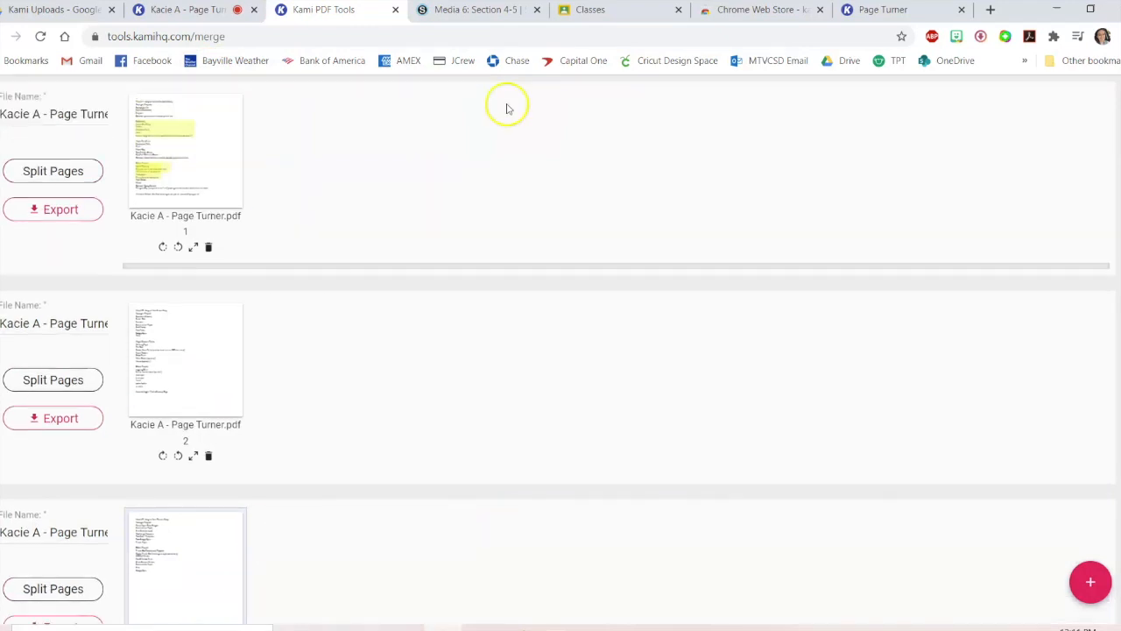
{"action": "scroll", "coordinate": [505, 108], "scroll_direction": "up", "scroll_amount": 2}
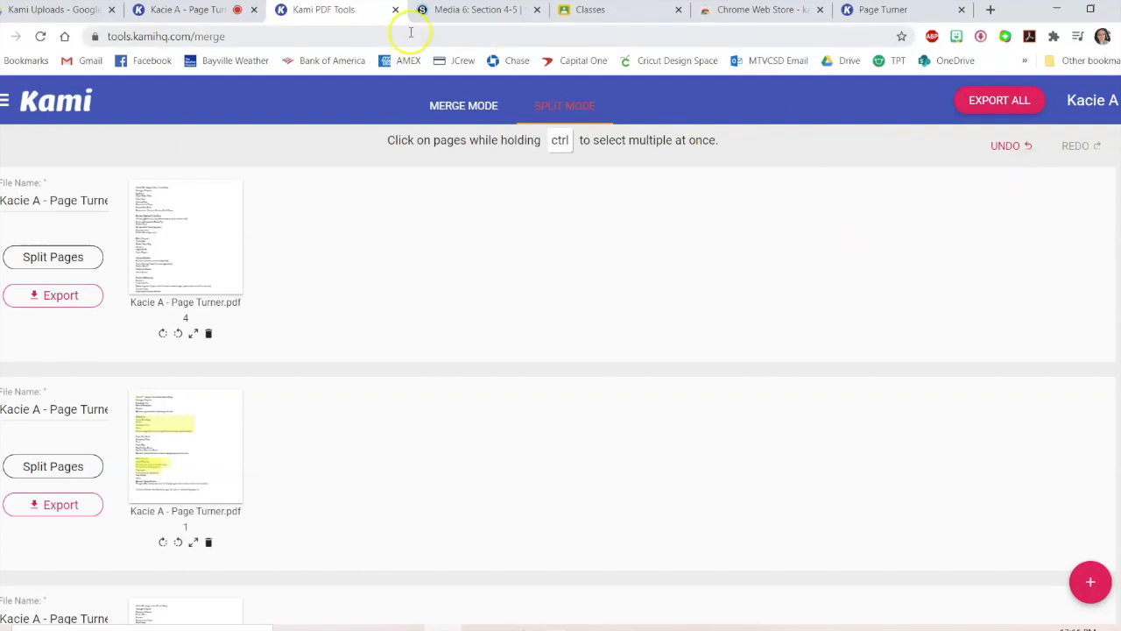
{"action": "left_click", "coordinate": [395, 10]}
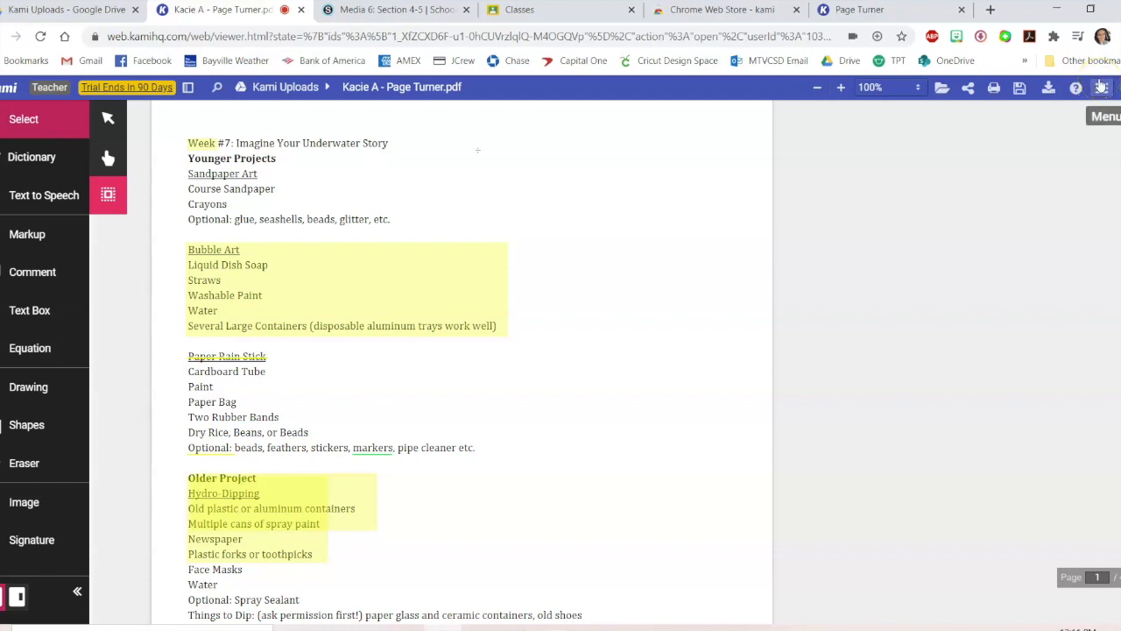
Step: Start creating an assignment from the PDF, authorizing Kami's access to Google Classroom courses with the matching Google account
{"action": "left_click", "coordinate": [1102, 86]}
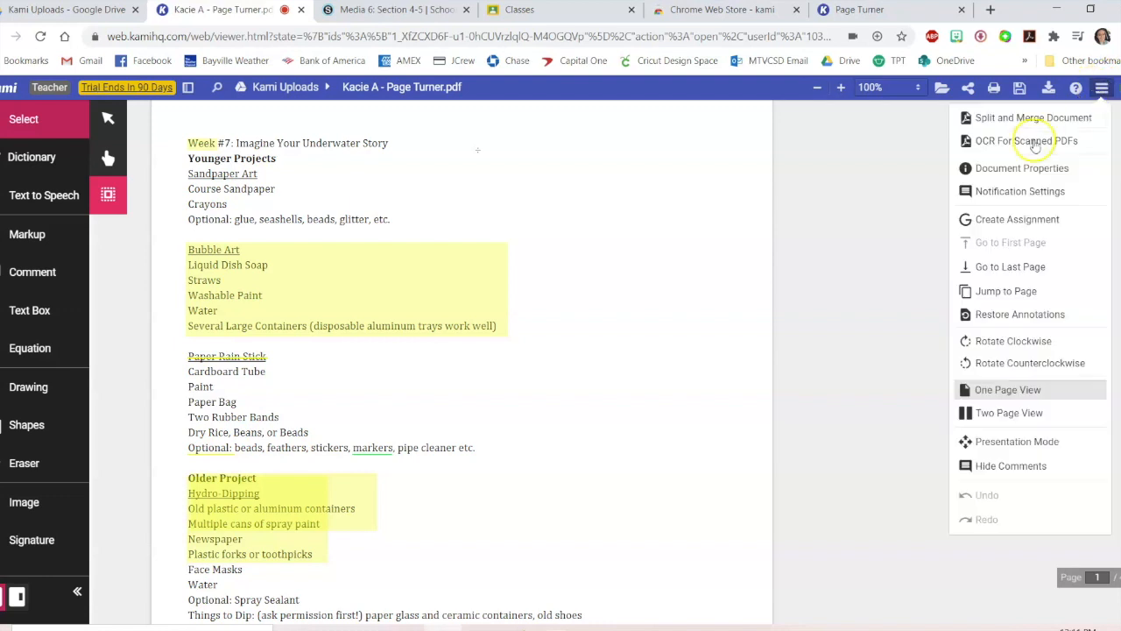
{"action": "left_click", "coordinate": [1020, 221]}
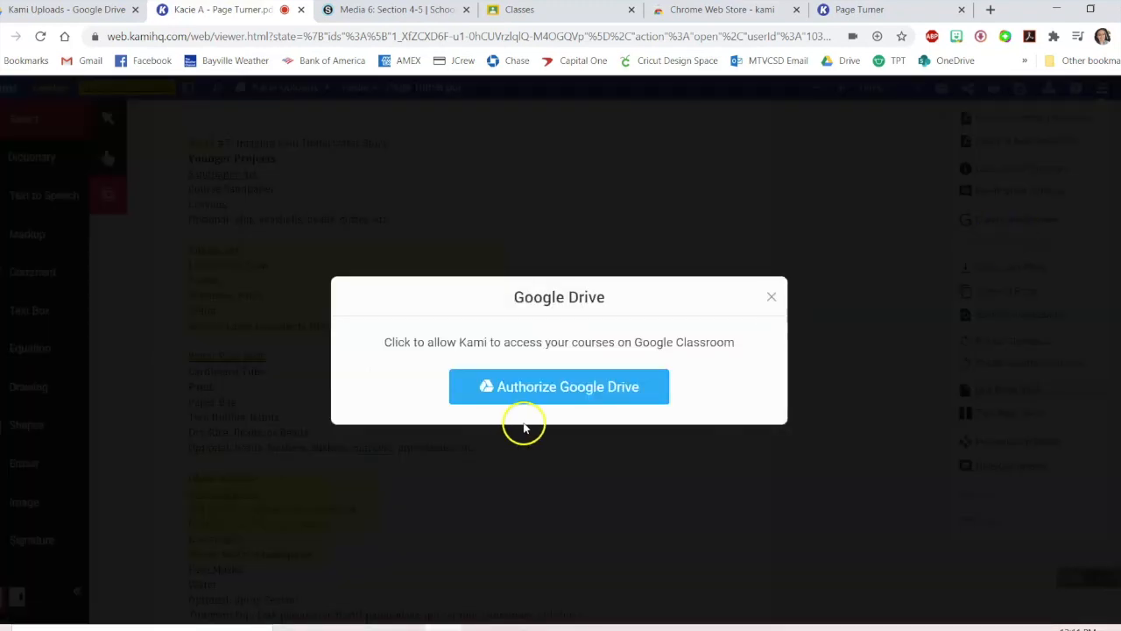
{"action": "left_click", "coordinate": [562, 389]}
{"action": "scroll", "coordinate": [526, 412], "scroll_direction": "down", "scroll_amount": 3}
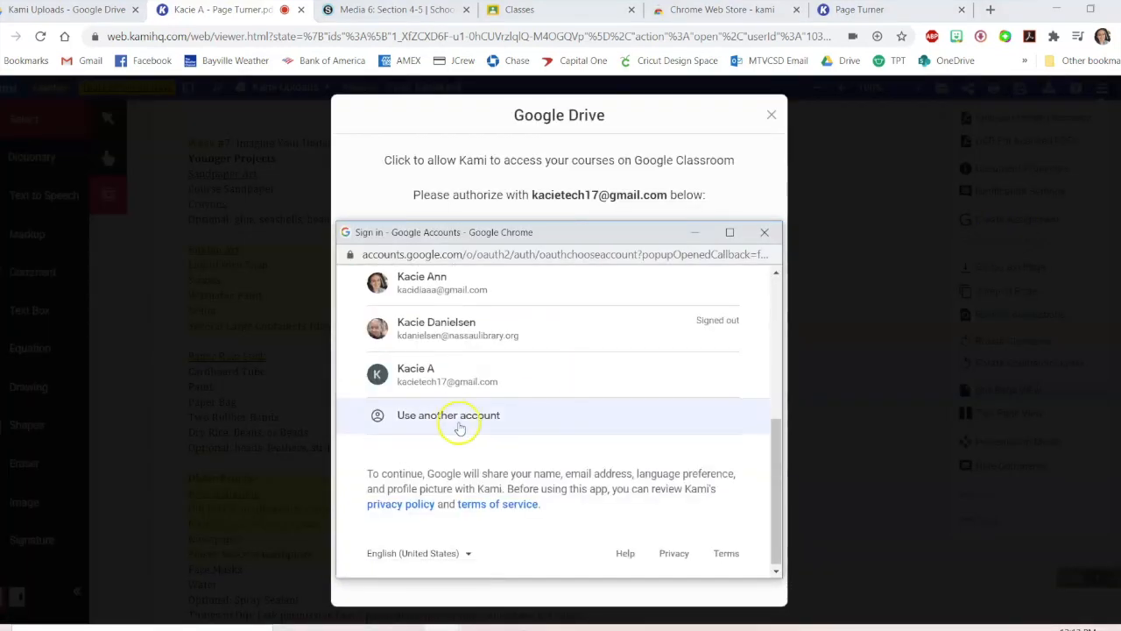
{"action": "left_click", "coordinate": [471, 376]}
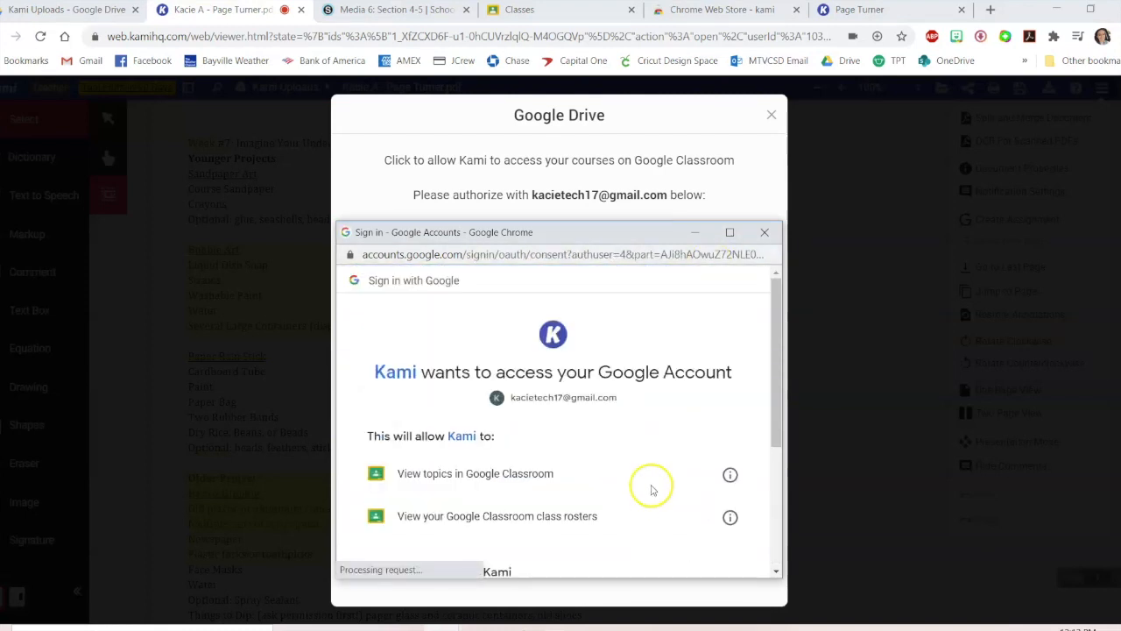
{"action": "scroll", "coordinate": [652, 486], "scroll_direction": "down", "scroll_amount": 3}
{"action": "left_click", "coordinate": [706, 475]}
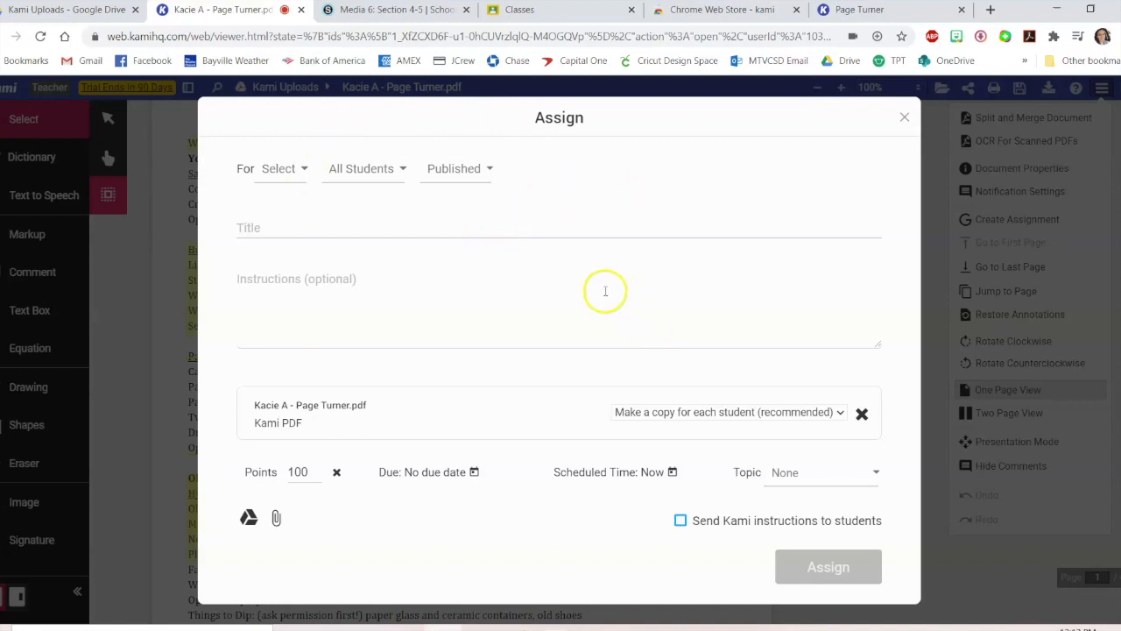
Step: Address the assignment to the individual student in the Practice class, keeping it Published with a copy made for each student
{"action": "left_click", "coordinate": [298, 167]}
{"action": "left_click", "coordinate": [287, 201]}
{"action": "left_click", "coordinate": [370, 168]}
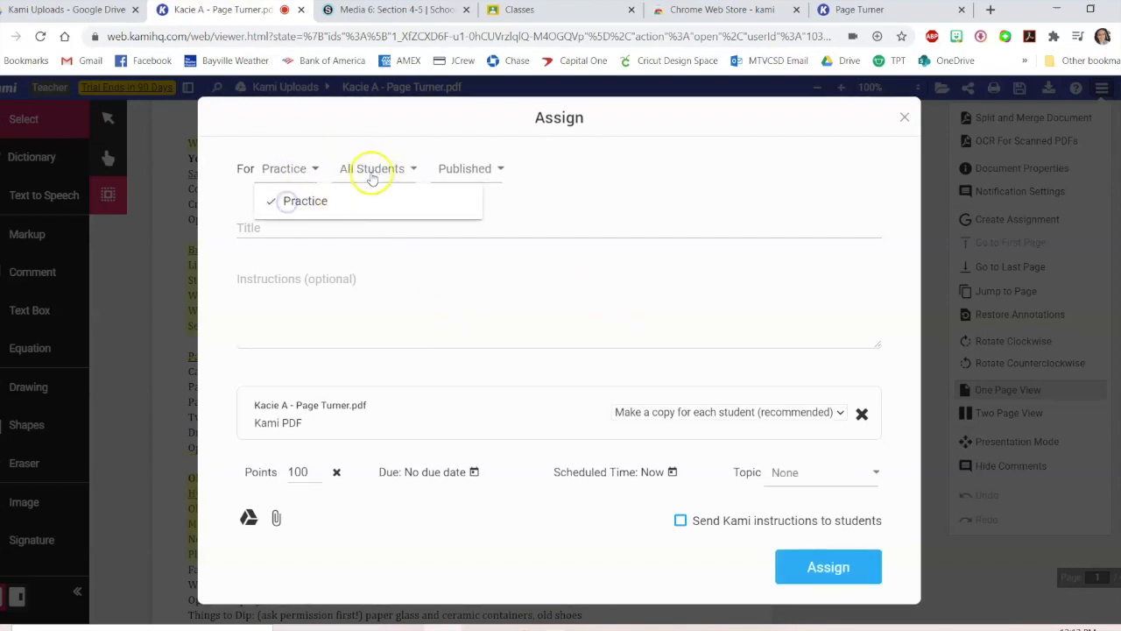
{"action": "left_click", "coordinate": [377, 258]}
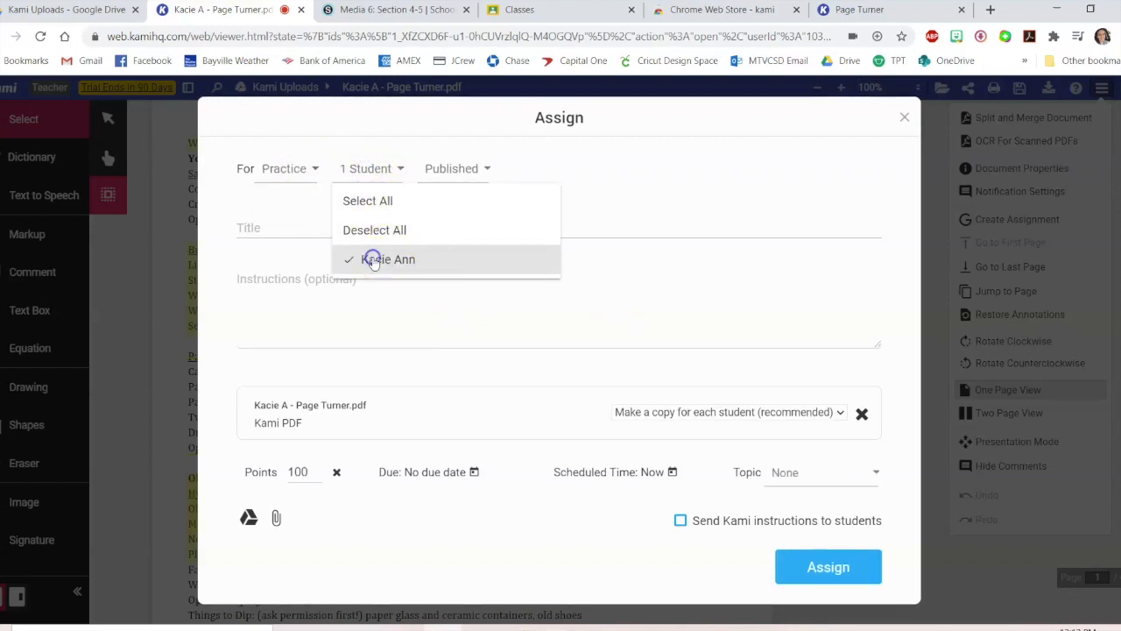
{"action": "left_click", "coordinate": [454, 169]}
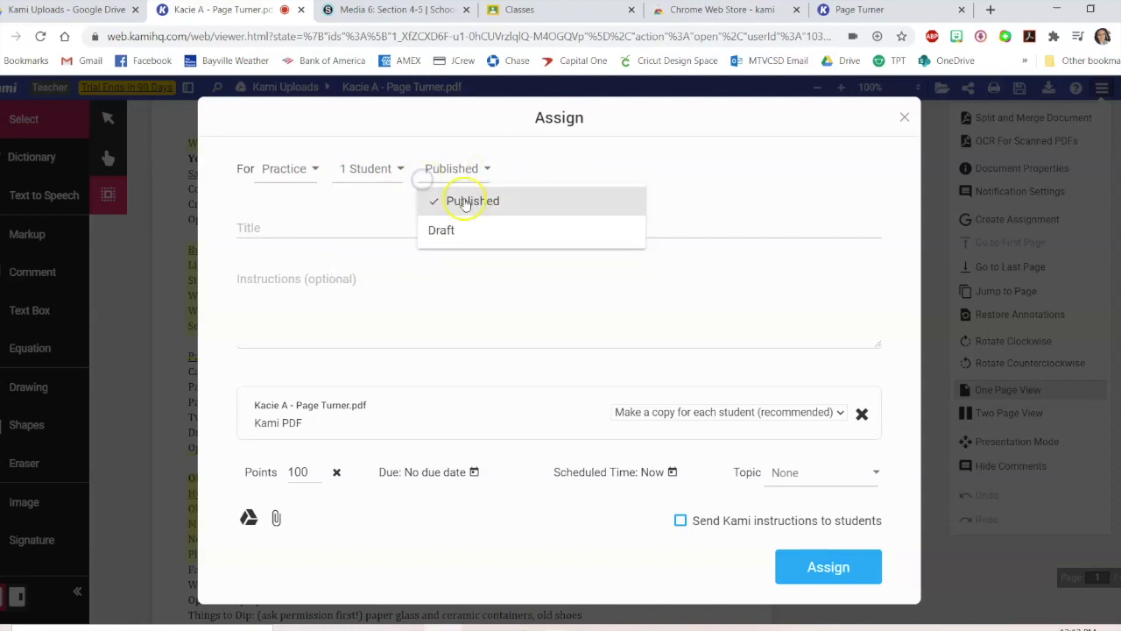
{"action": "left_click", "coordinate": [734, 218]}
{"action": "left_click", "coordinate": [603, 200]}
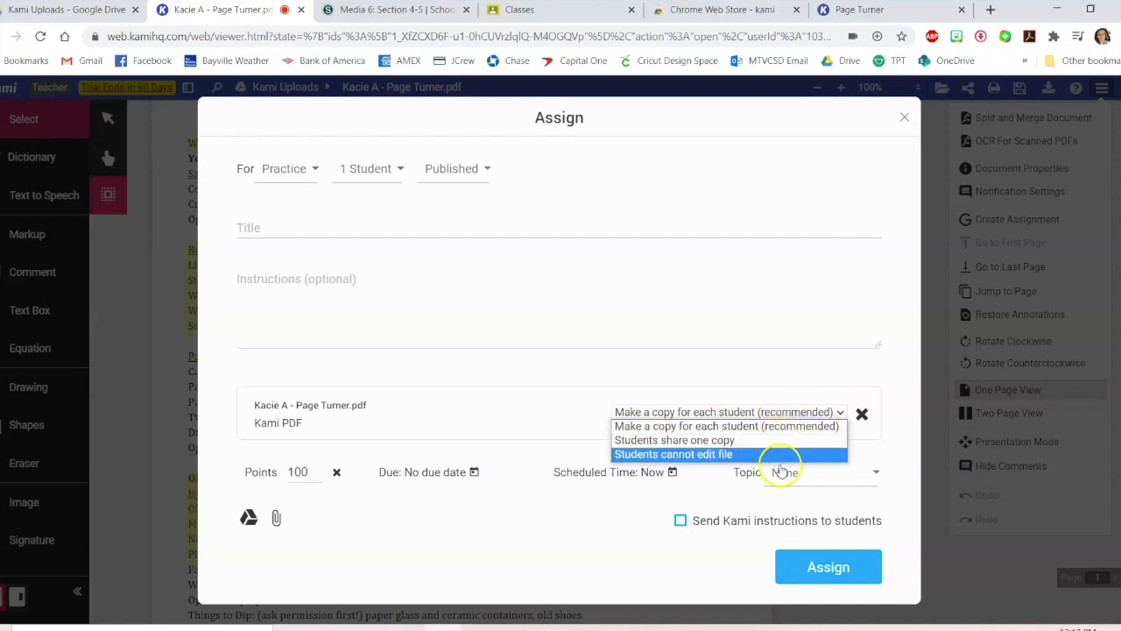
{"action": "left_click", "coordinate": [806, 383]}
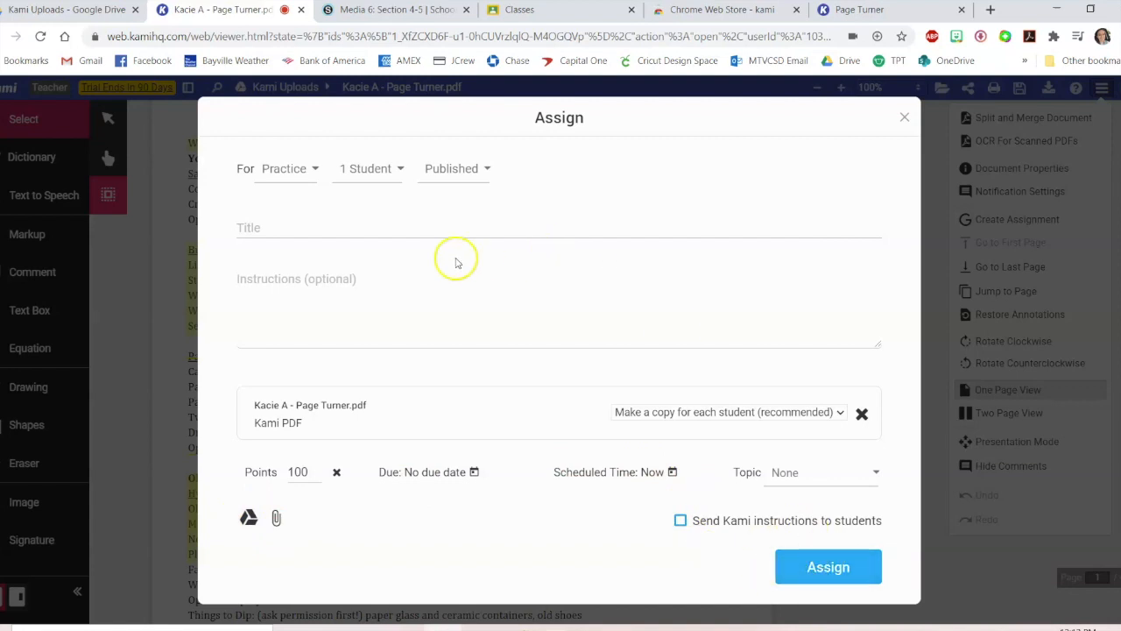
Step: Title the assignment "Kami Practice" and submit it for assigning
{"action": "left_click", "coordinate": [390, 218]}
{"action": "type", "text": "Kami "}
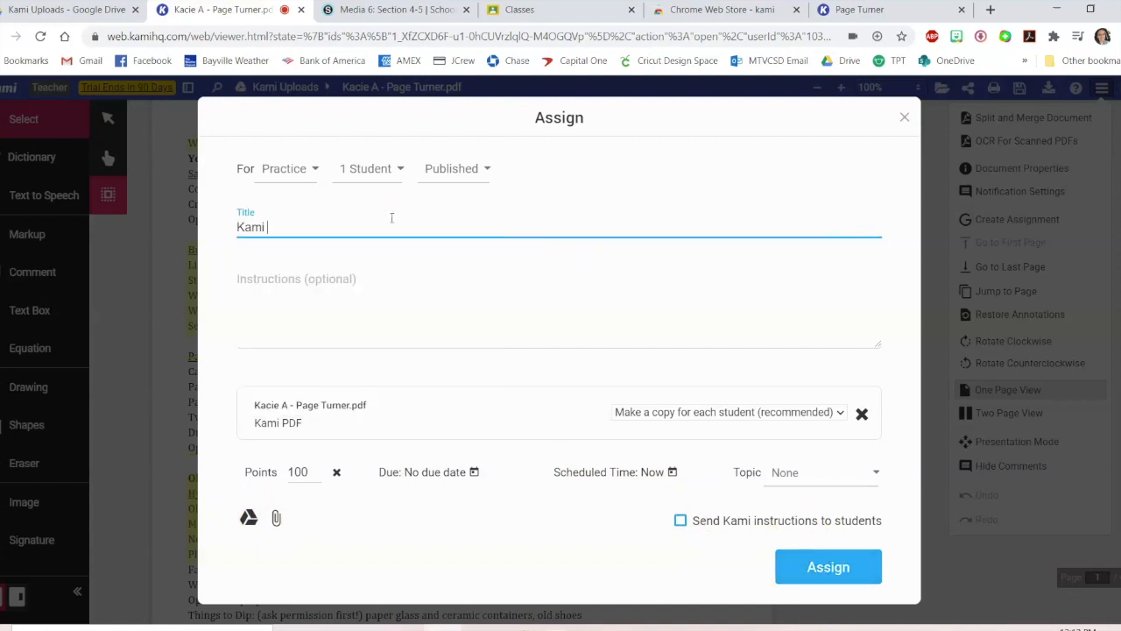
{"action": "type", "text": "Practice"}
{"action": "left_click", "coordinate": [847, 578]}
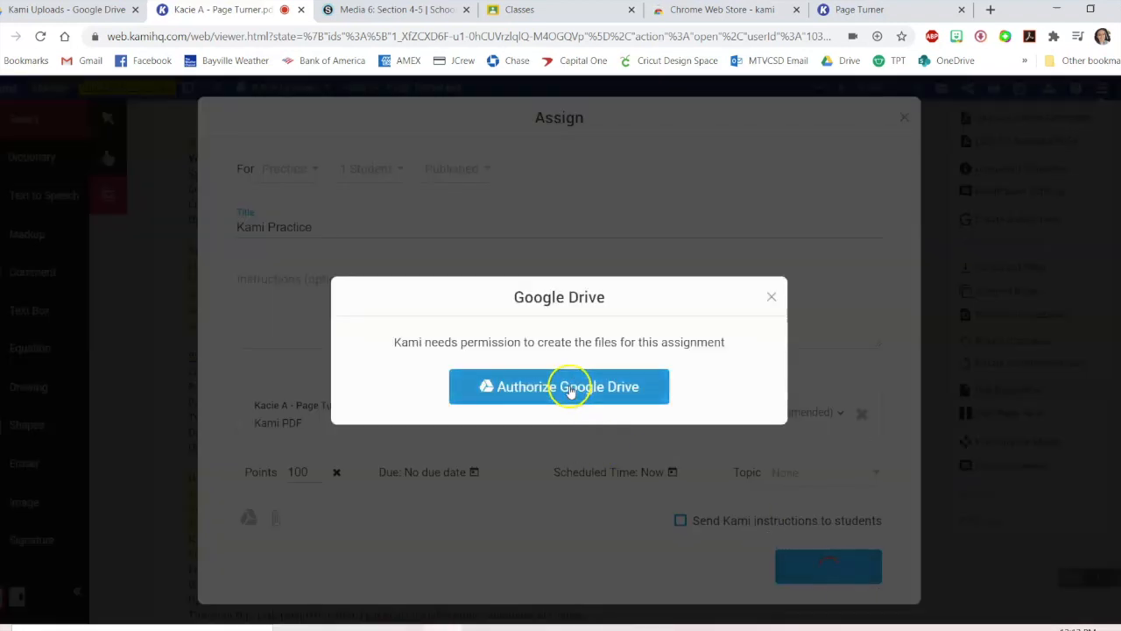
Step: Authorize Kami to create the assignment's files with the matching Google account, and close the assignment dialog
{"action": "left_click", "coordinate": [570, 388]}
{"action": "scroll", "coordinate": [542, 395], "scroll_direction": "down", "scroll_amount": 3}
{"action": "left_click", "coordinate": [483, 441]}
{"action": "scroll", "coordinate": [719, 436], "scroll_direction": "down", "scroll_amount": 10}
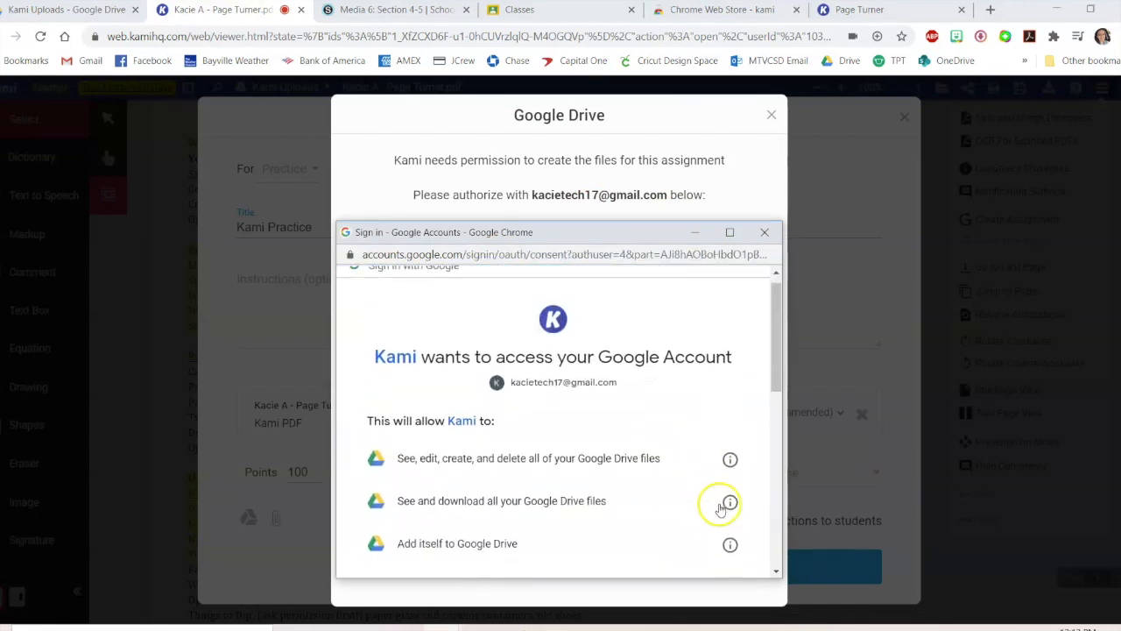
{"action": "scroll", "coordinate": [646, 457], "scroll_direction": "down", "scroll_amount": 3}
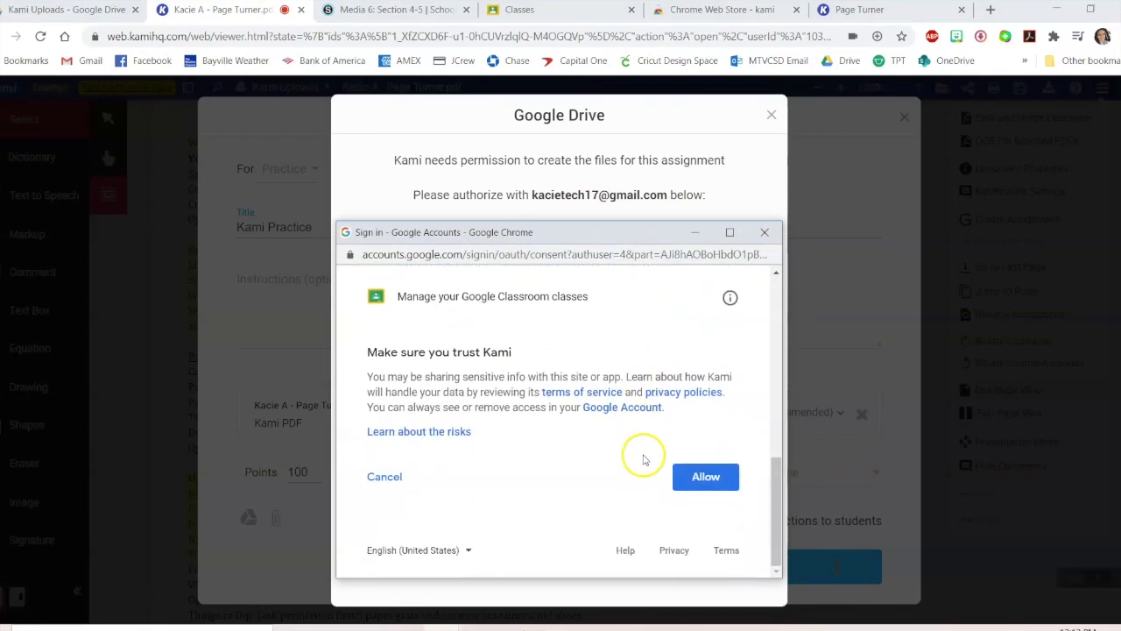
{"action": "left_click", "coordinate": [710, 478]}
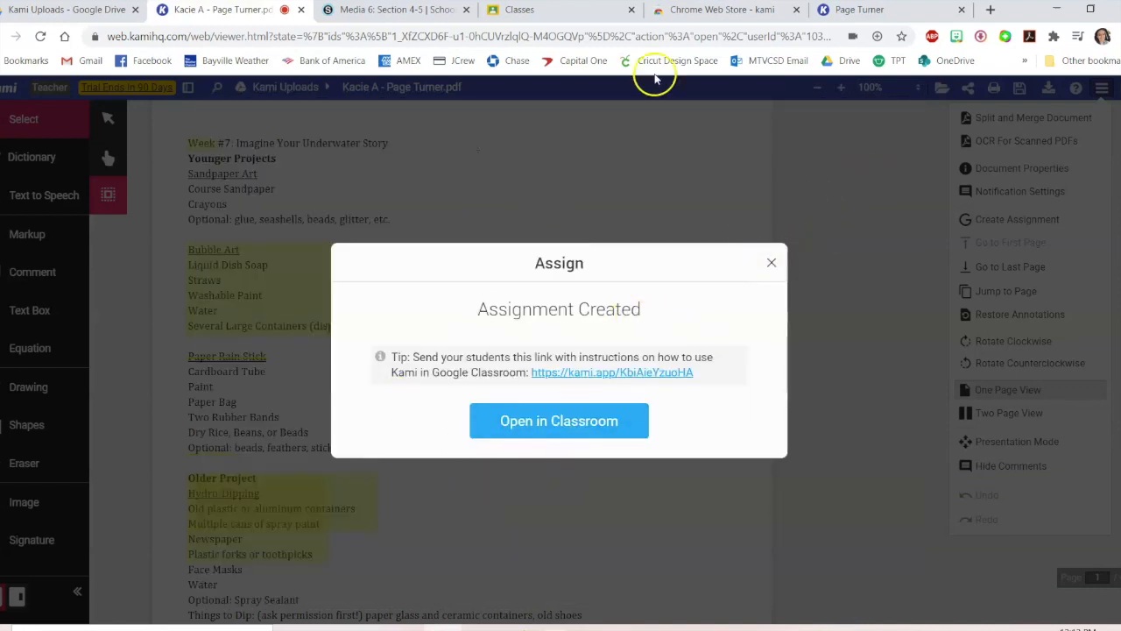
{"action": "left_click", "coordinate": [771, 262]}
Step: Switch to Google Classroom, open the Practice class, dismiss the announcements tip and open the Kami Practice assignment
{"action": "left_click", "coordinate": [548, 14]}
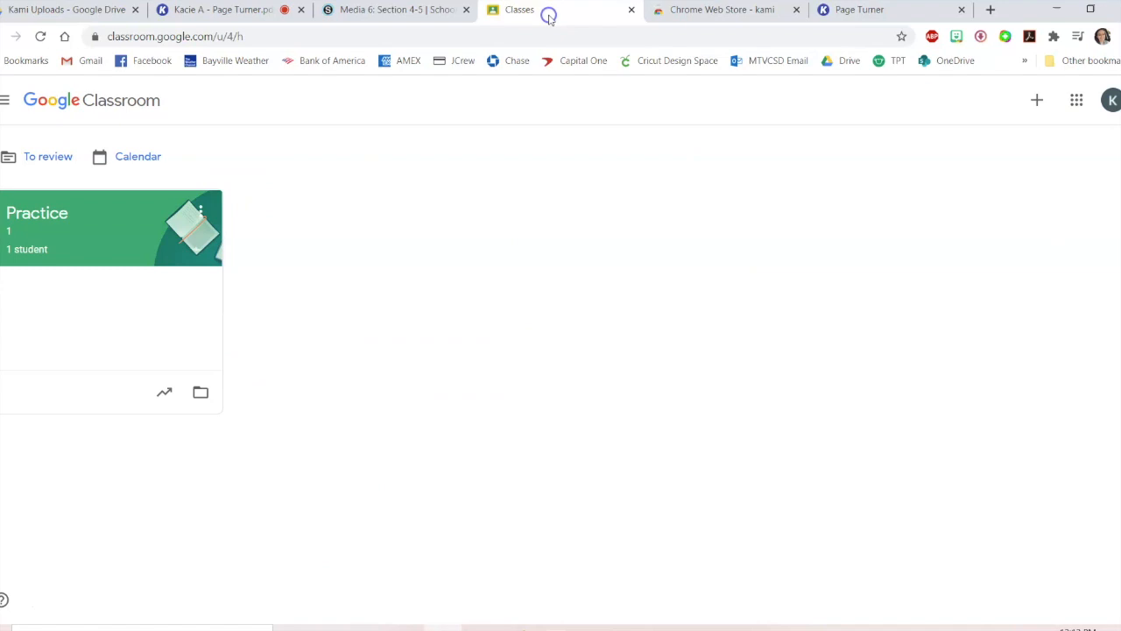
{"action": "left_click", "coordinate": [78, 220]}
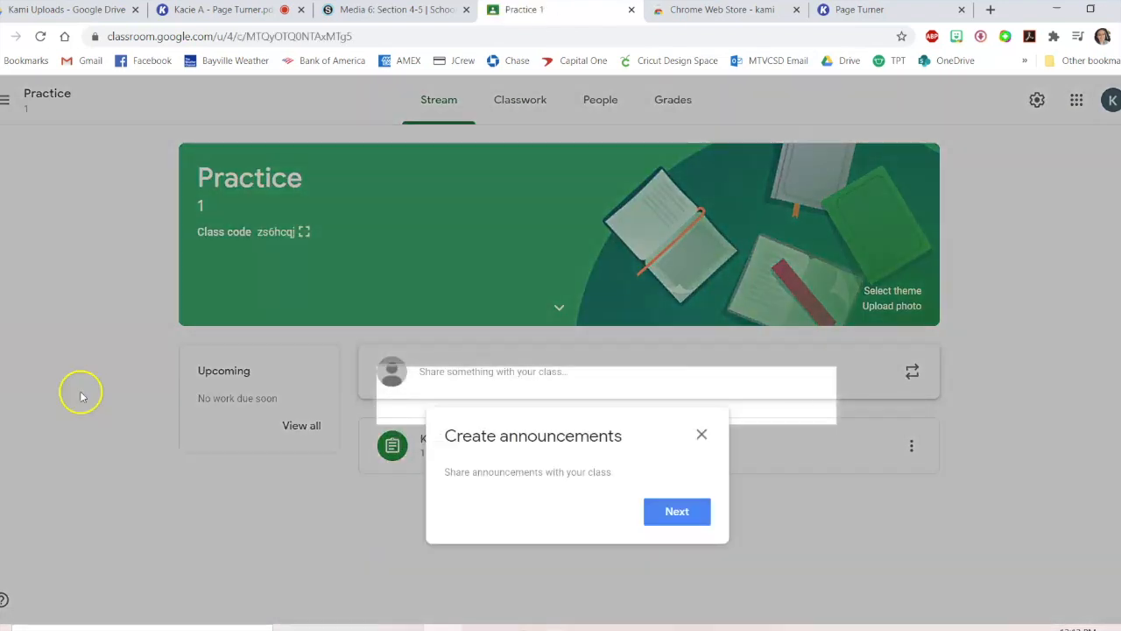
{"action": "left_click", "coordinate": [676, 510]}
{"action": "left_click", "coordinate": [700, 435]}
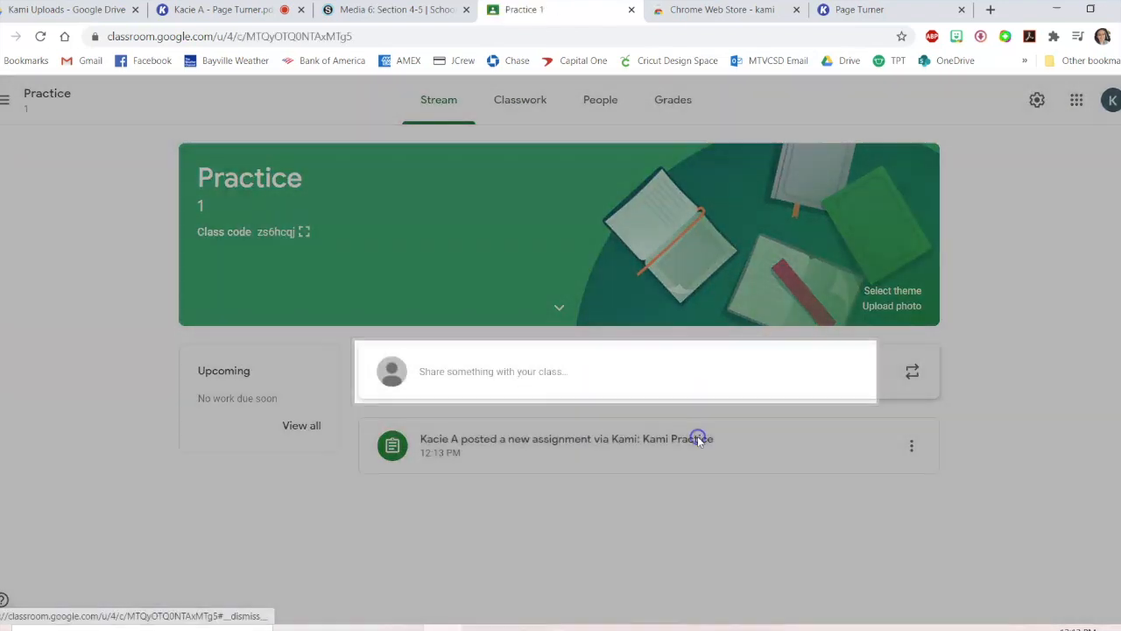
{"action": "left_click", "coordinate": [473, 440]}
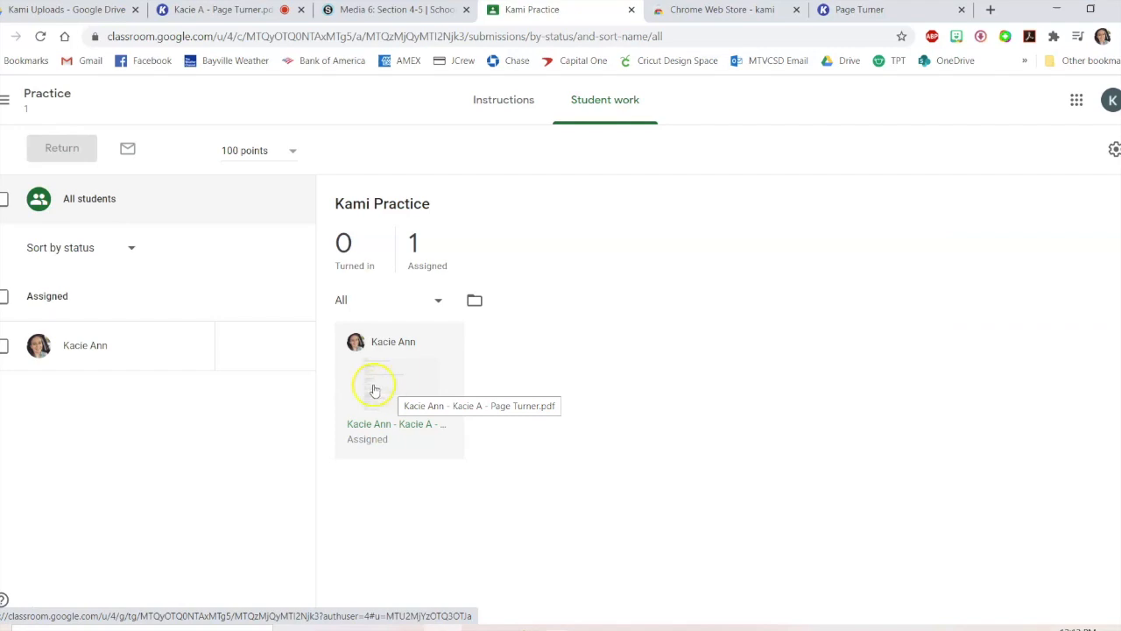
Step: Switch to Schoology and start a new assignment in the Media 6 course to review its form's assign-from-app and grading options
{"action": "left_click", "coordinate": [184, 10]}
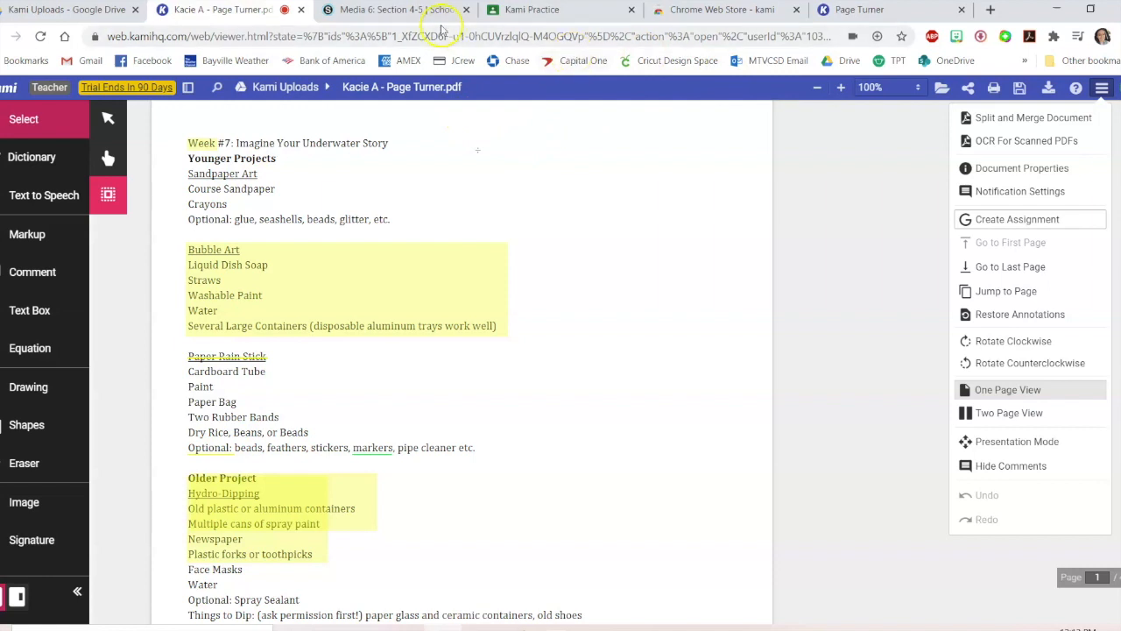
{"action": "left_click", "coordinate": [384, 10]}
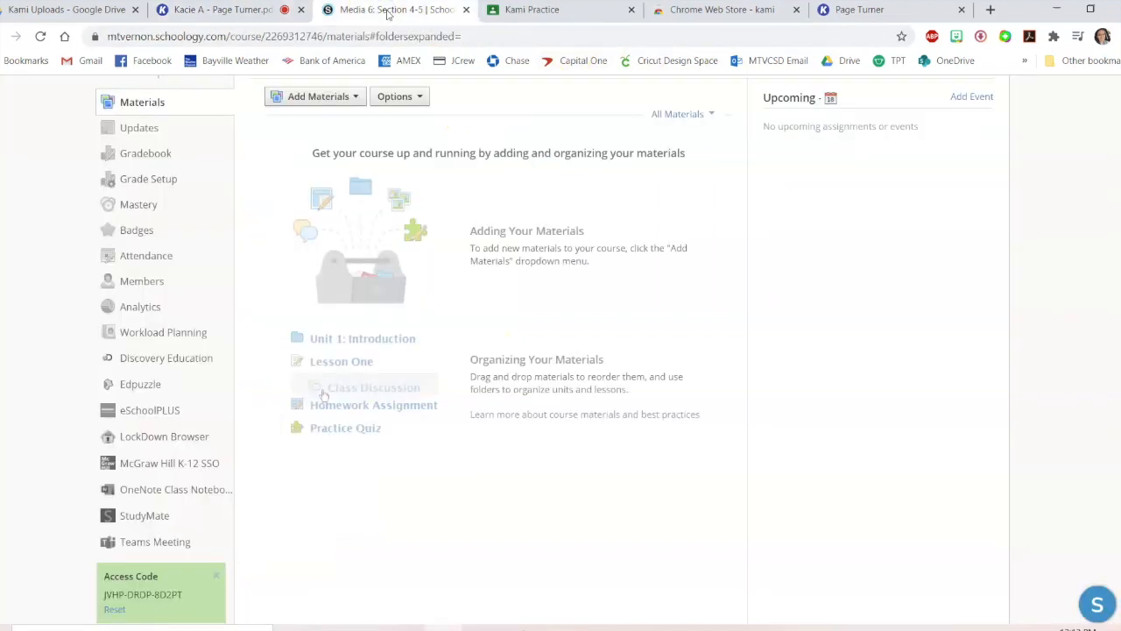
{"action": "left_click", "coordinate": [363, 98]}
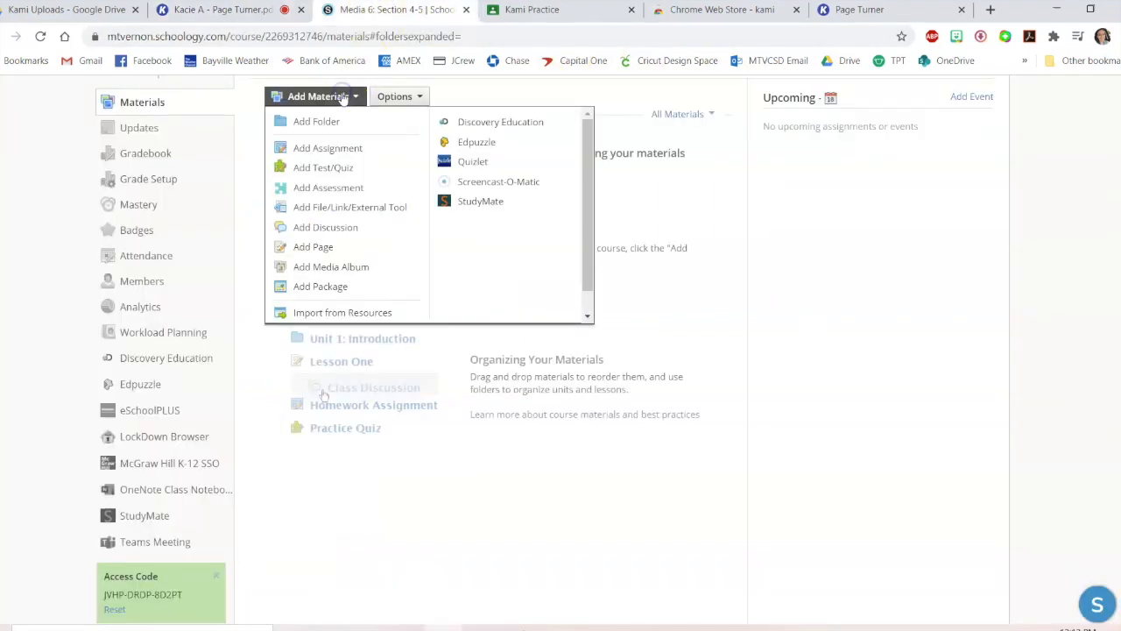
{"action": "left_click", "coordinate": [324, 149]}
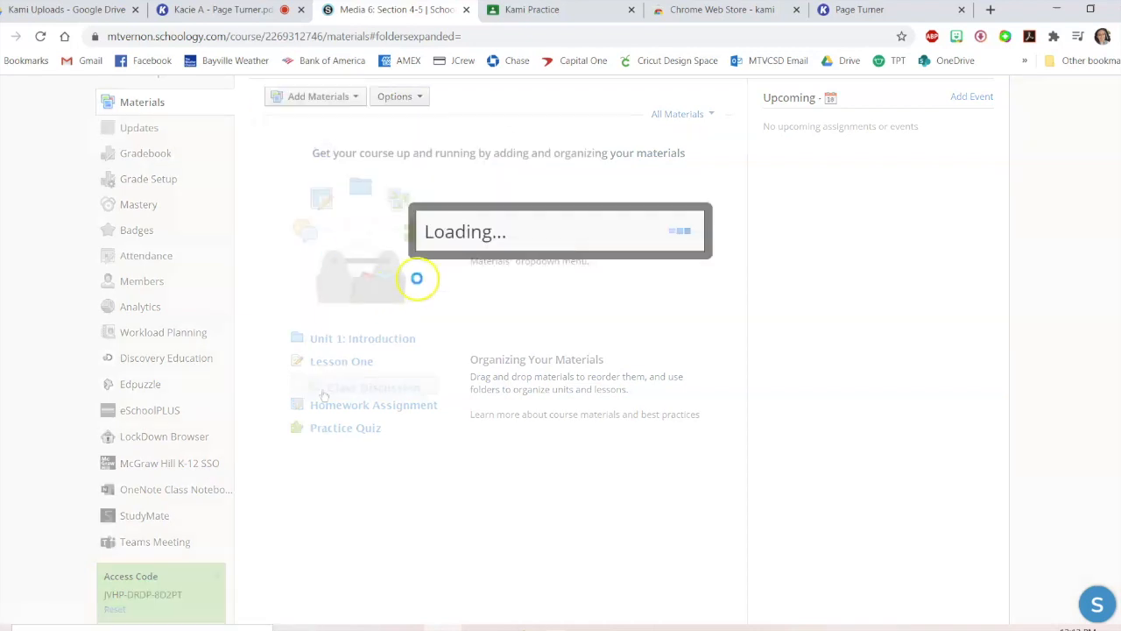
{"action": "scroll", "coordinate": [417, 283], "scroll_direction": "down", "scroll_amount": 2}
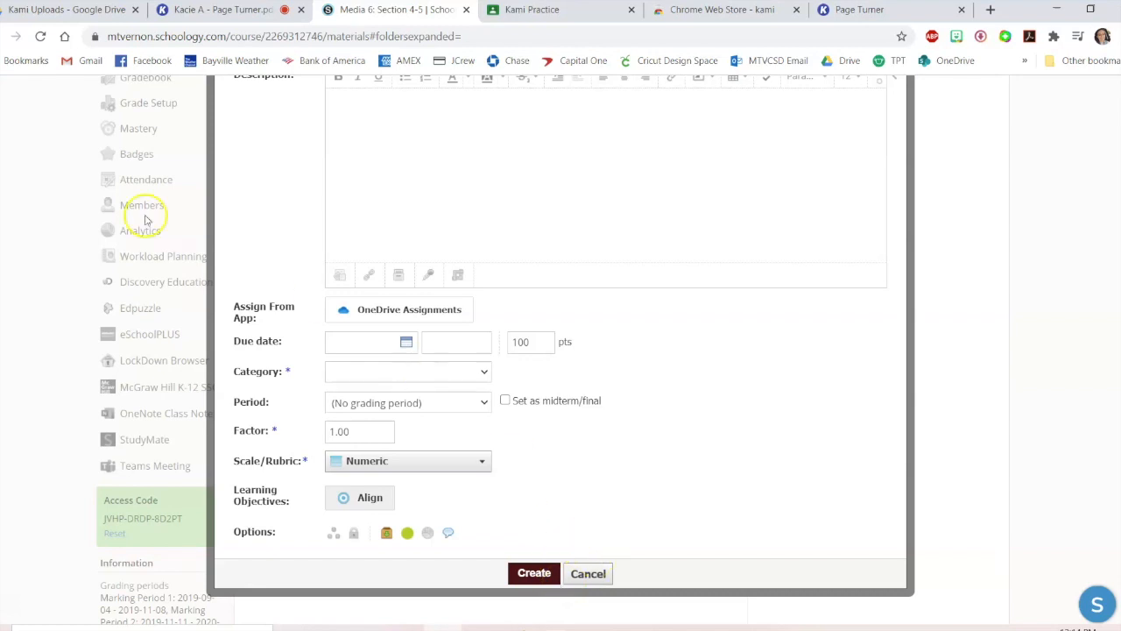
Step: Switch back to Kami and open Comparison Writing.pdf from Google Drive
{"action": "left_click", "coordinate": [229, 13]}
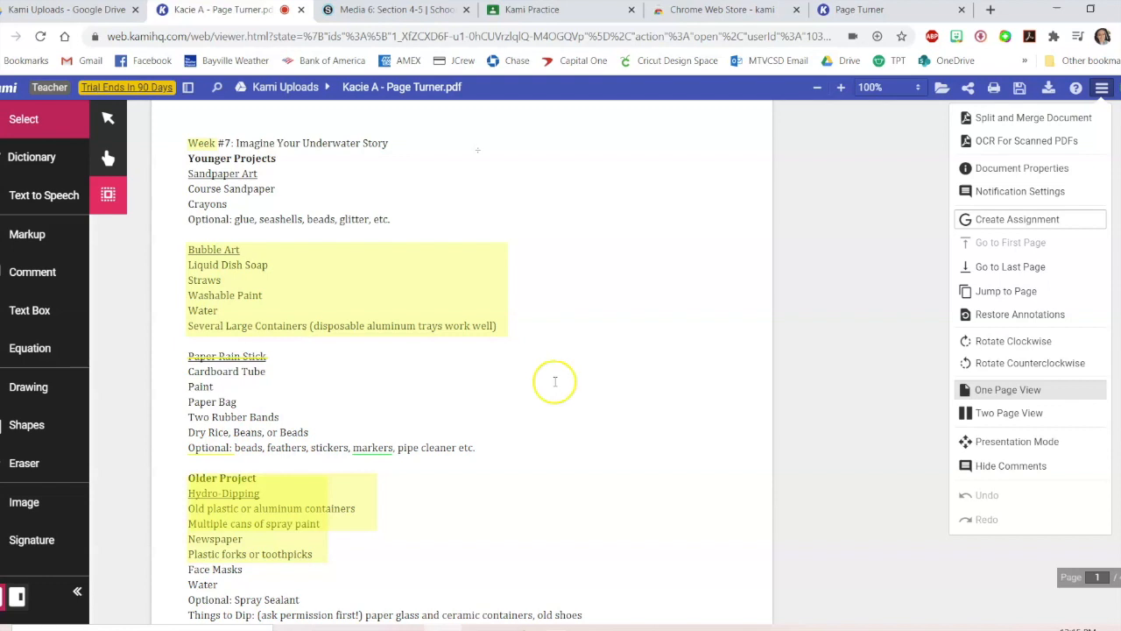
{"action": "left_click", "coordinate": [944, 89]}
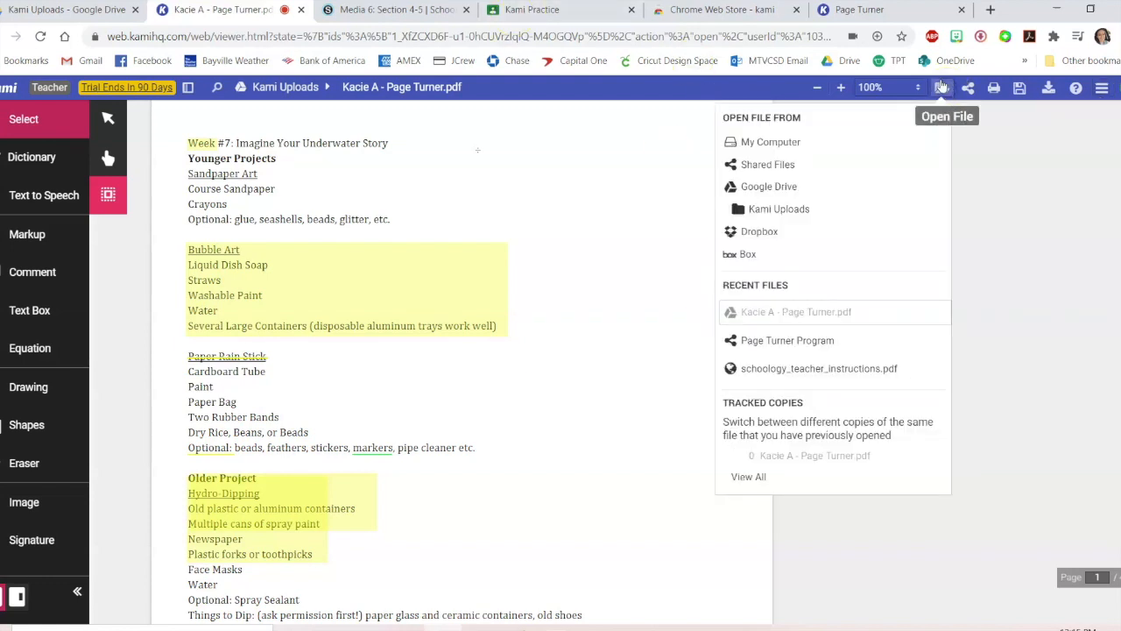
{"action": "left_click", "coordinate": [784, 186]}
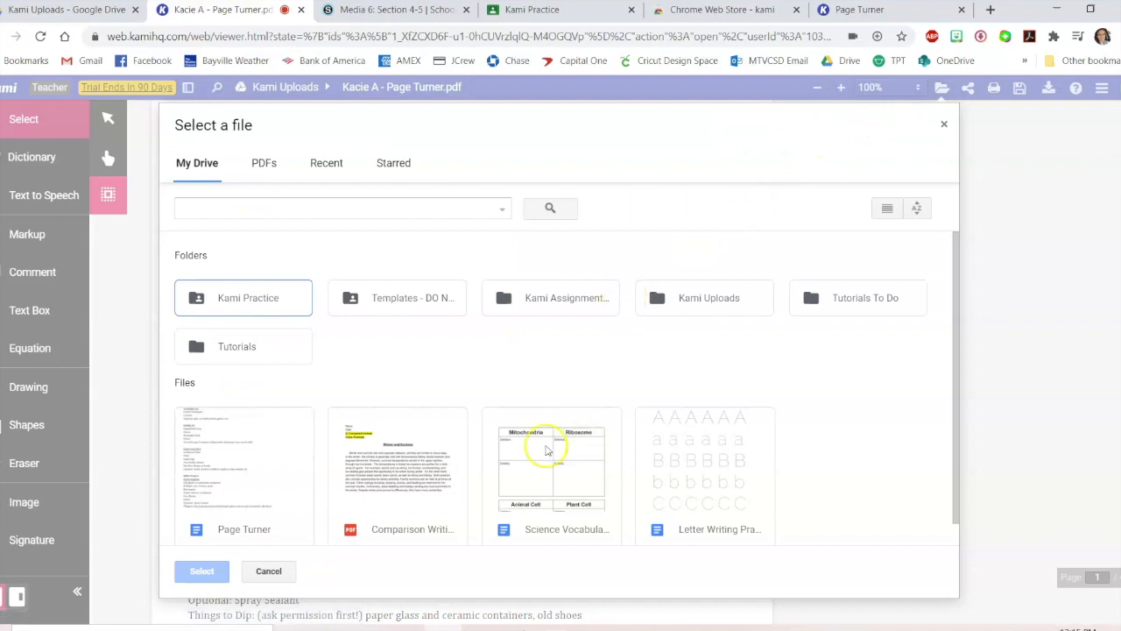
{"action": "double_click", "coordinate": [412, 484]}
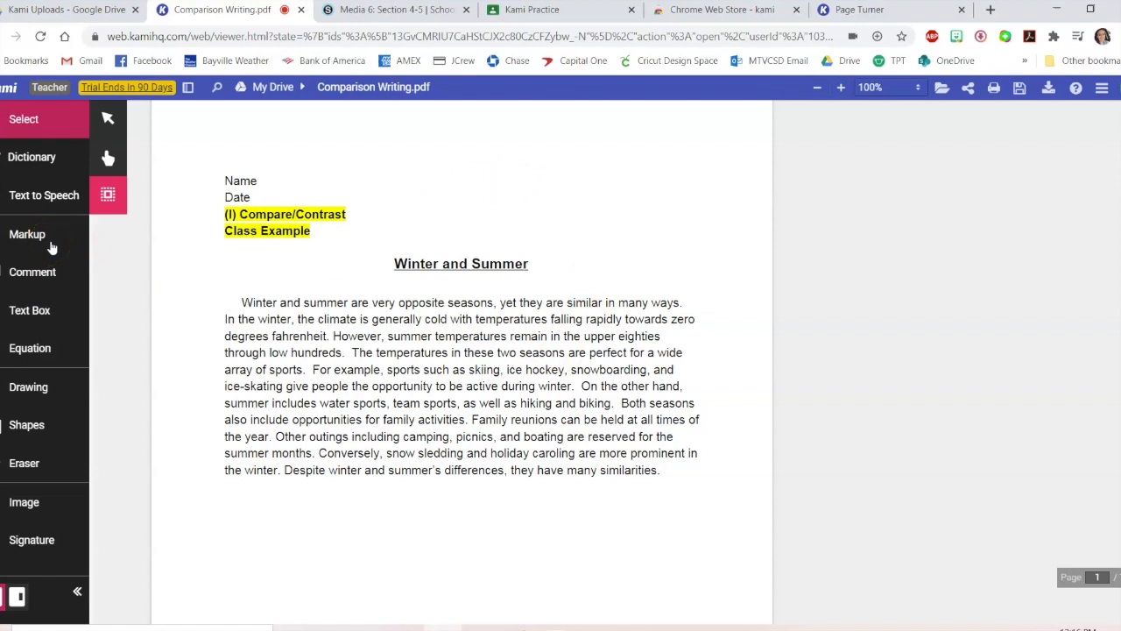
Step: Set the Drawing tool's line thickness to 2 and draw short marks before and after "Winter and summer" in the first sentence
{"action": "left_click", "coordinate": [50, 247]}
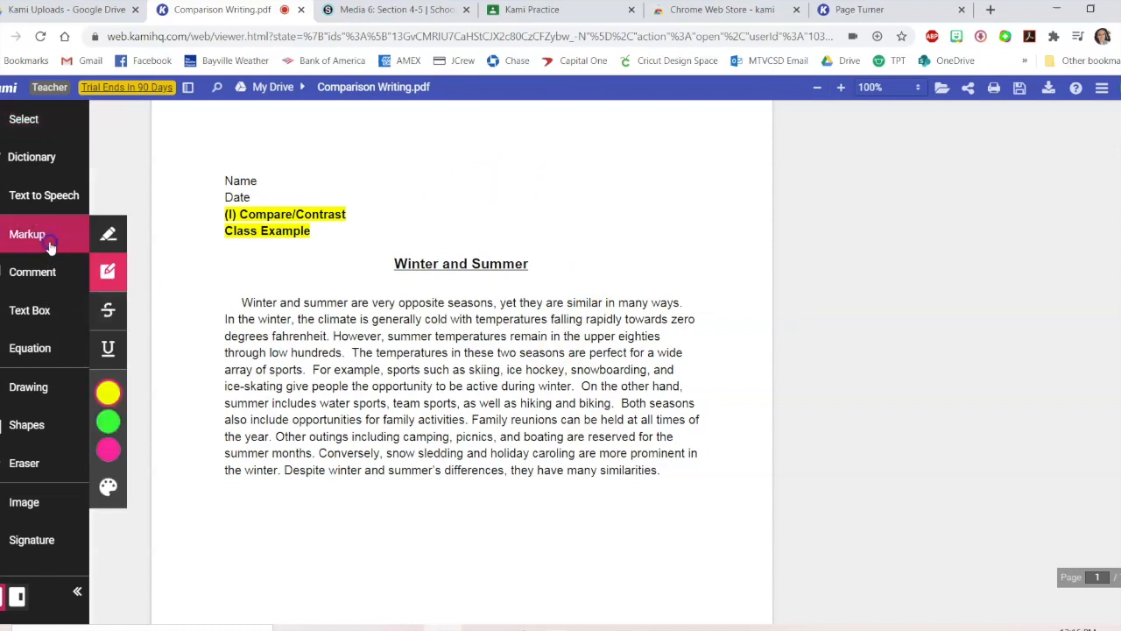
{"action": "left_click", "coordinate": [38, 395]}
{"action": "left_click", "coordinate": [108, 388]}
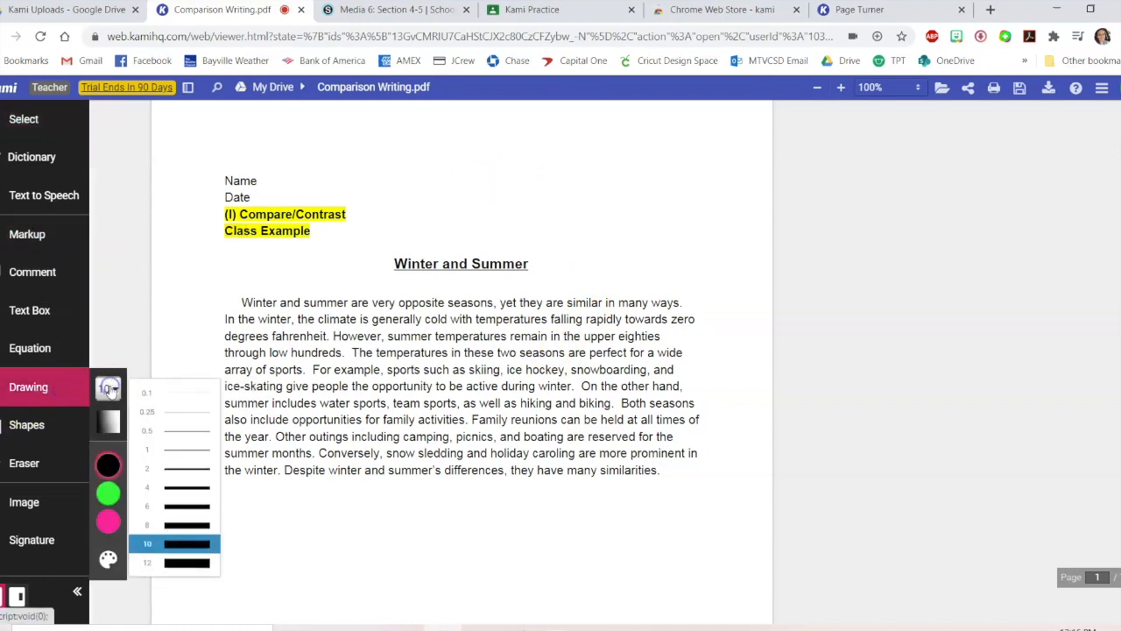
{"action": "left_click", "coordinate": [170, 462]}
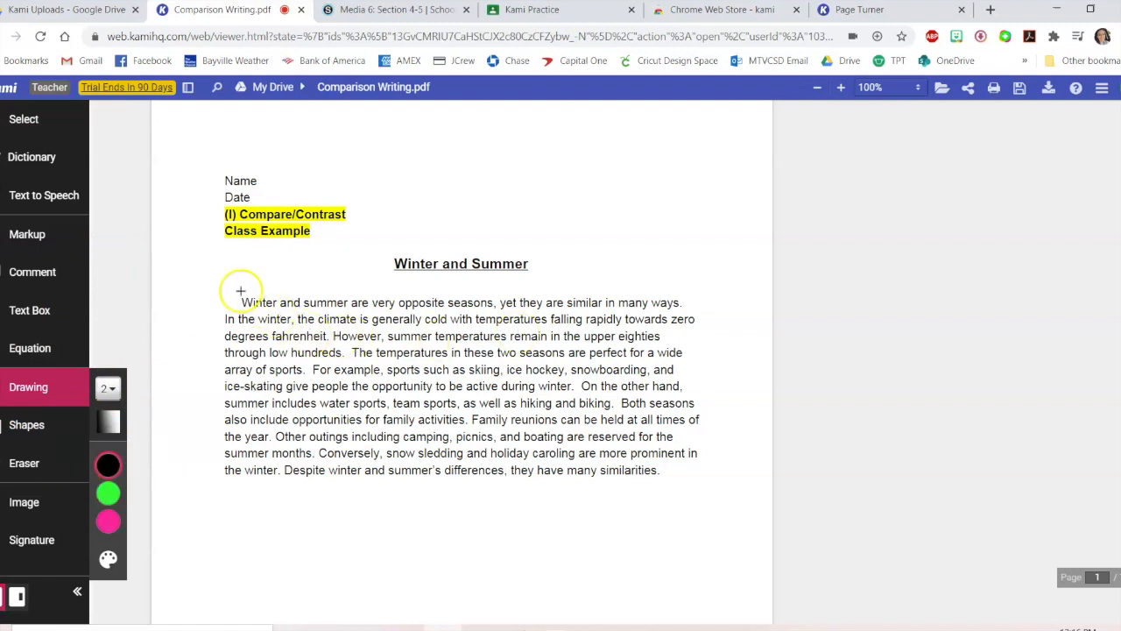
{"action": "left_click_drag", "start_coordinate": [235, 295], "coordinate": [233, 290]}
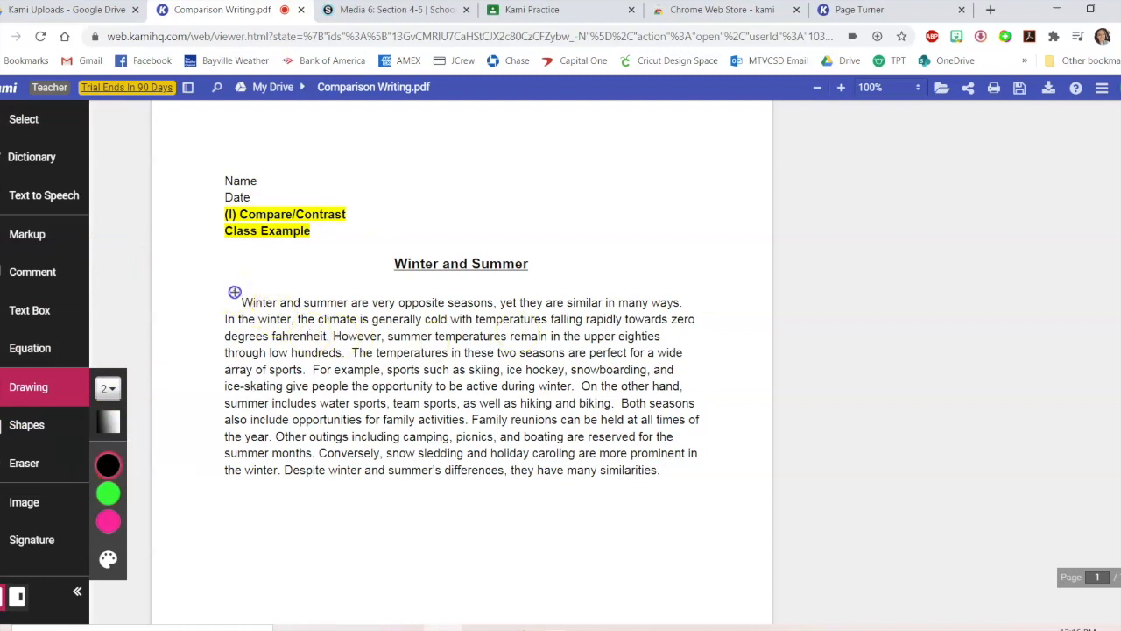
{"action": "left_click", "coordinate": [348, 295]}
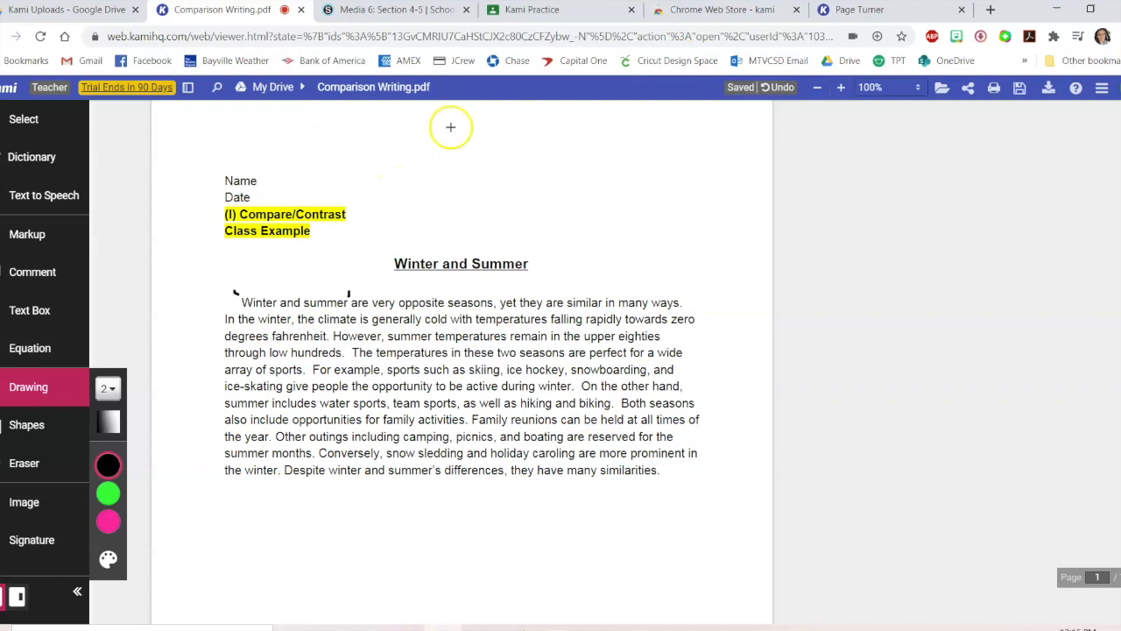
Step: Switch to Google Drive and open the Letter Writing Practice document from My Drive
{"action": "left_click", "coordinate": [941, 89]}
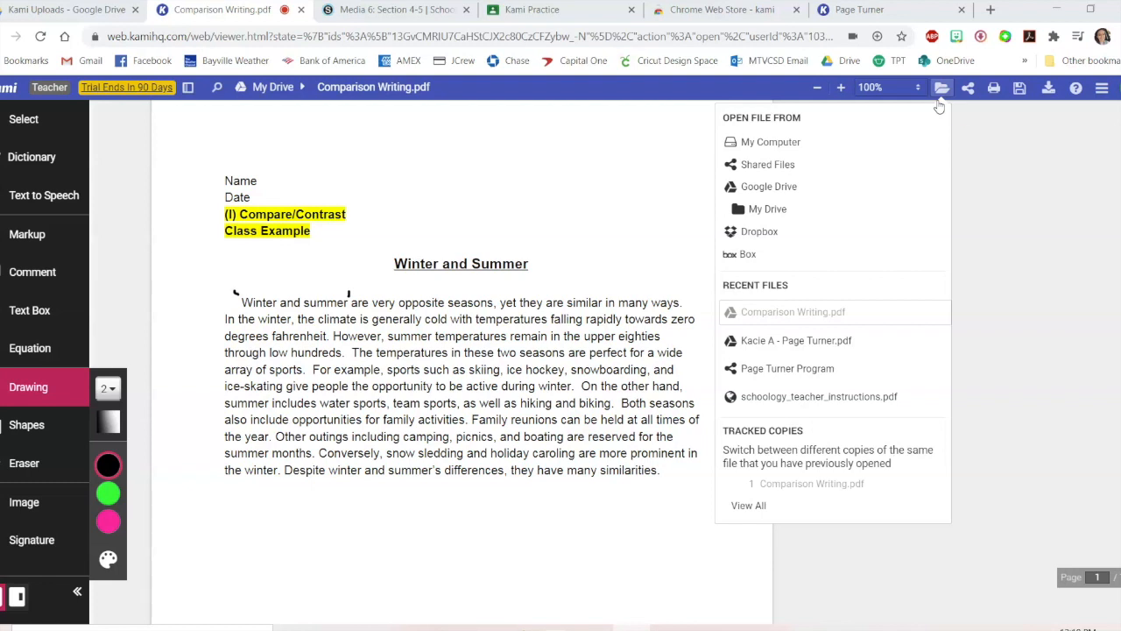
{"action": "left_click", "coordinate": [82, 11]}
{"action": "left_click", "coordinate": [211, 142]}
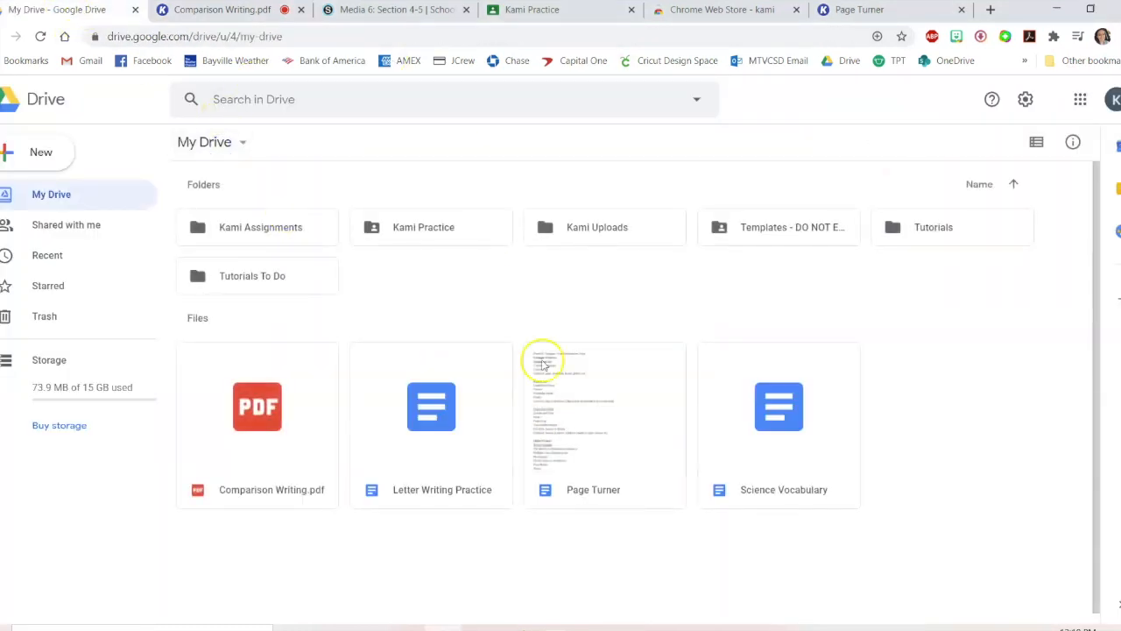
{"action": "double_click", "coordinate": [443, 402]}
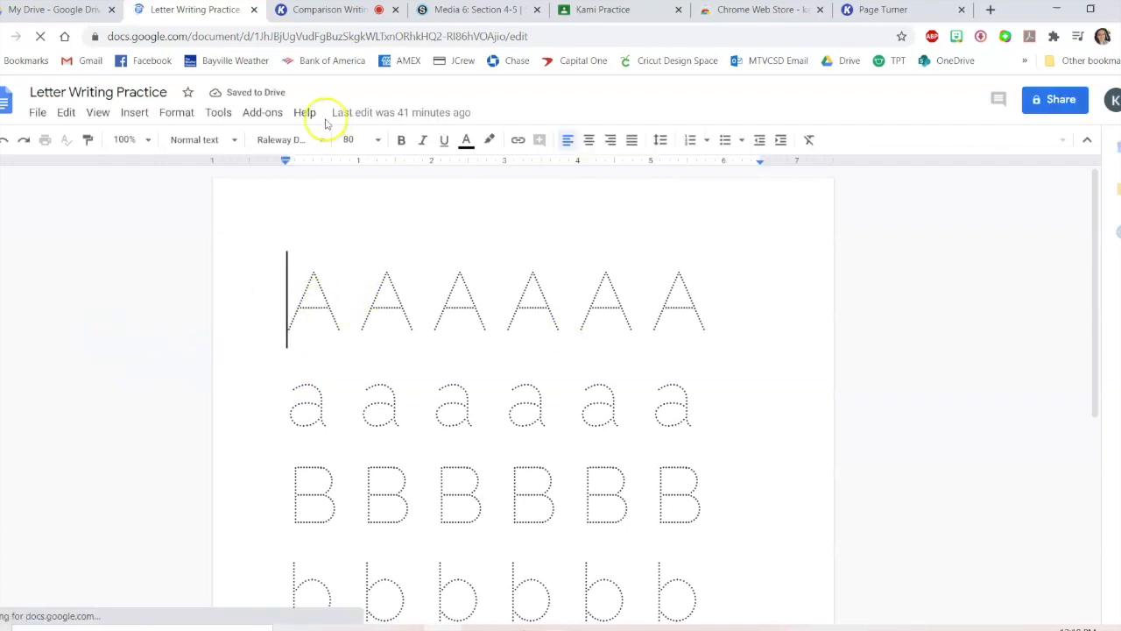
Step: Check the font of the dotted letters and set the document zoom to 200%
{"action": "left_click", "coordinate": [289, 141]}
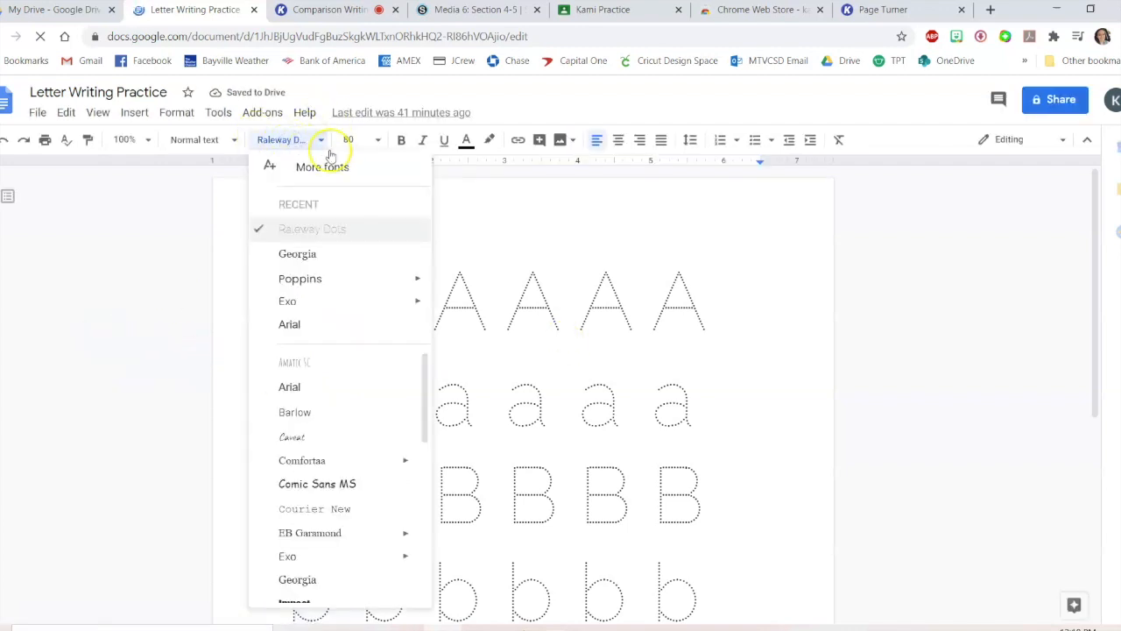
{"action": "left_click", "coordinate": [508, 301]}
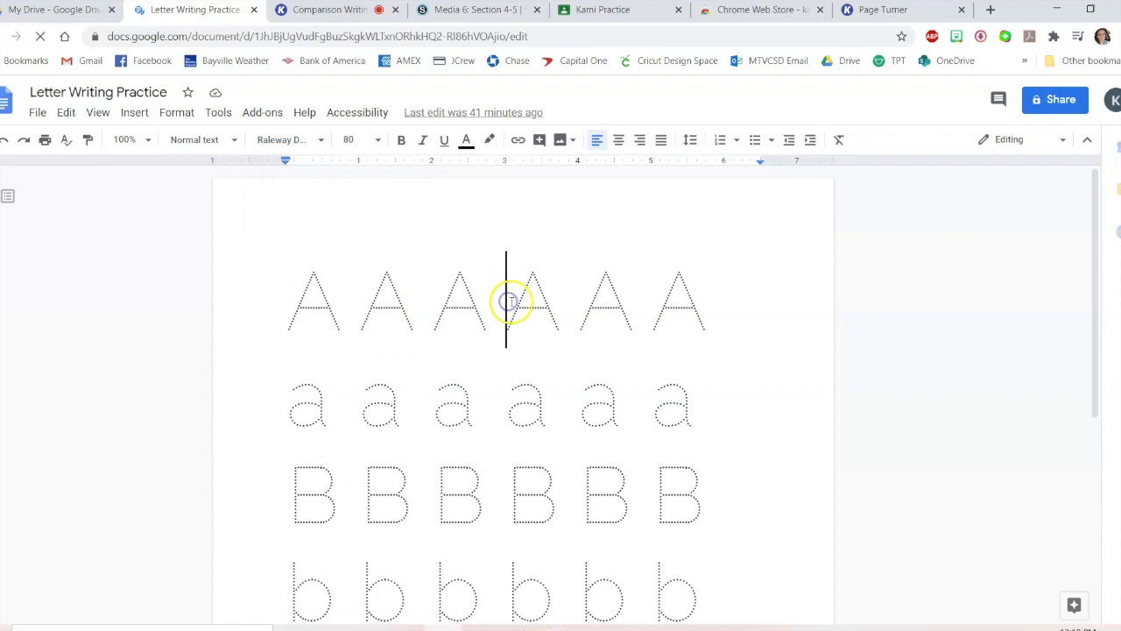
{"action": "left_click", "coordinate": [142, 139]}
{"action": "left_click", "coordinate": [131, 350]}
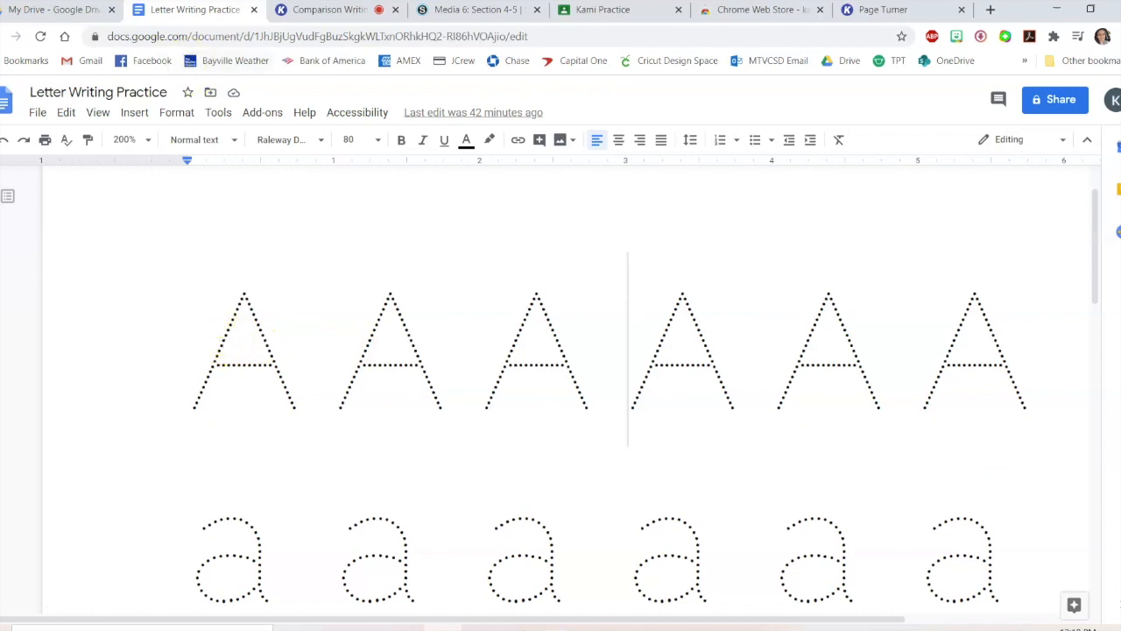
Step: Return to Kami and open Letter Writing Practice from Google Drive
{"action": "left_click", "coordinate": [51, 10]}
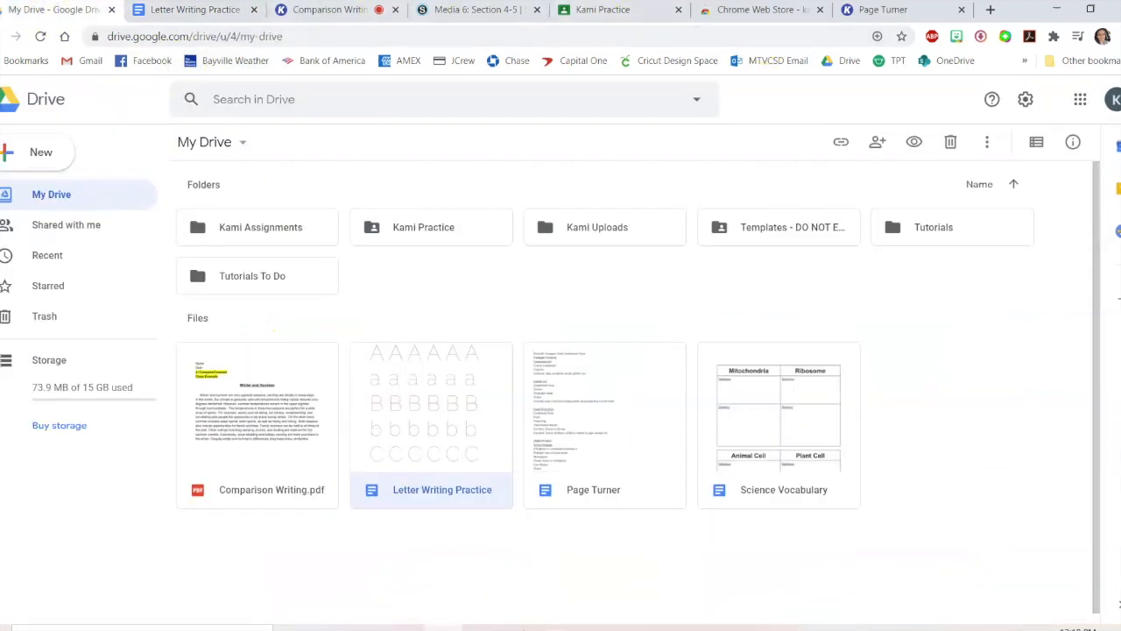
{"action": "left_click", "coordinate": [308, 10]}
{"action": "left_click", "coordinate": [875, 321]}
{"action": "left_click", "coordinate": [761, 186]}
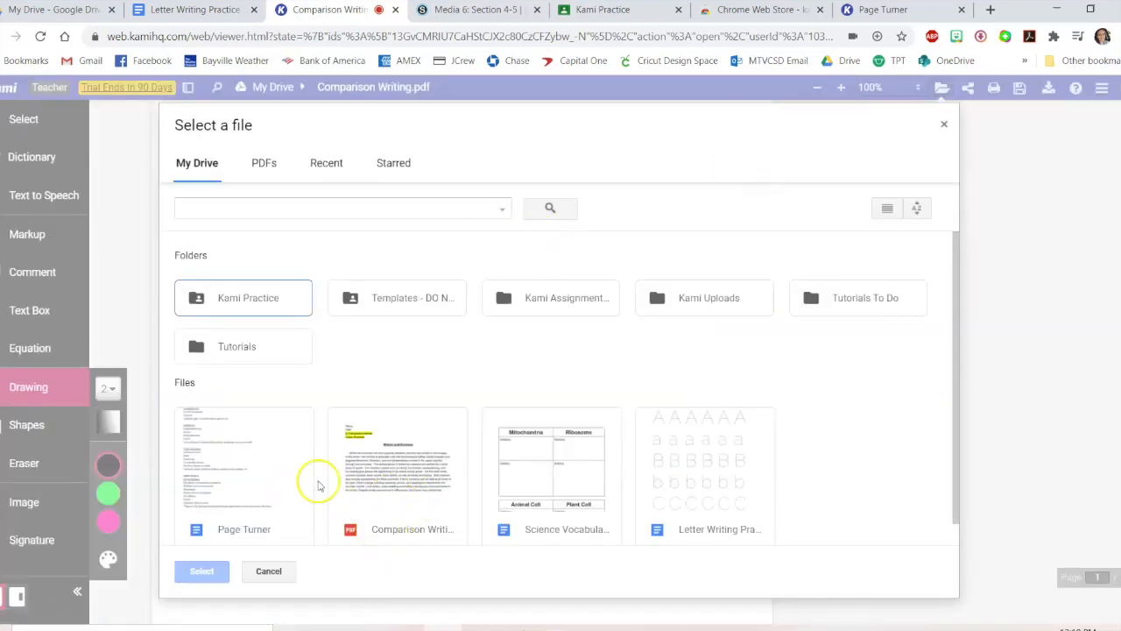
{"action": "left_click", "coordinate": [686, 472]}
{"action": "double_click", "coordinate": [685, 471]}
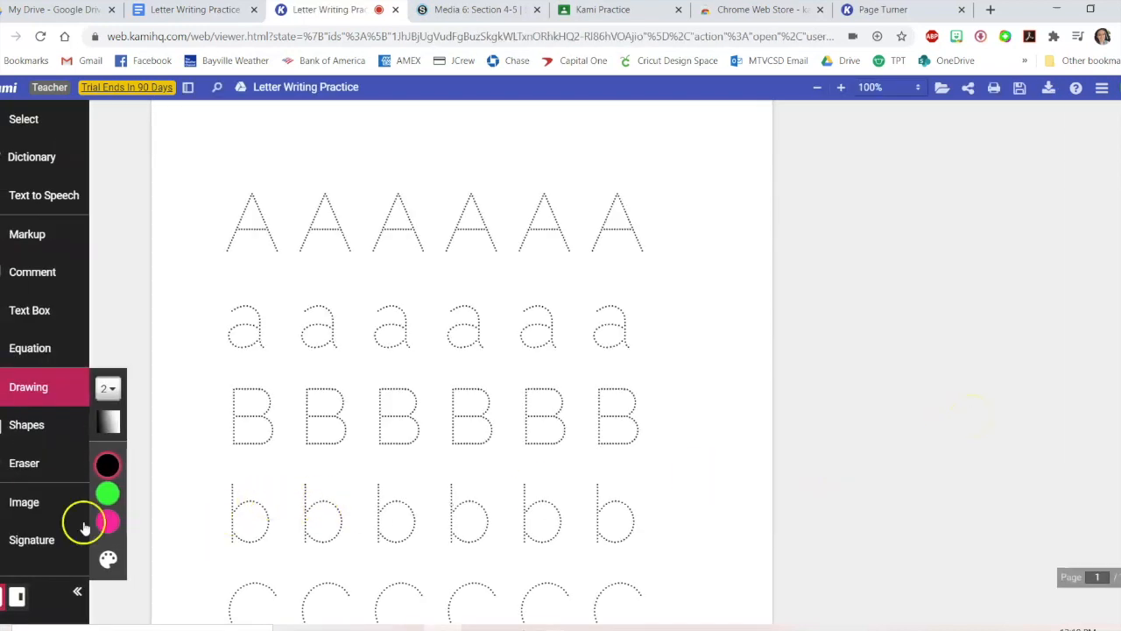
Step: Trace the first dotted uppercase A and lowercase a freehand in pink with the Drawing tool
{"action": "mouse_move", "coordinate": [137, 429]}
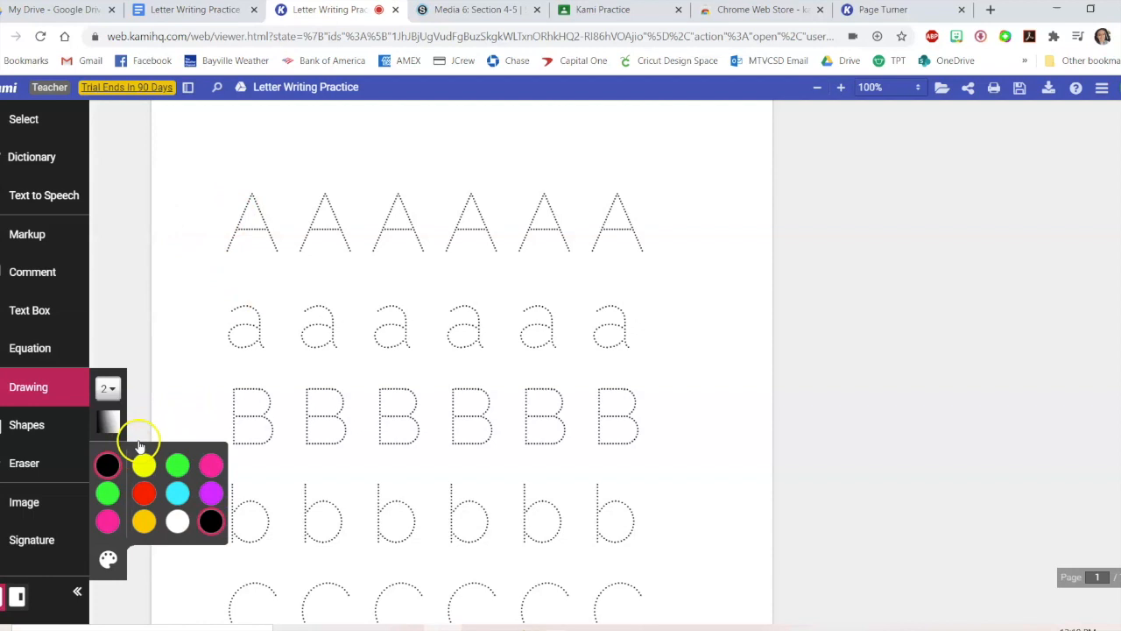
{"action": "left_click", "coordinate": [108, 524]}
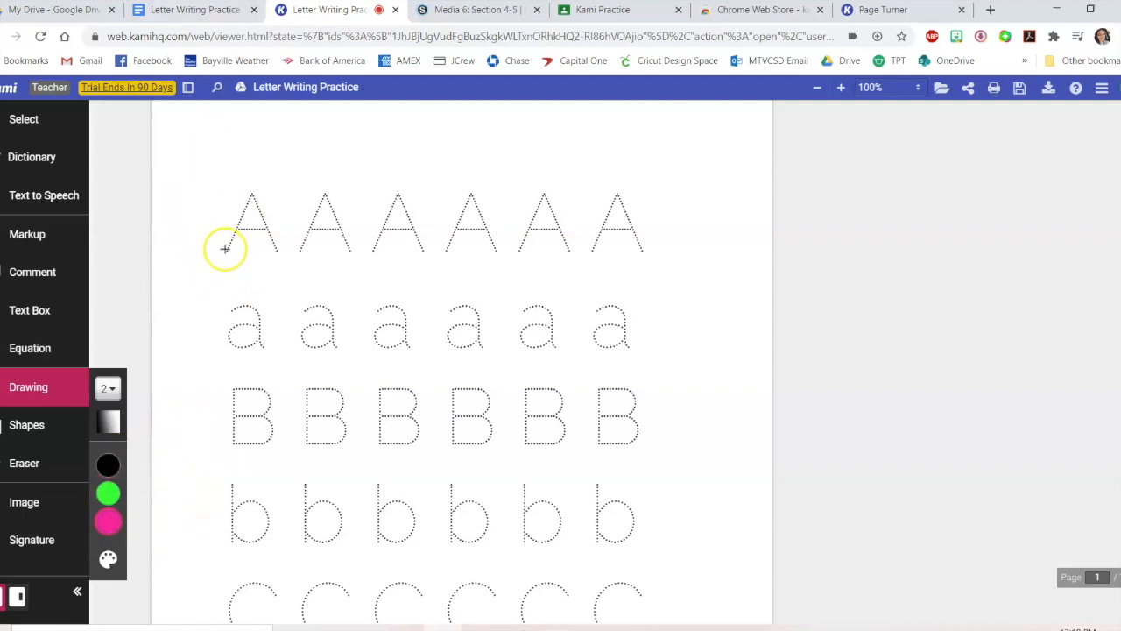
{"action": "mouse_move", "coordinate": [225, 247]}
{"action": "left_mouse_down"}
{"action": "mouse_move", "coordinate": [251, 193]}
{"action": "mouse_move", "coordinate": [277, 249]}
{"action": "mouse_move", "coordinate": [228, 230]}
{"action": "left_mouse_up"}
{"action": "mouse_move", "coordinate": [233, 307]}
{"action": "left_mouse_down"}
{"action": "mouse_move", "coordinate": [255, 307]}
{"action": "mouse_move", "coordinate": [262, 355]}
{"action": "mouse_move", "coordinate": [257, 342]}
{"action": "left_mouse_up"}
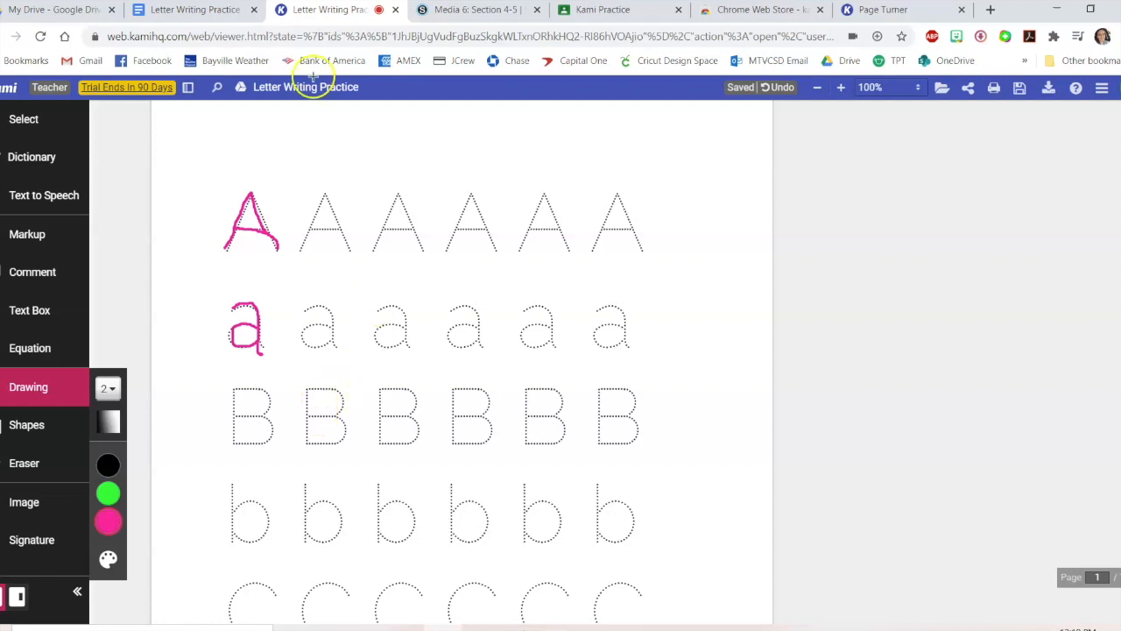
Step: Close the Letter Writing Practice document, view the Science Vocabulary document and its insert options from Google Drive, and return to My Drive
{"action": "left_click", "coordinate": [254, 9]}
{"action": "left_click", "coordinate": [70, 10]}
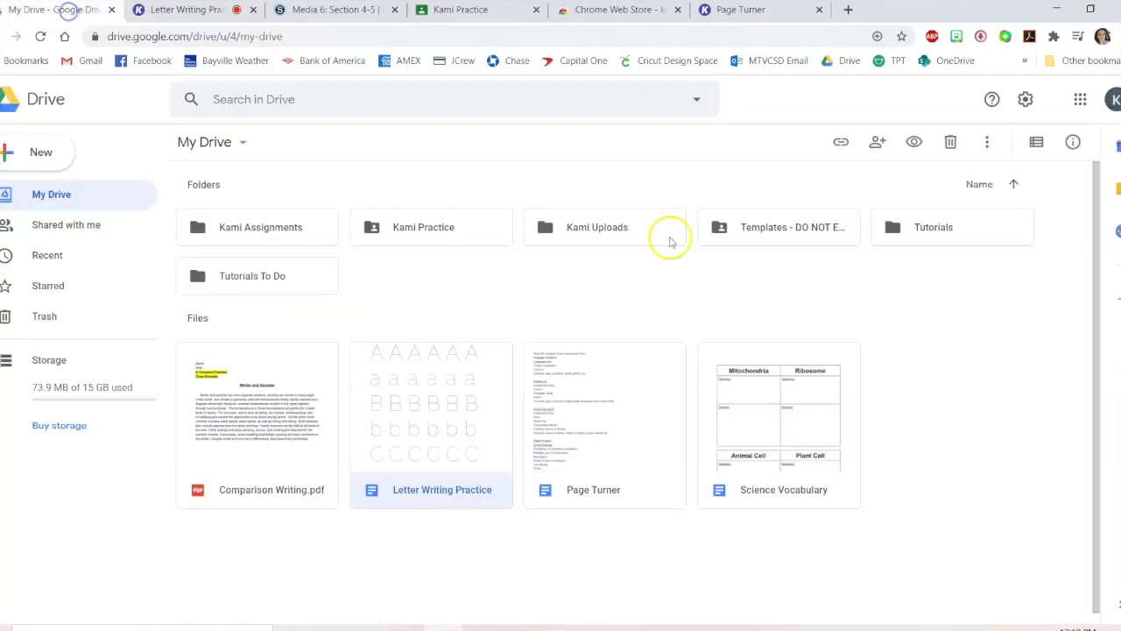
{"action": "double_click", "coordinate": [765, 387]}
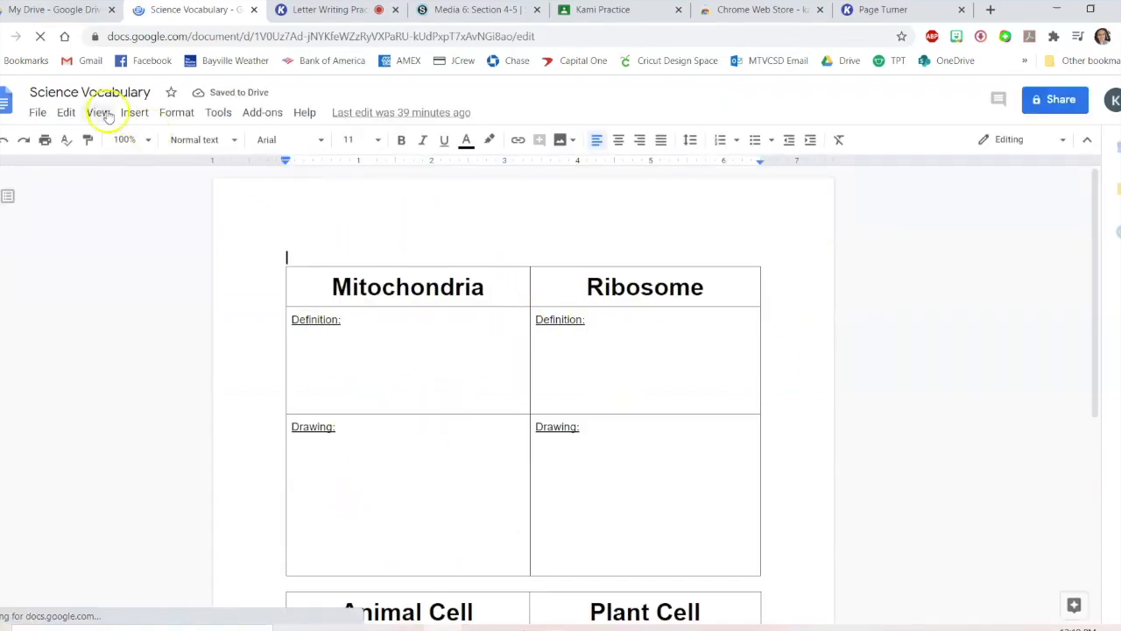
{"action": "left_click", "coordinate": [133, 121]}
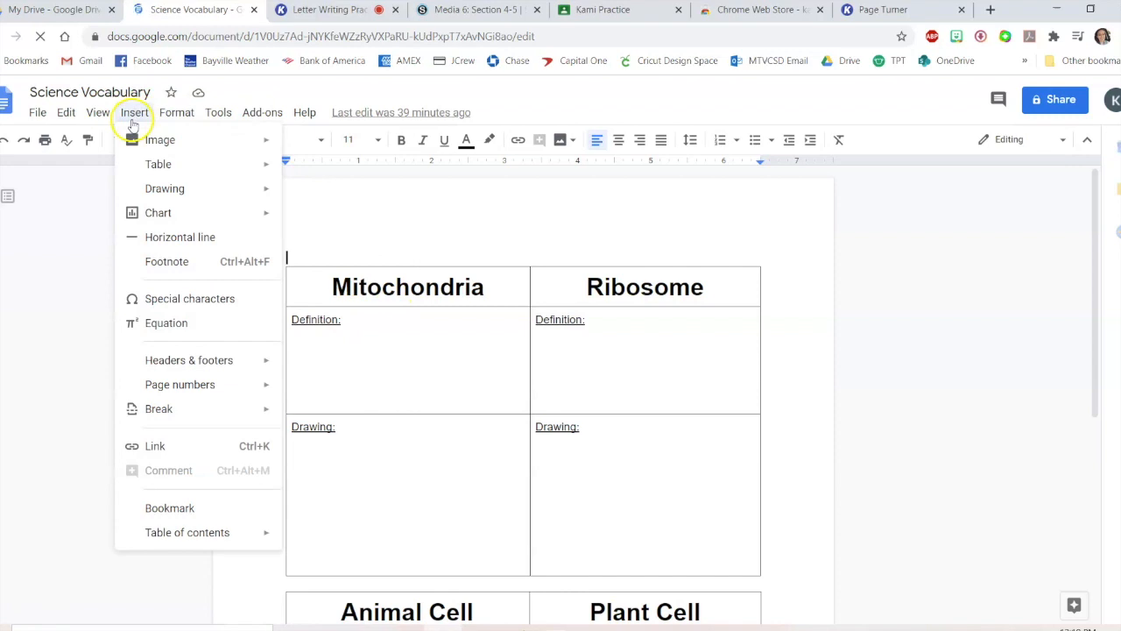
{"action": "left_click", "coordinate": [45, 12]}
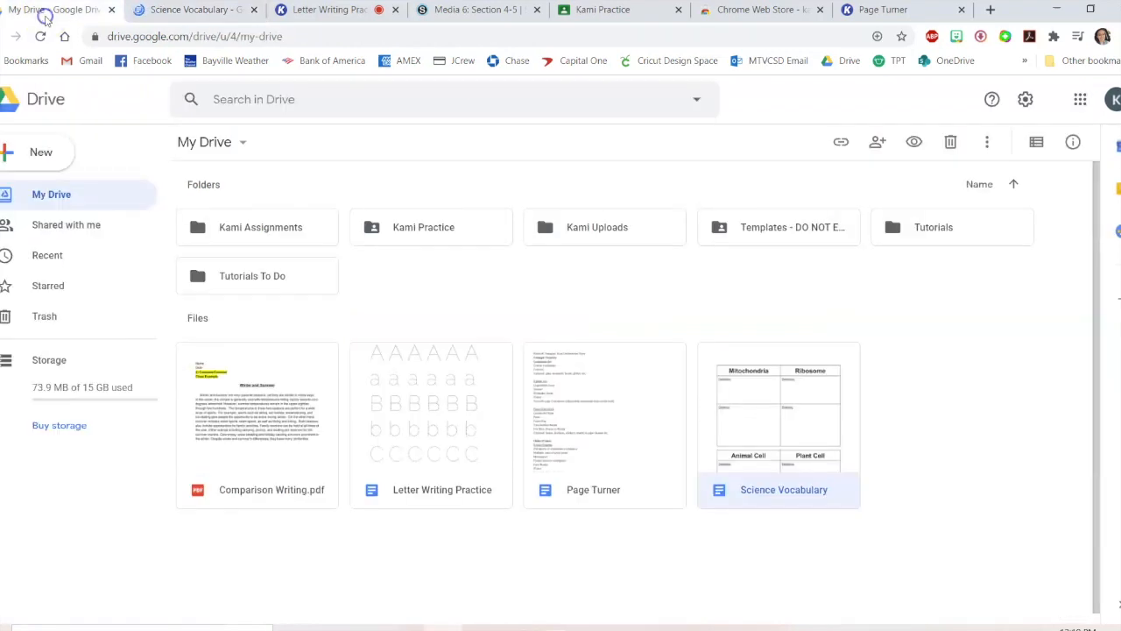
Step: Return to Kami and open Science Vocabulary from Google Drive
{"action": "left_click", "coordinate": [324, 10]}
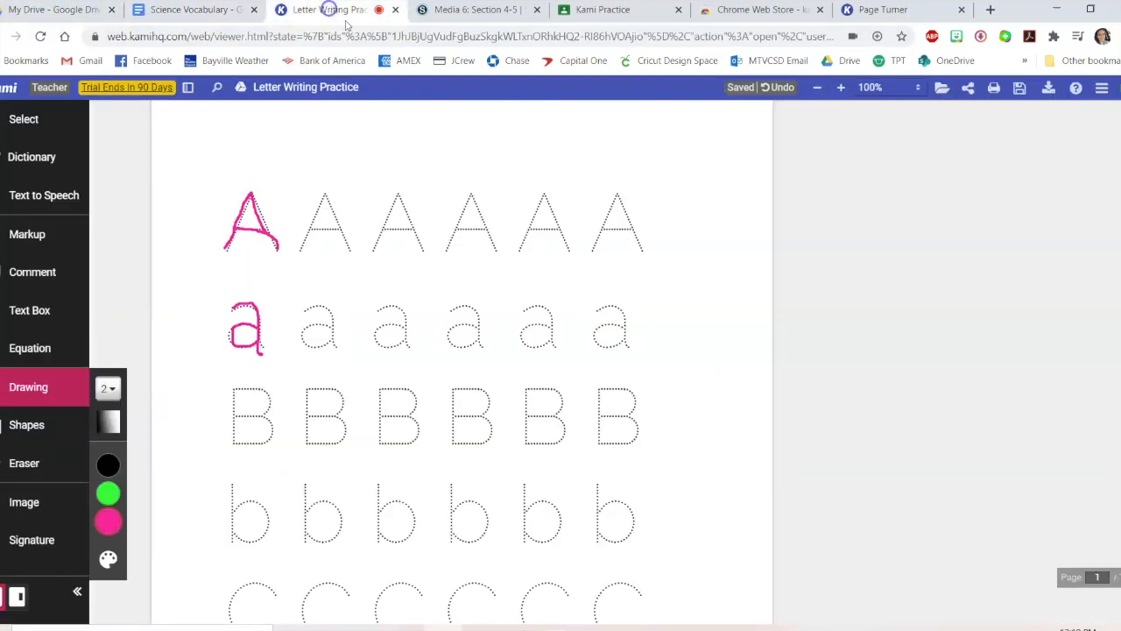
{"action": "left_click", "coordinate": [941, 88]}
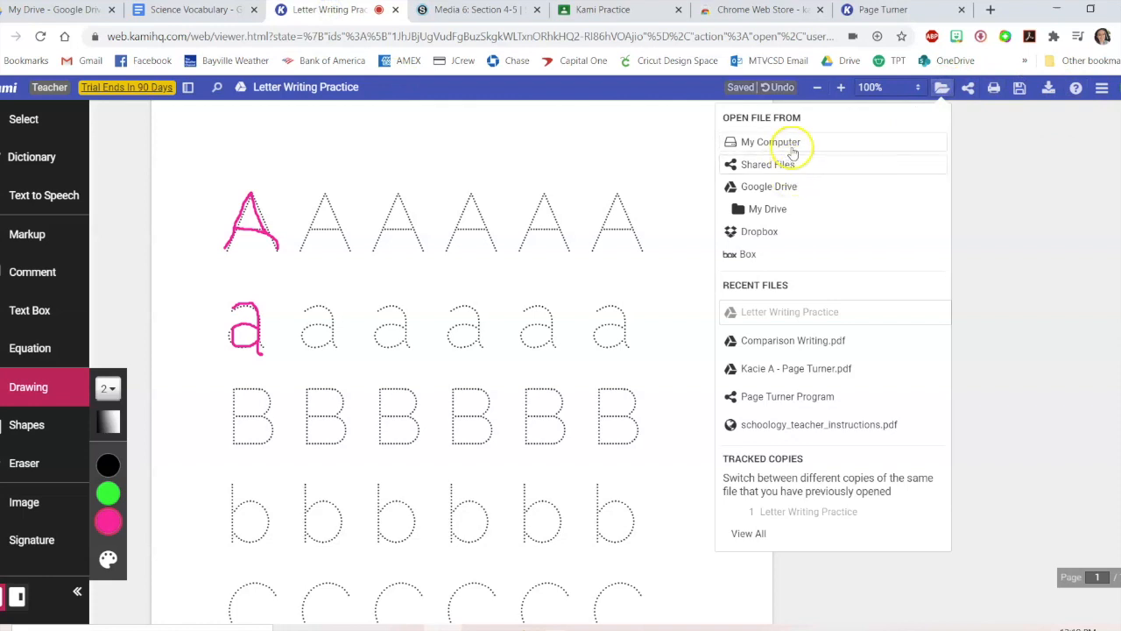
{"action": "left_click", "coordinate": [789, 185]}
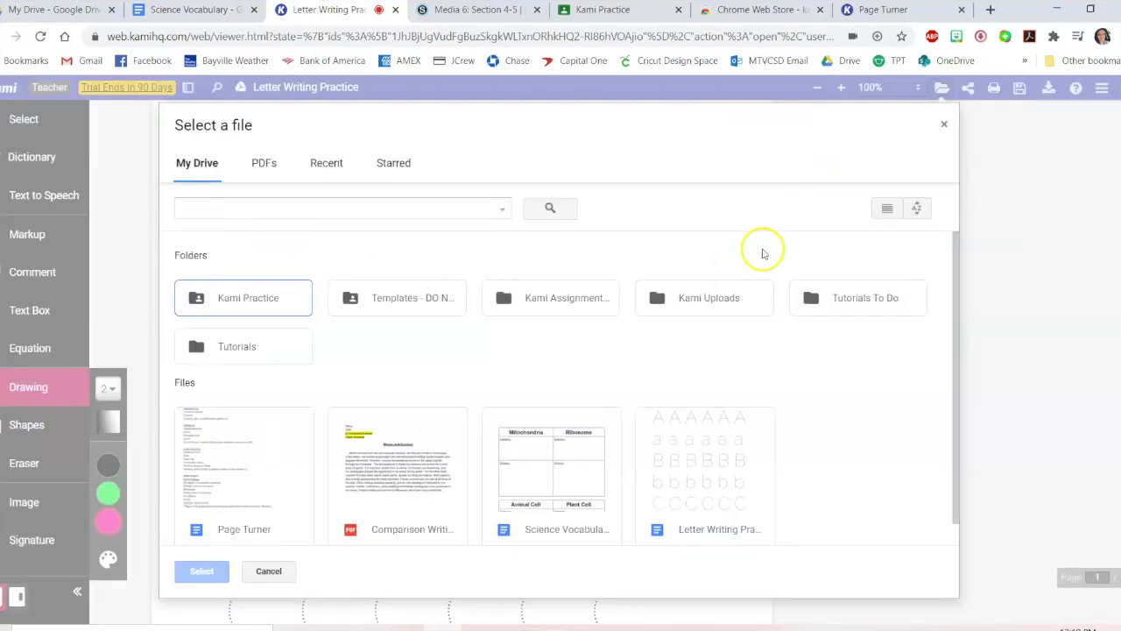
{"action": "double_click", "coordinate": [531, 440]}
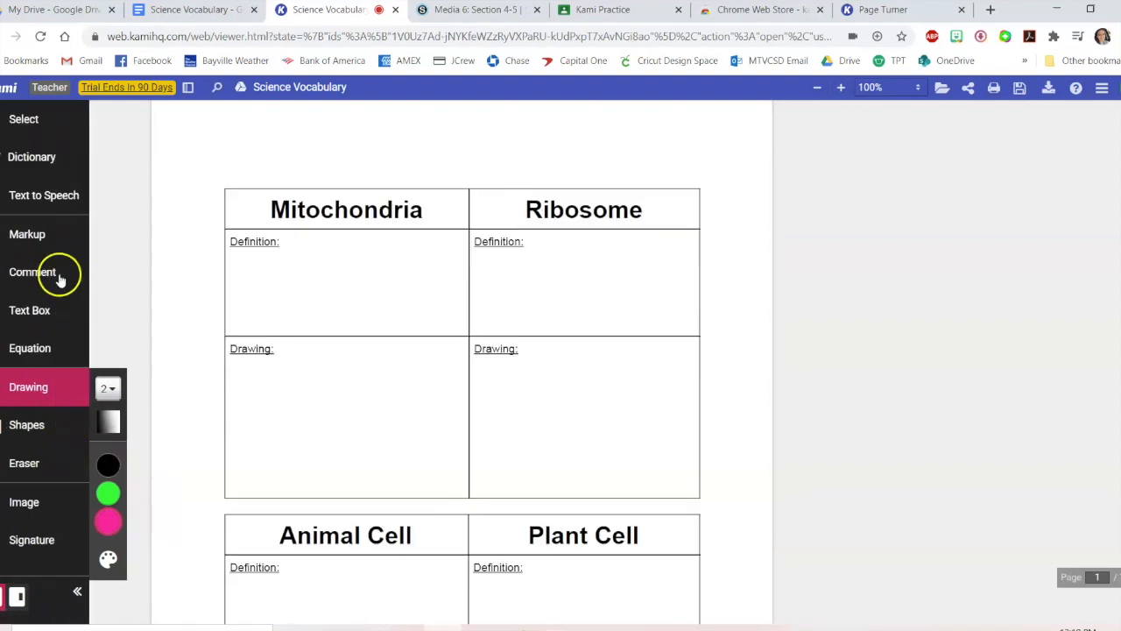
Step: Add a text box reading "The powerhouse of the cell" below the Mitochondria definition label
{"action": "left_click", "coordinate": [40, 312]}
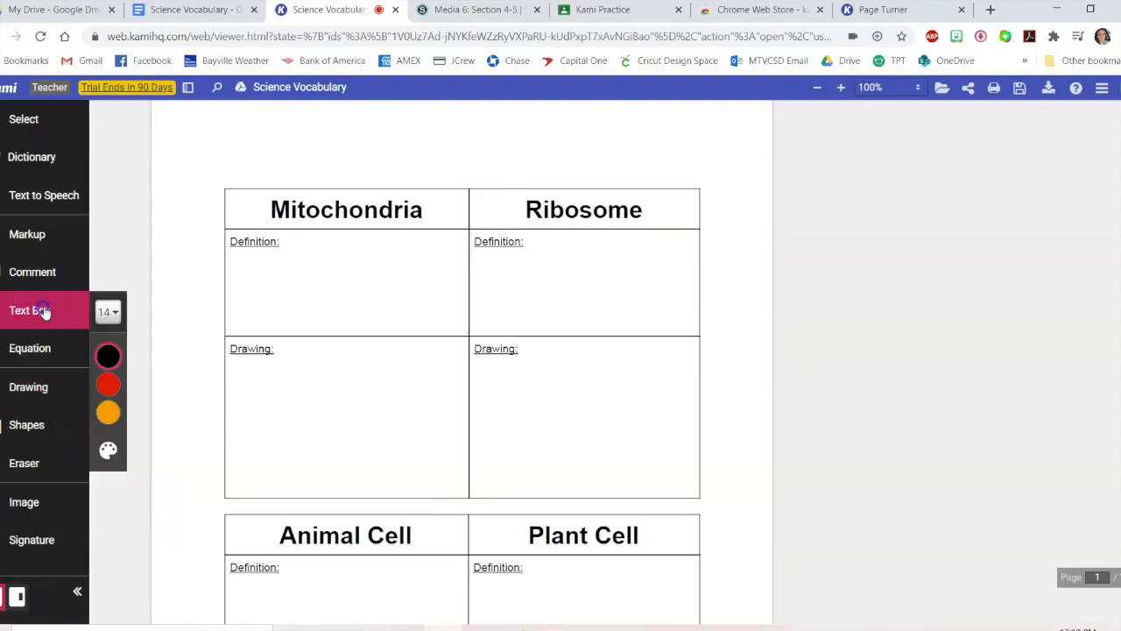
{"action": "left_click", "coordinate": [230, 267]}
{"action": "type", "text": "The pwod"}
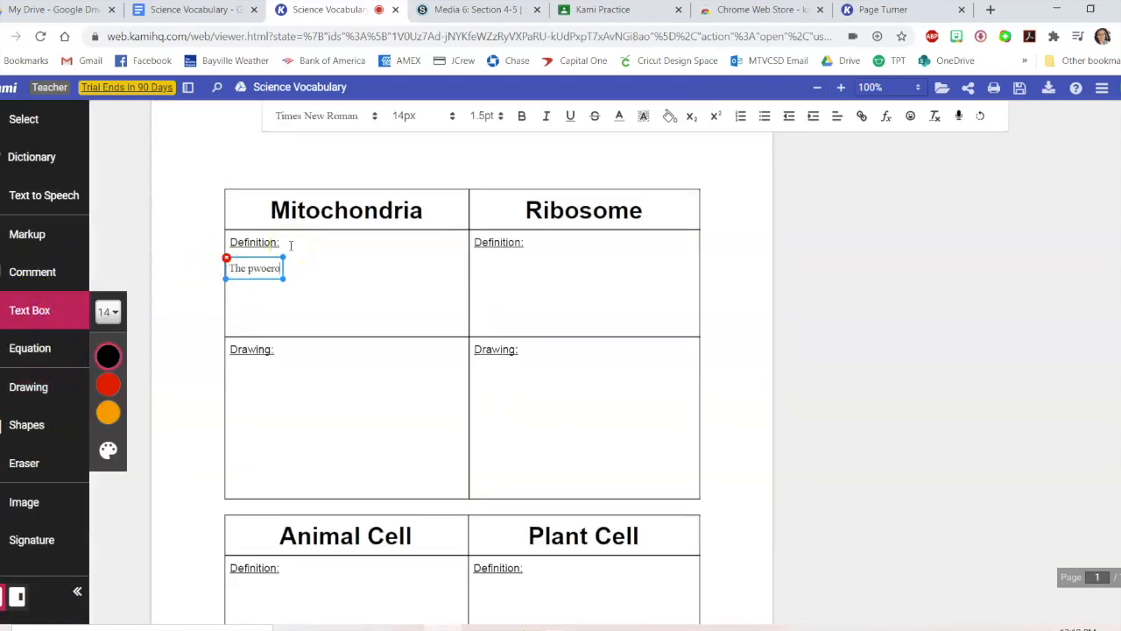
{"action": "type", "text": "werhouse of thecell"}
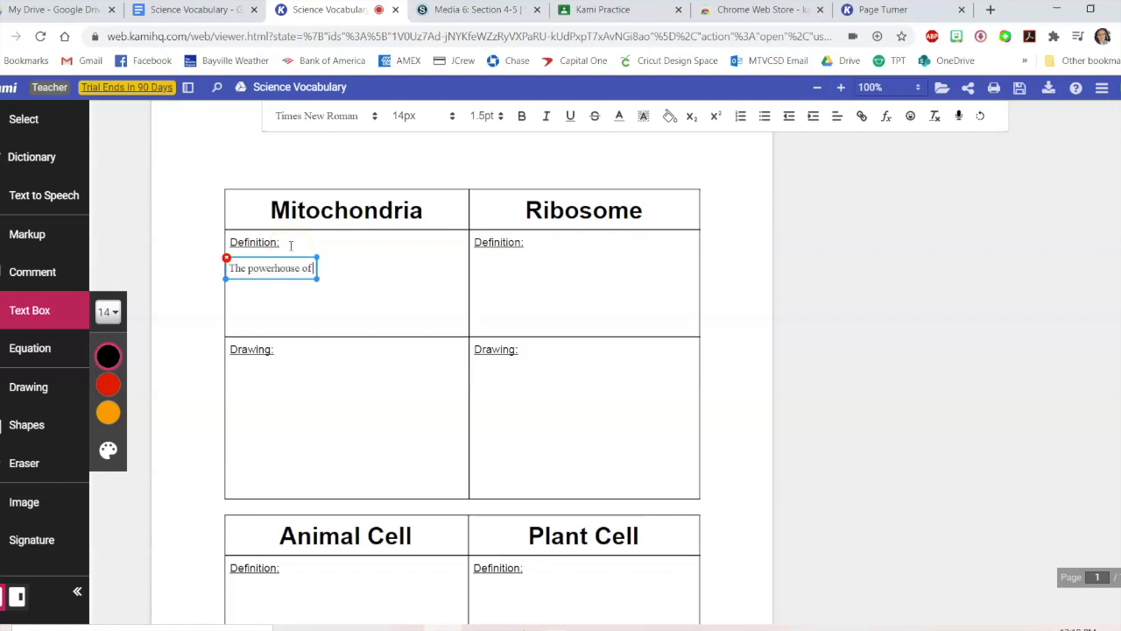